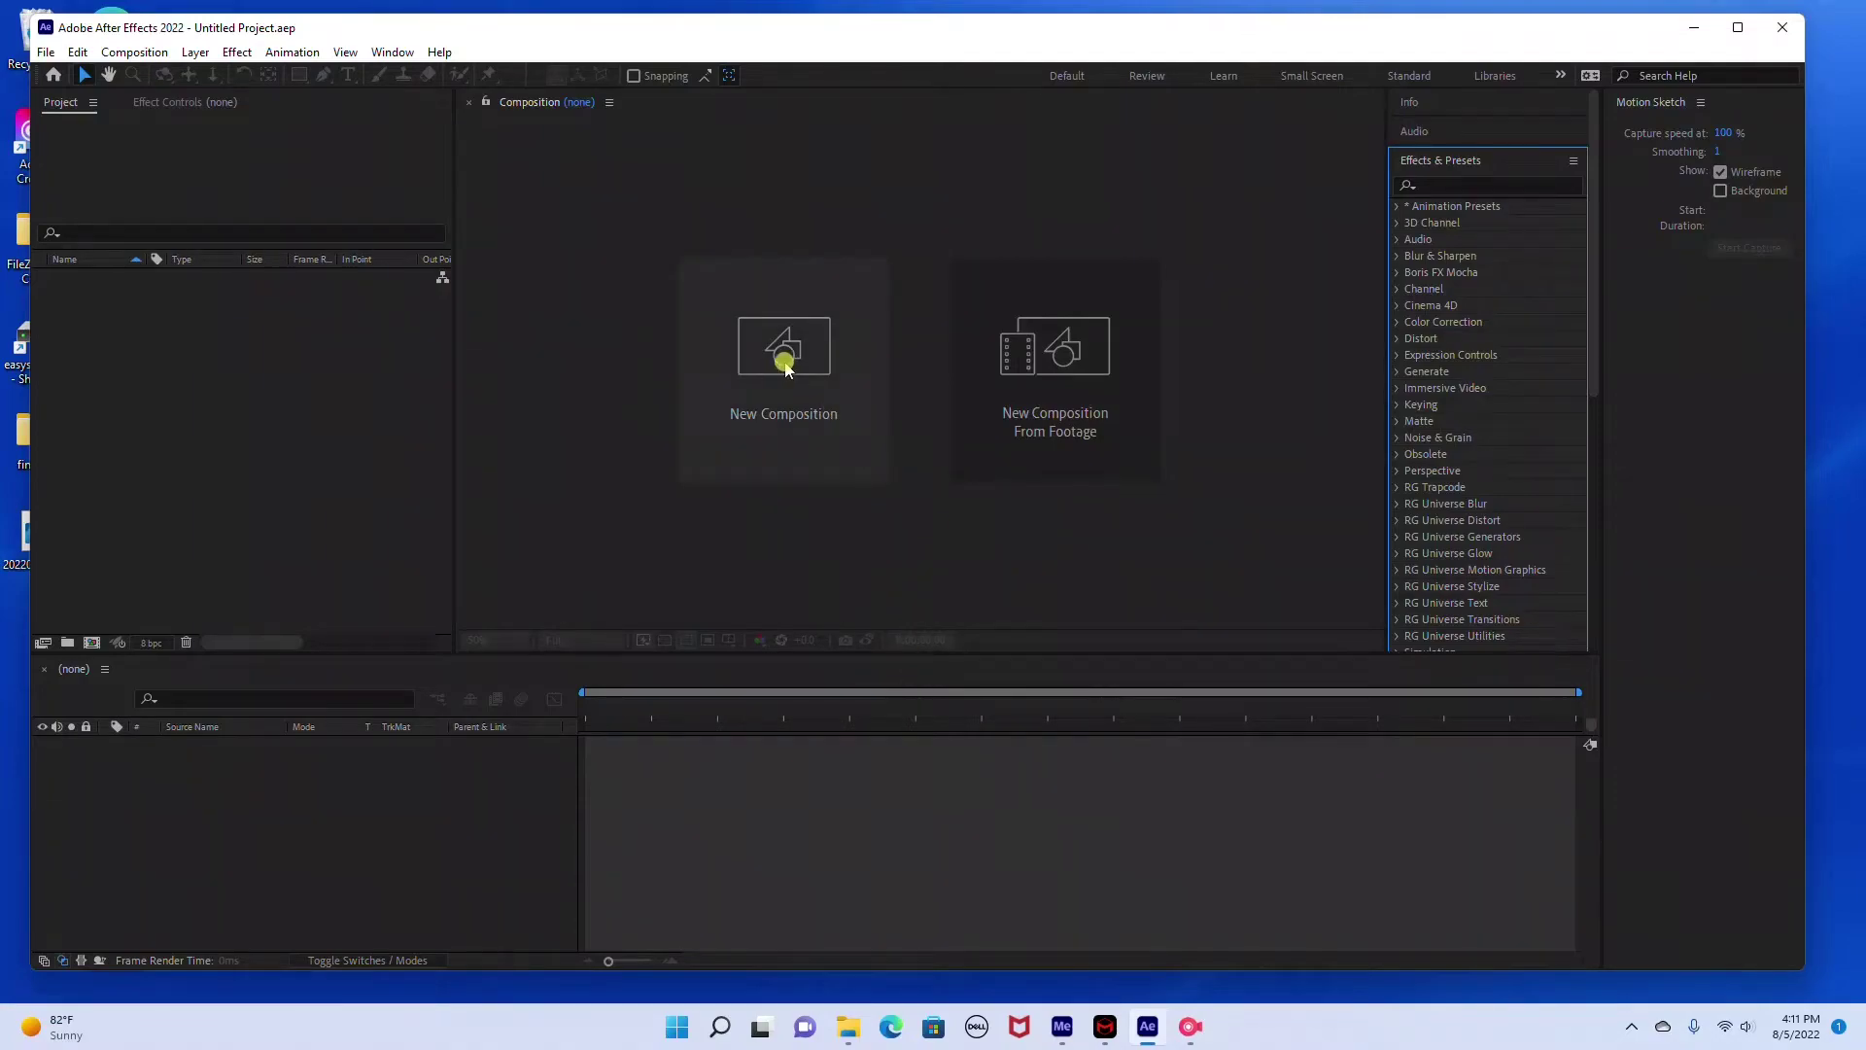
Create a new HDTV 1080 29.97 fps composition named 'particletext'
left_click(786, 366)
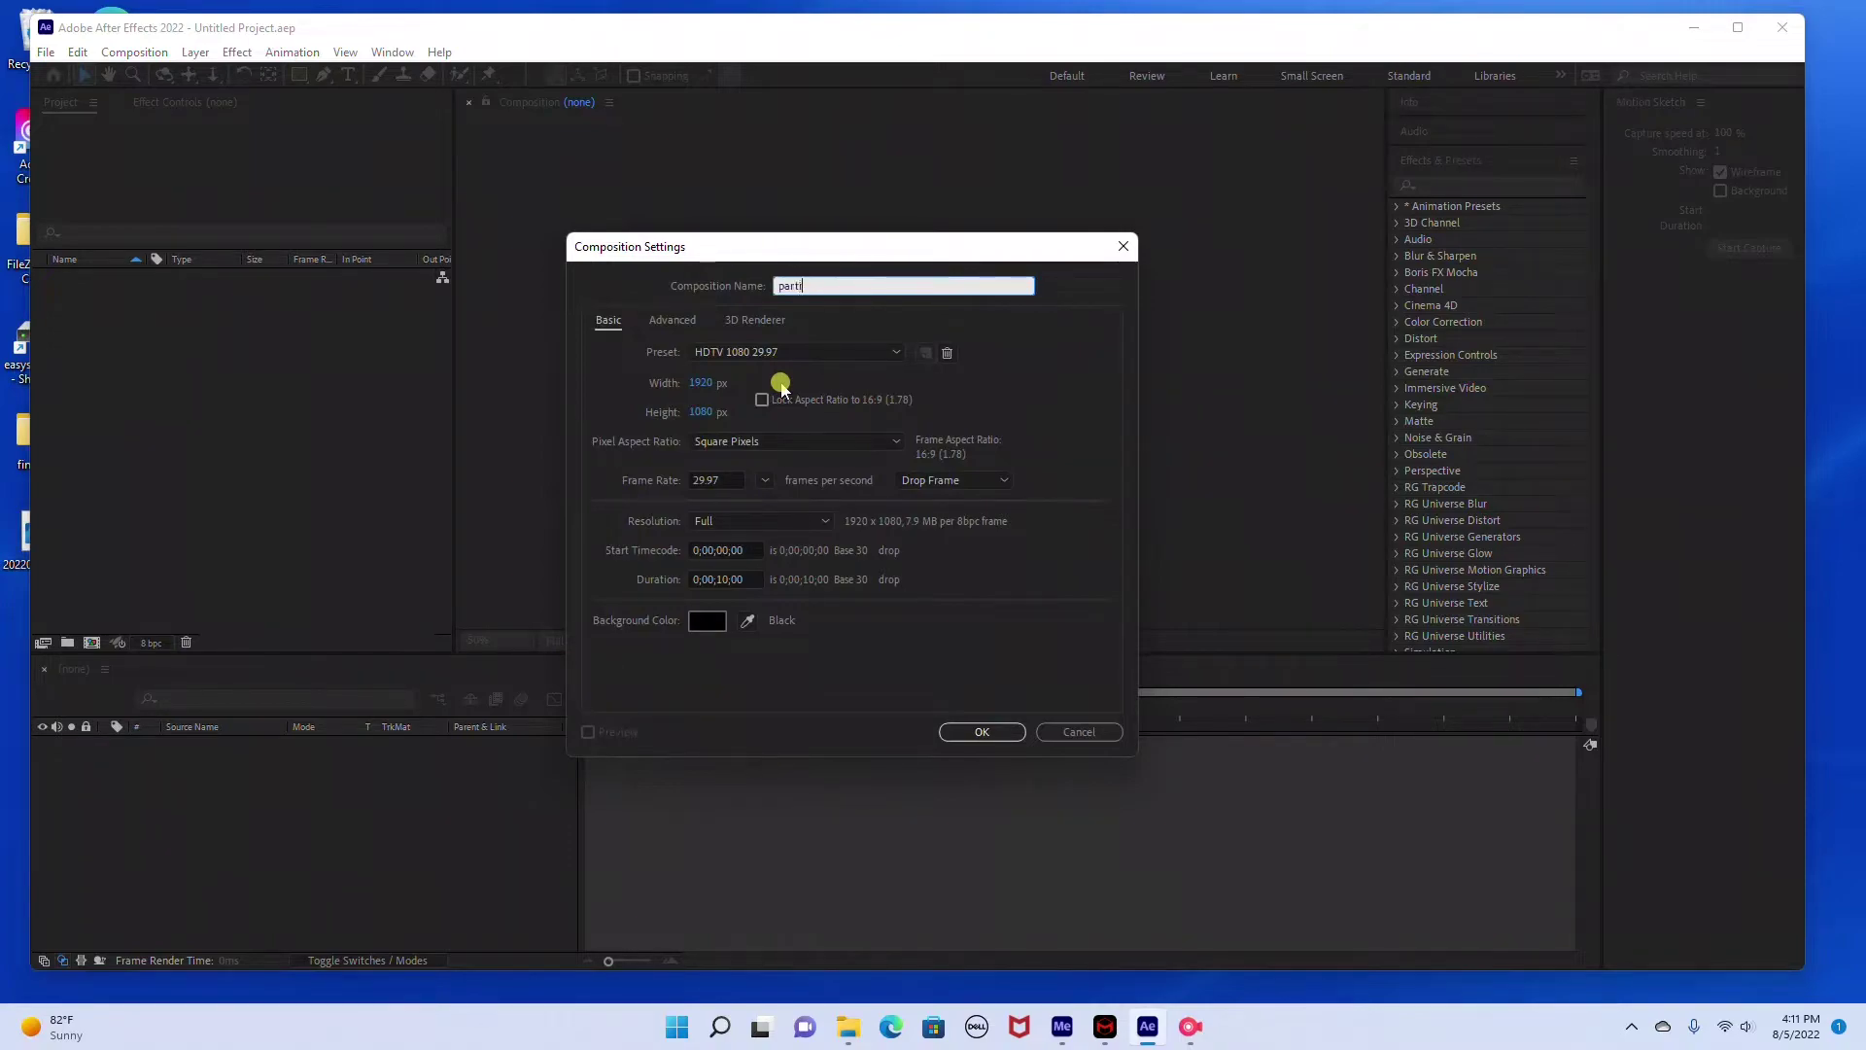
type("particletext")
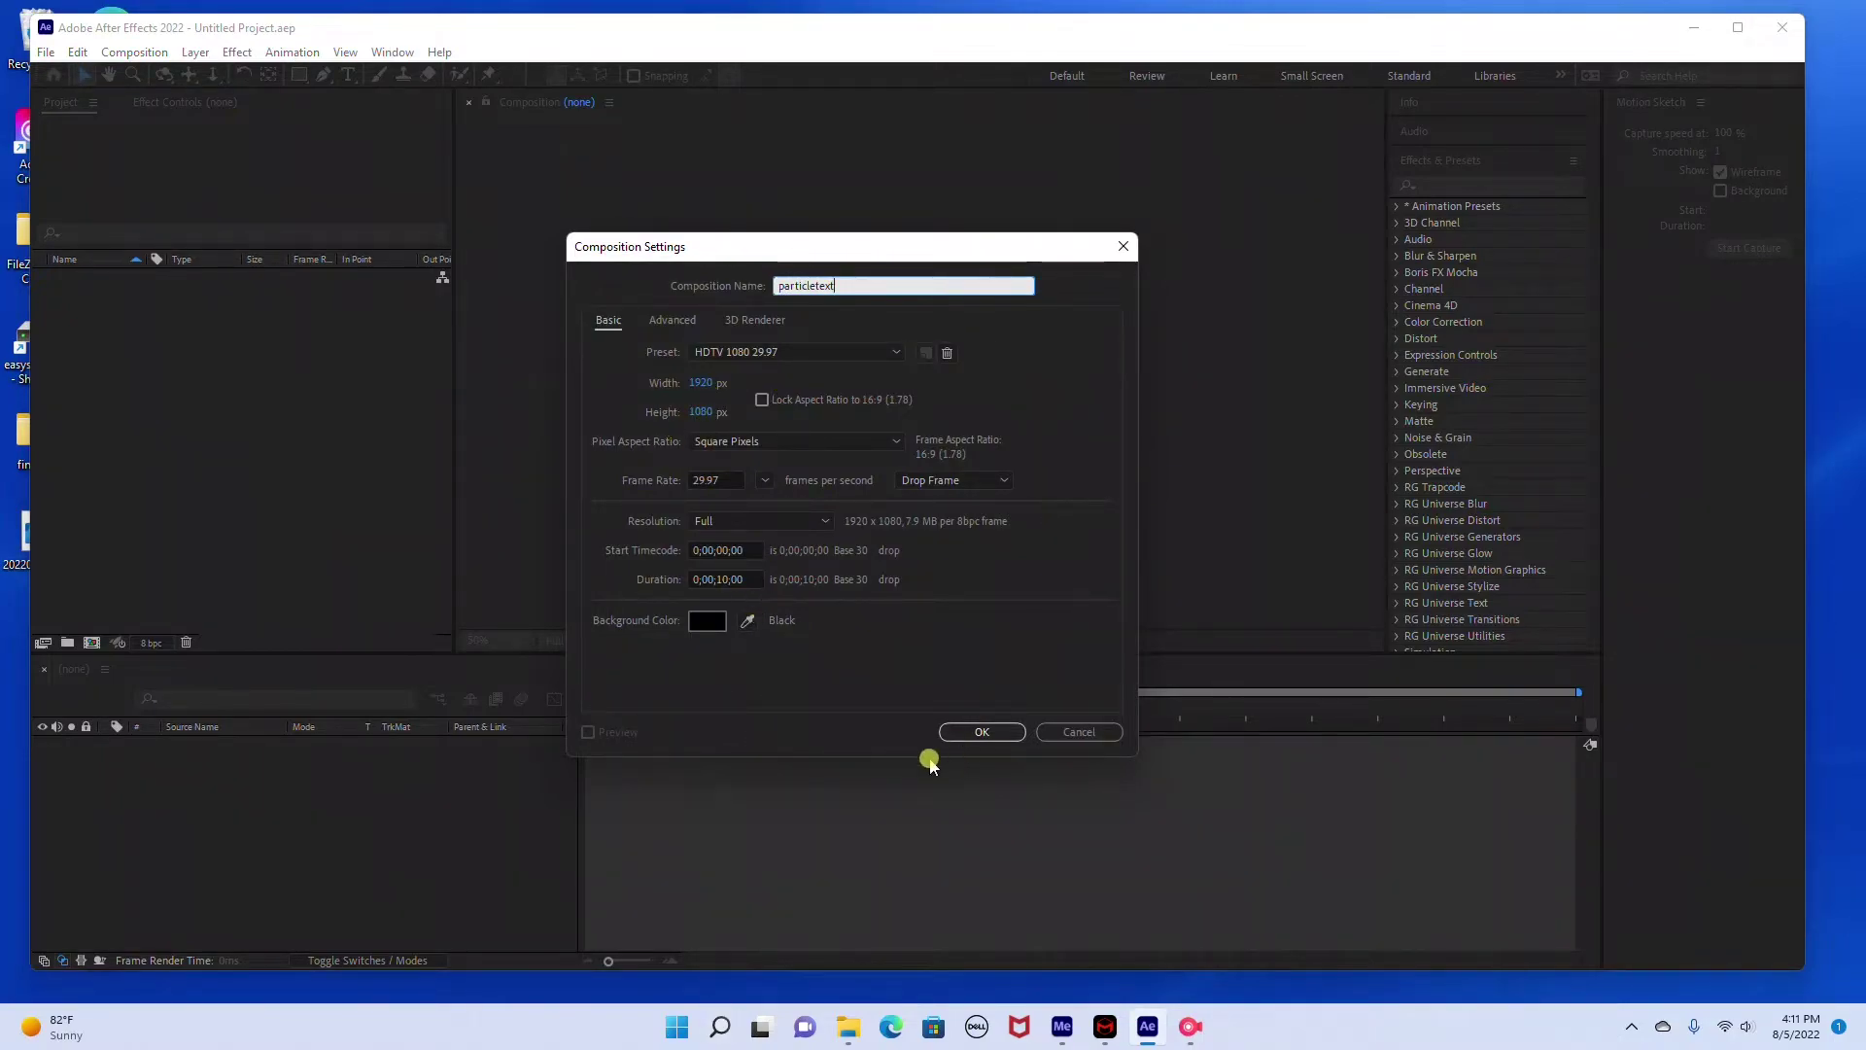
left_click(978, 732)
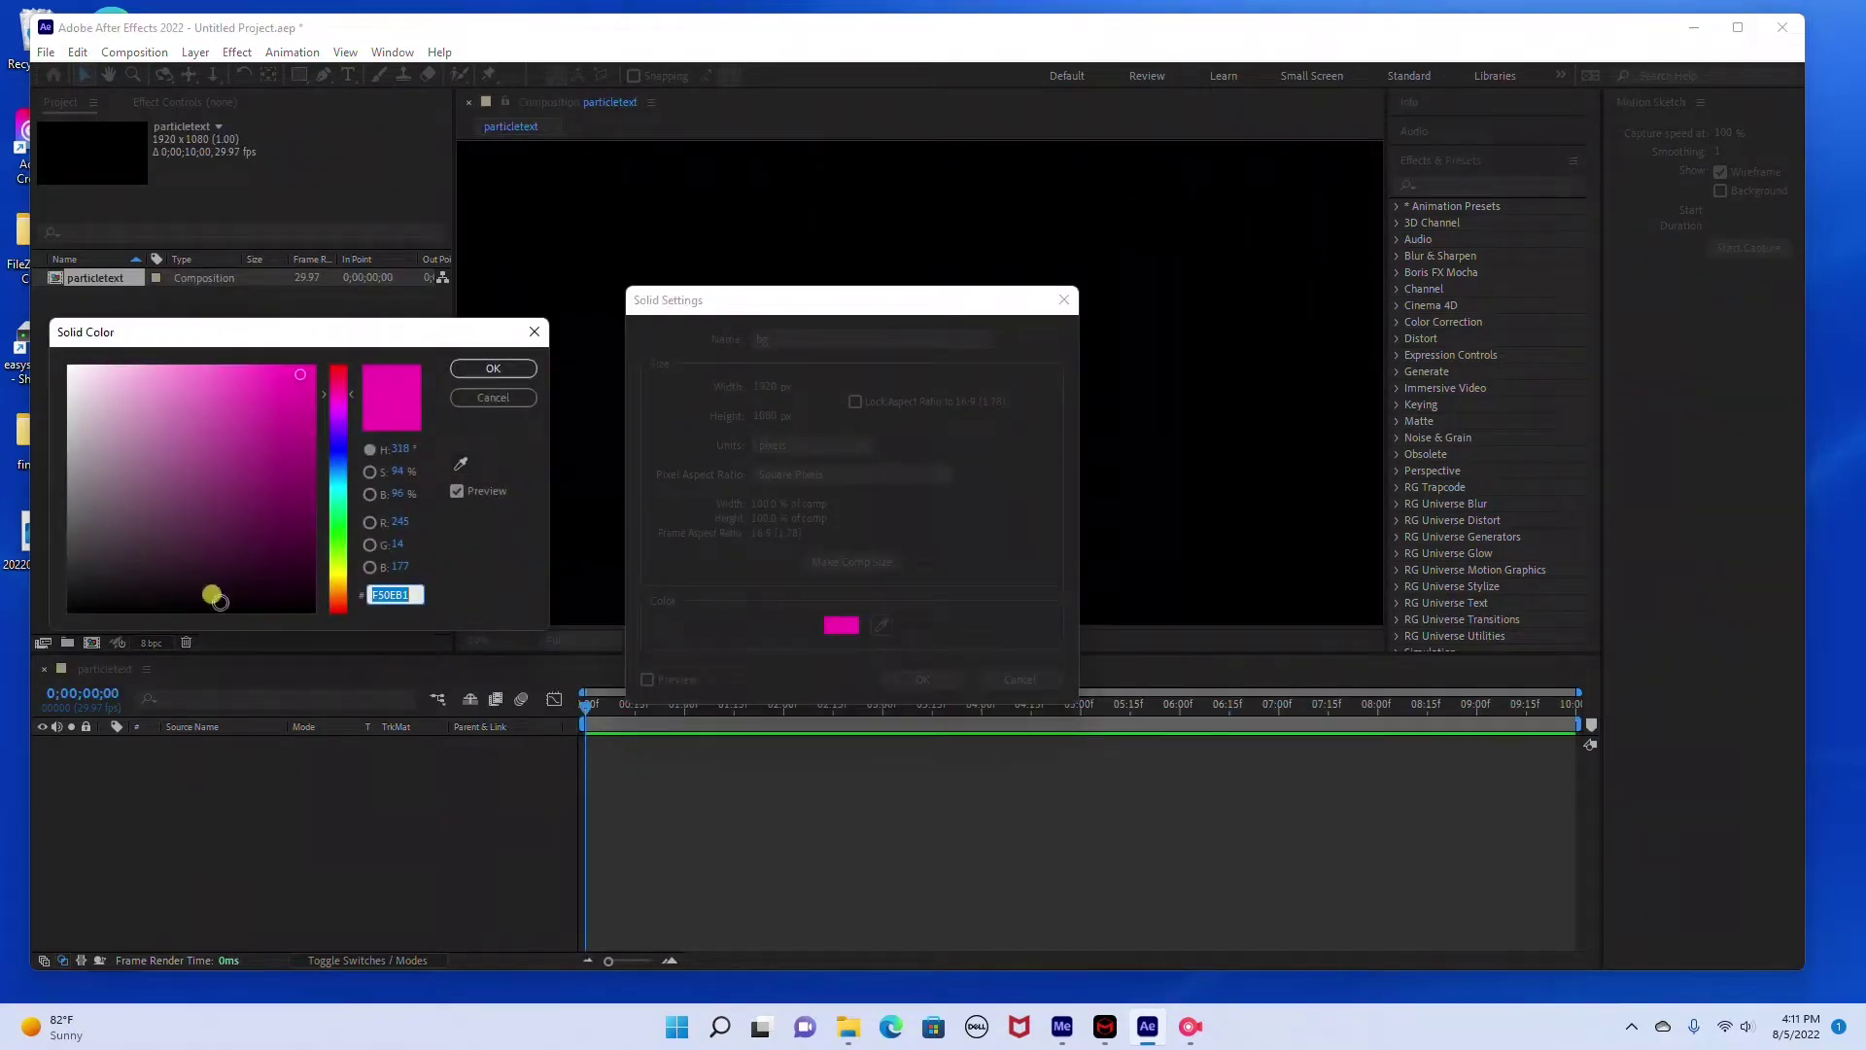
Set the new solid's colour to black (000000) and add it as the bg layer
left_click_drag(213, 591, 68, 610)
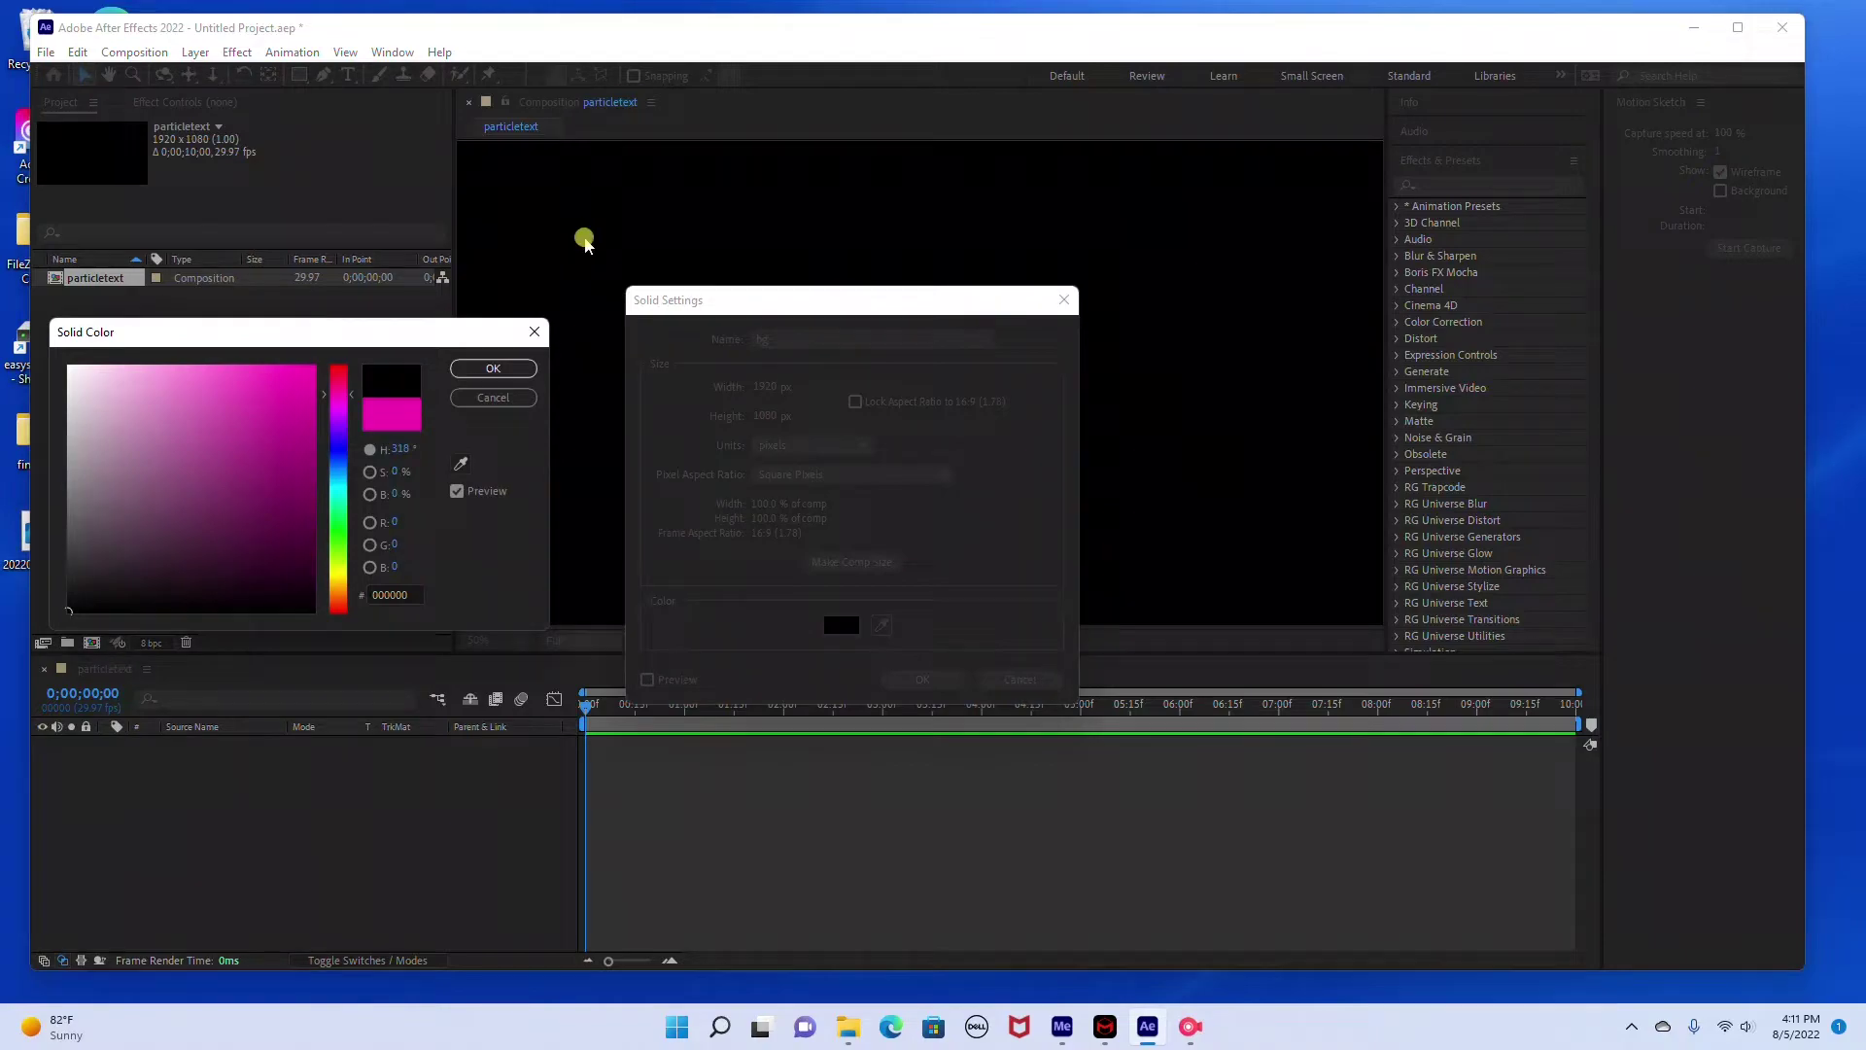
left_click(484, 370)
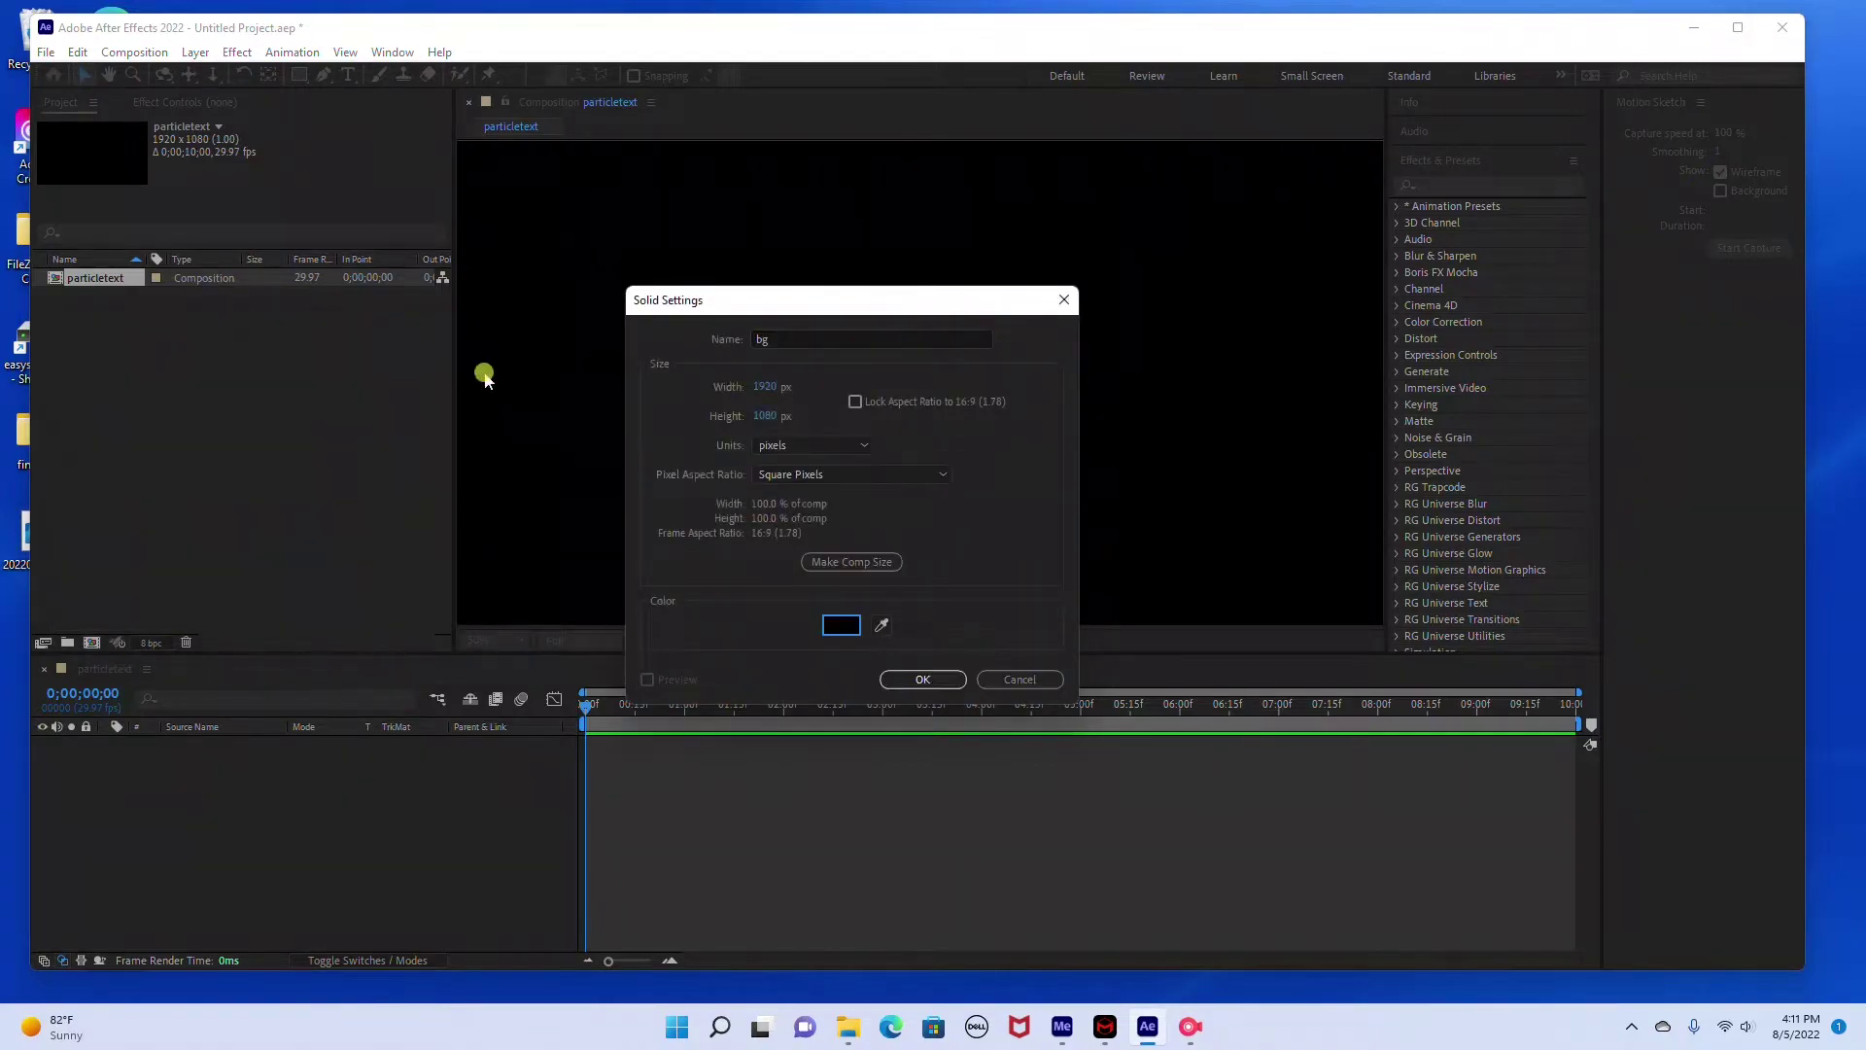
left_click(922, 677)
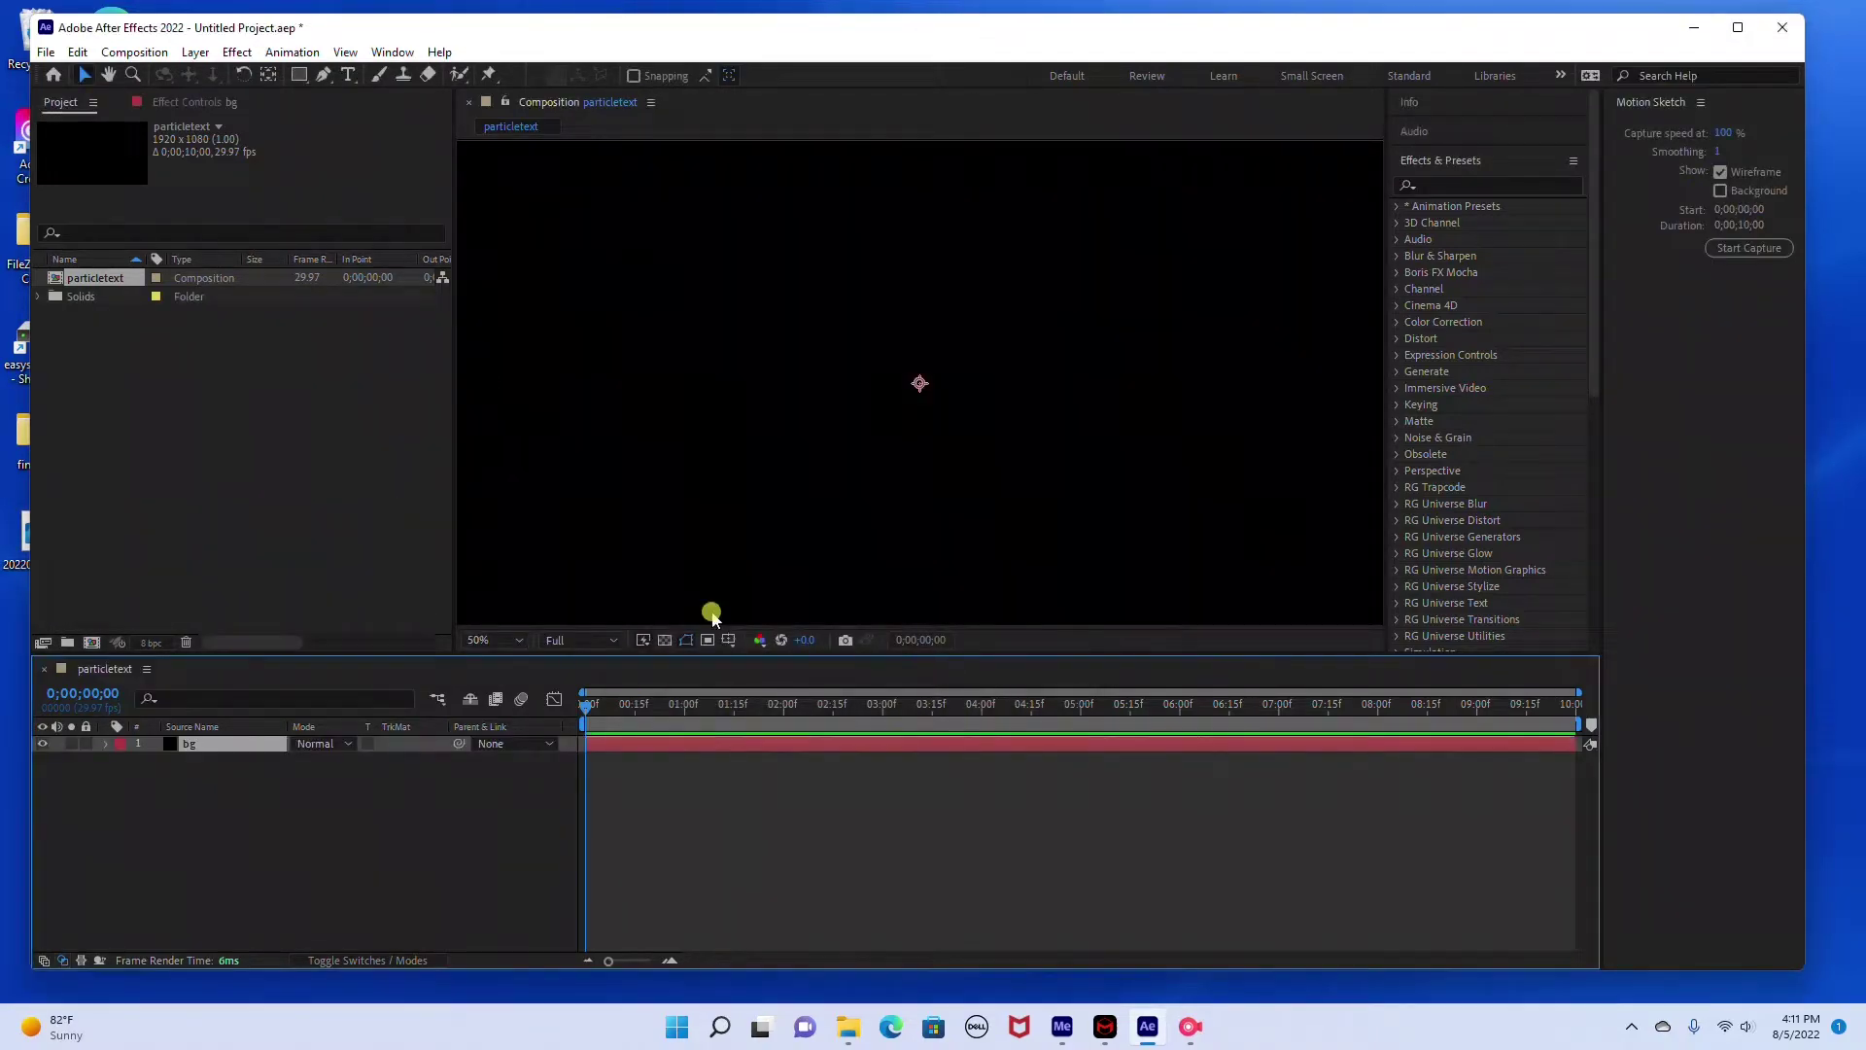
left_click(350, 77)
Type 'SPACE' as a new text layer and drag it right and down toward the centre
left_click(797, 352)
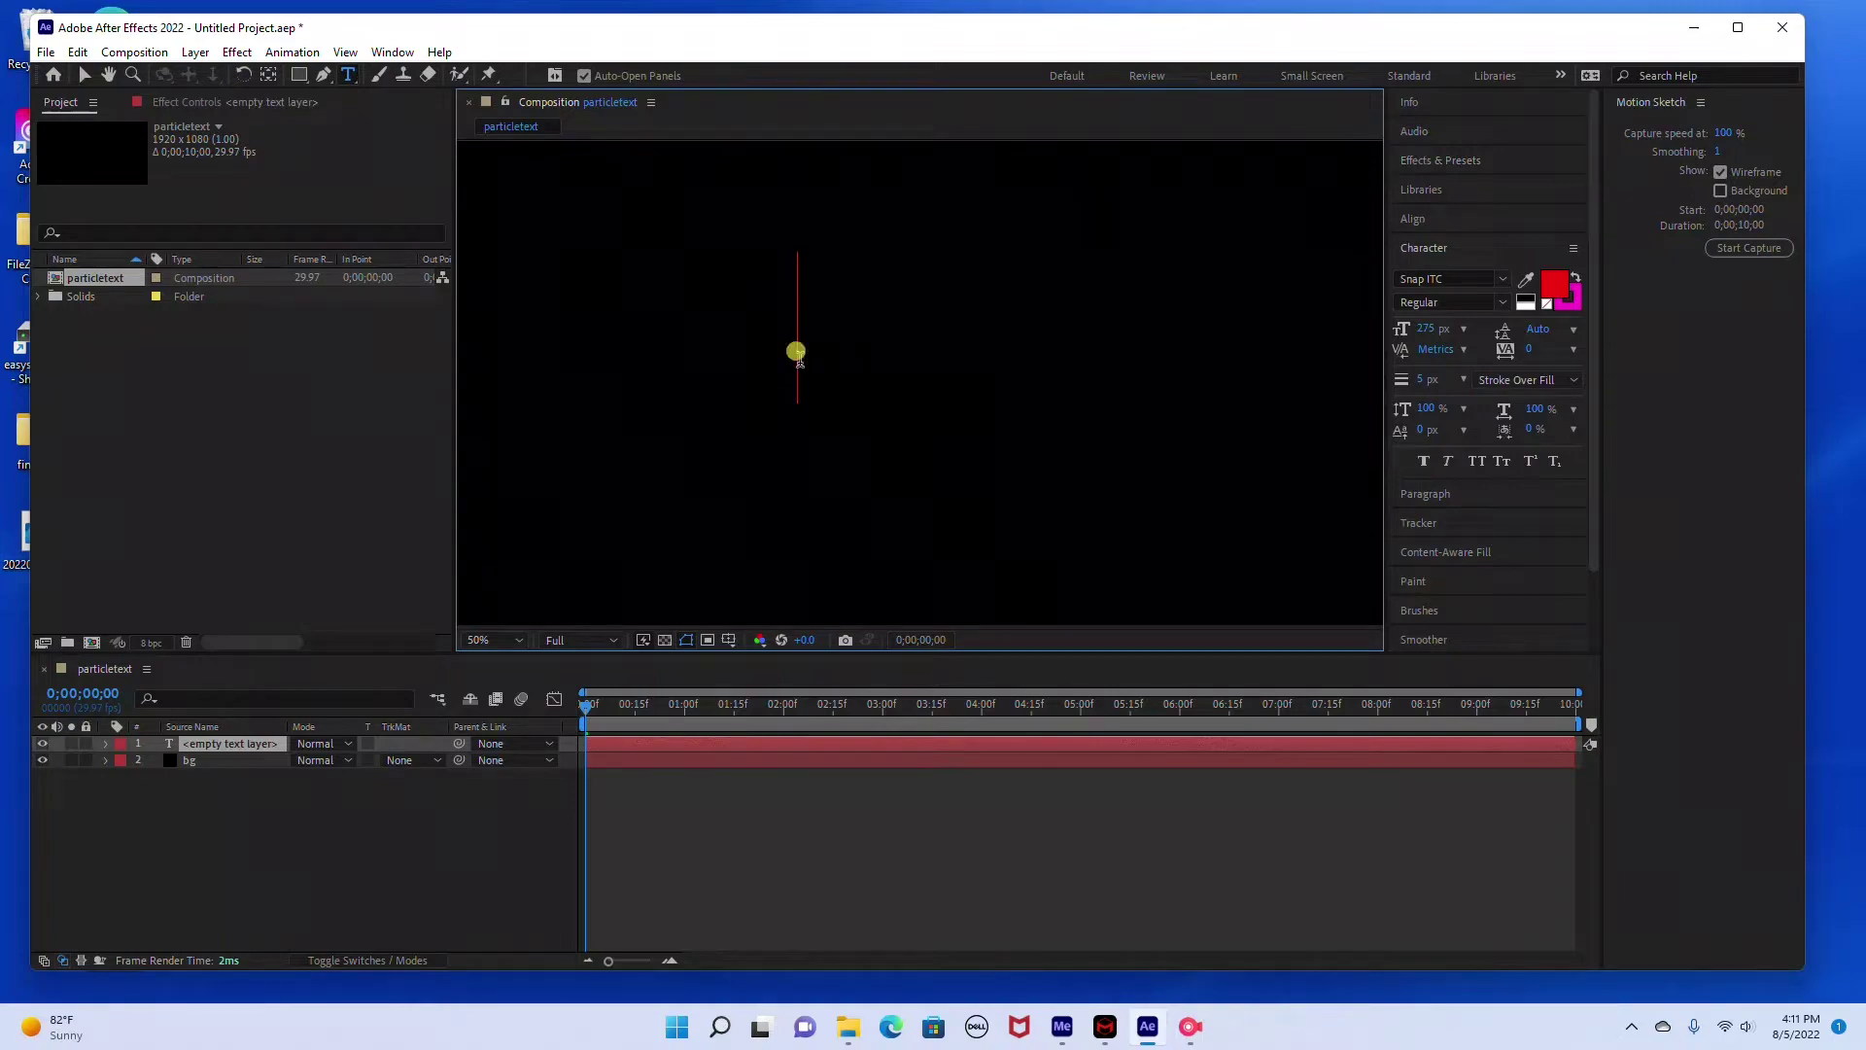
type("sp")
key("BackSpace")
key("BackSpace")
type("SPACE")
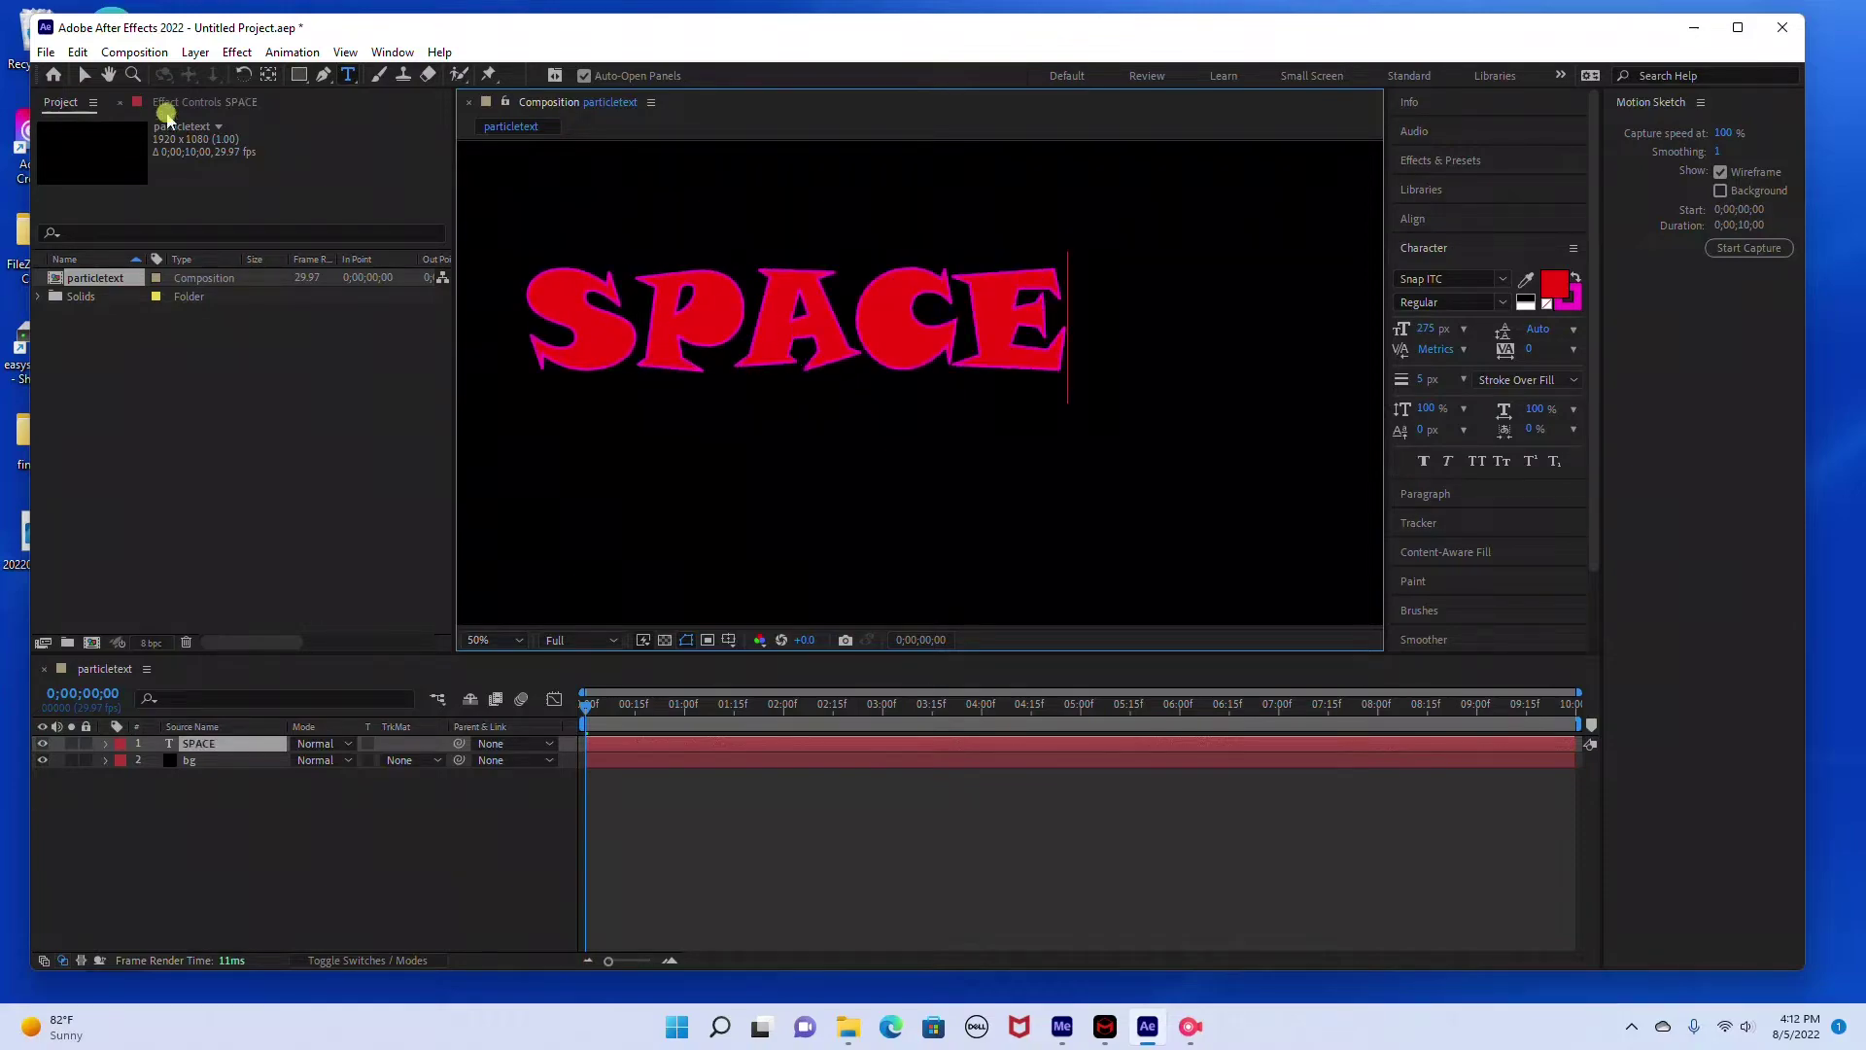
left_click(83, 75)
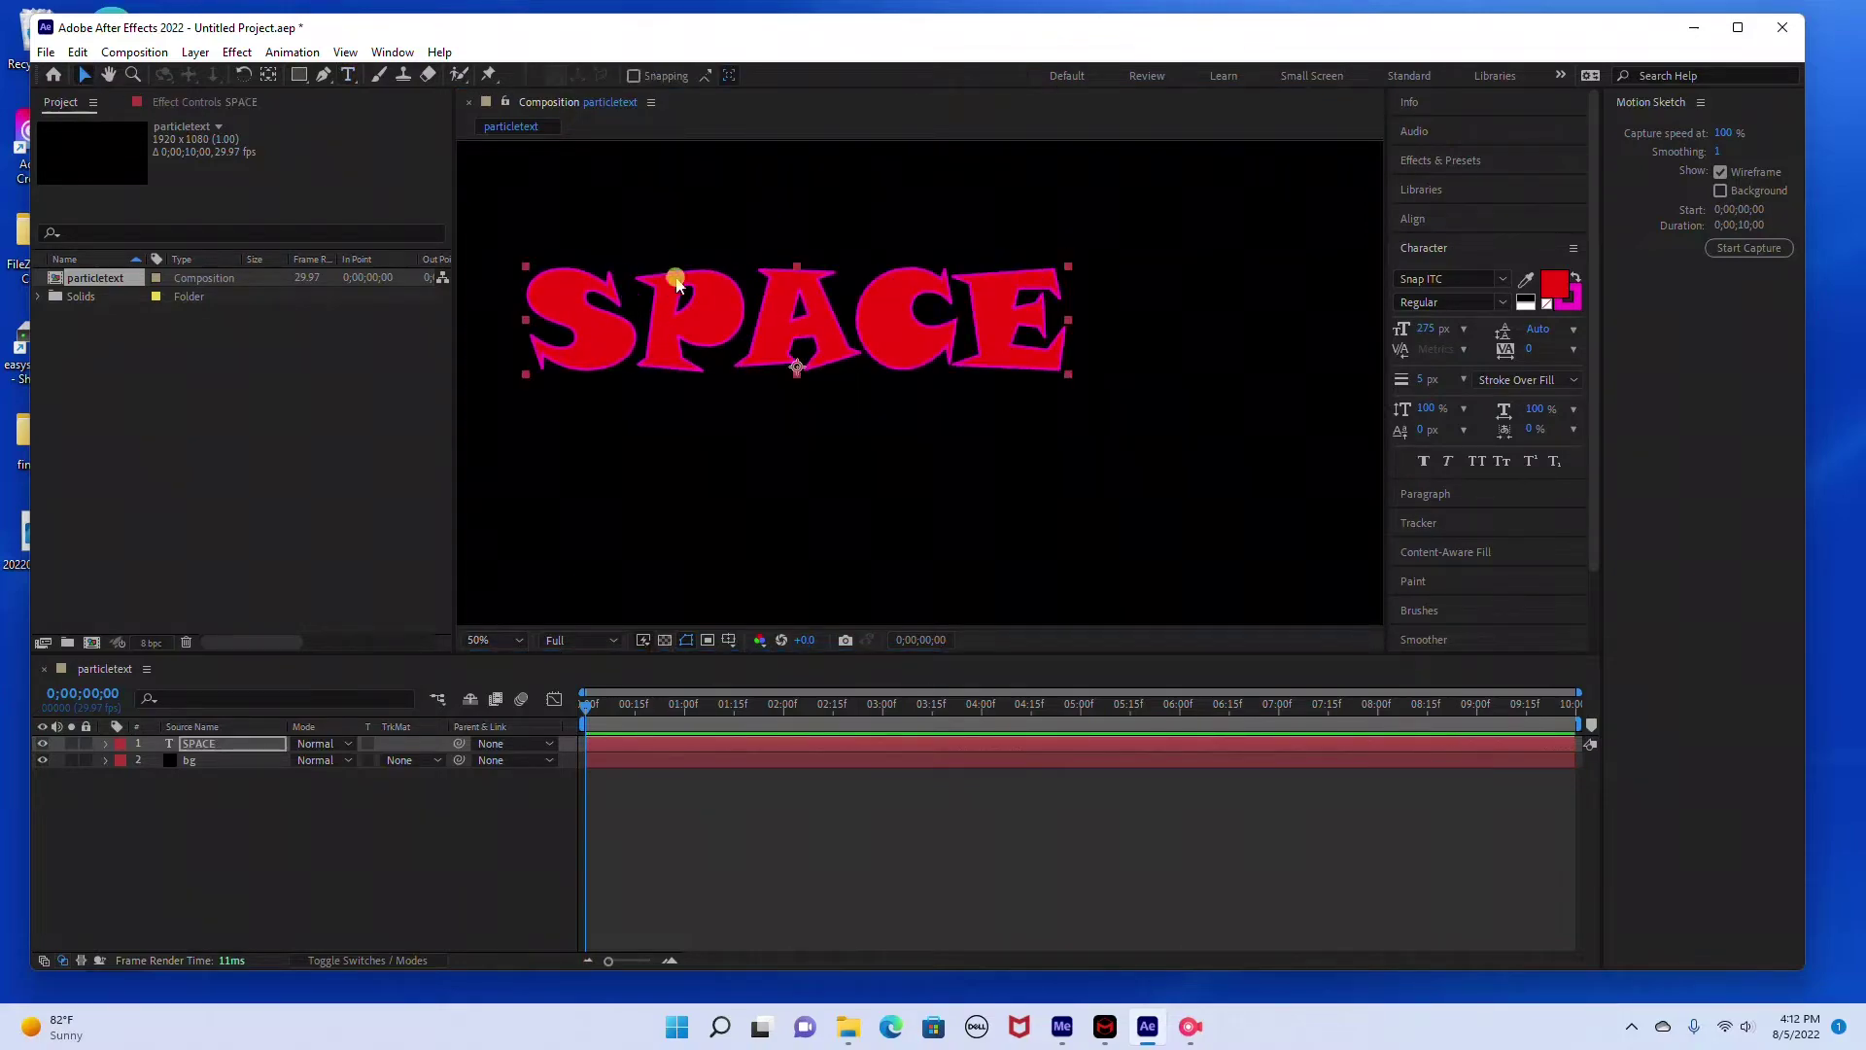
left_click_drag(735, 306, 861, 352)
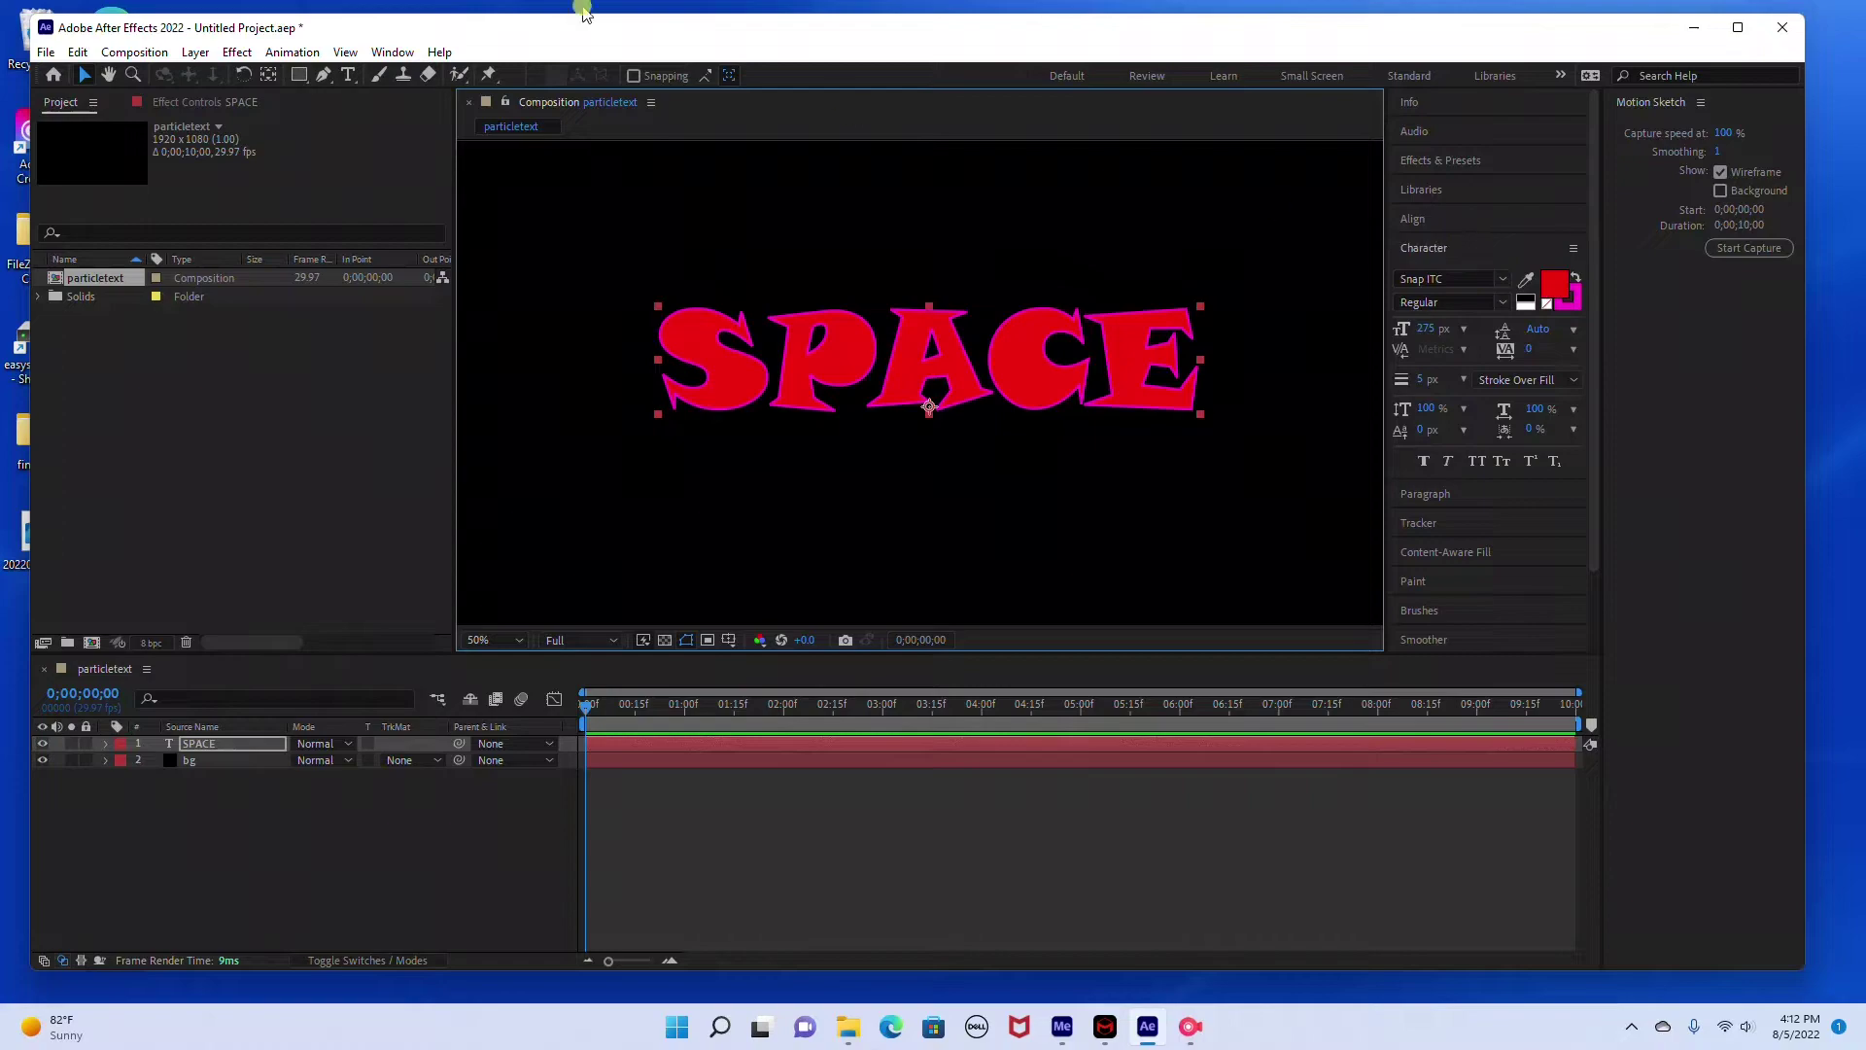
Enlarge the SPACE text to 350 px in Snap ITC and nudge it slightly down
left_click(384, 51)
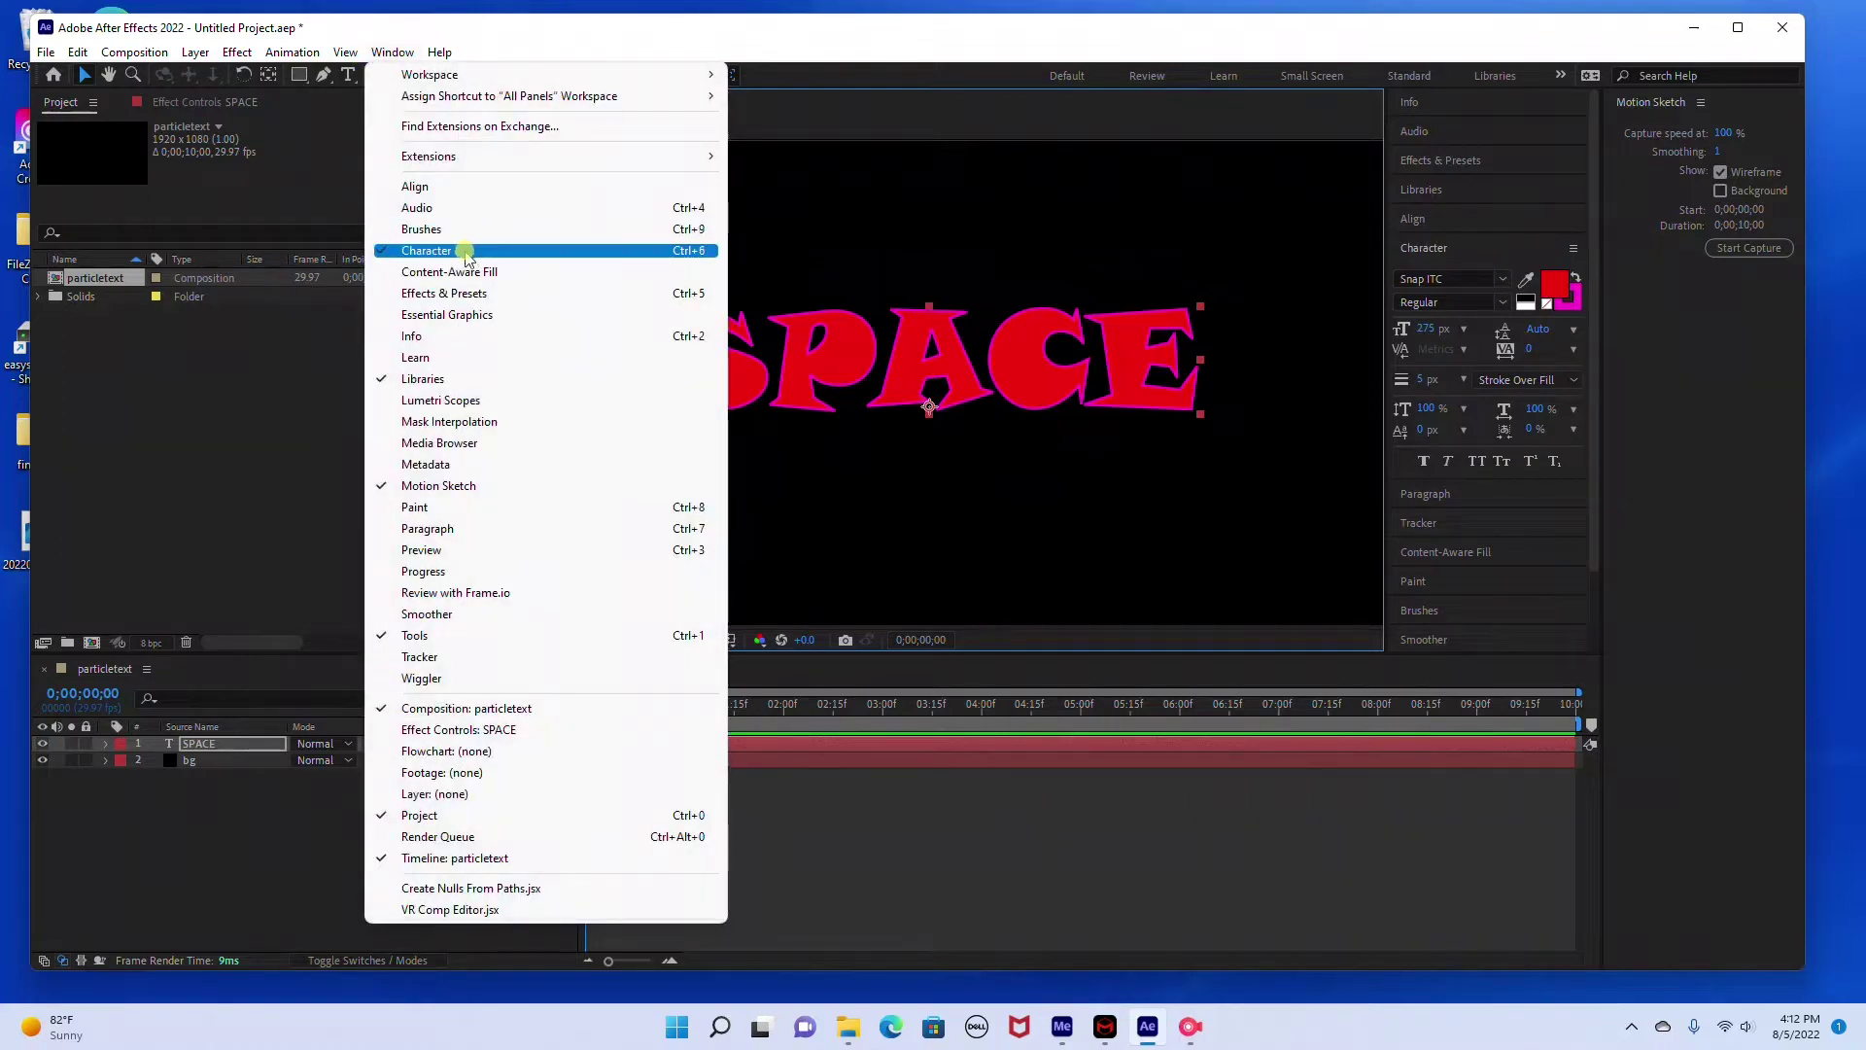
left_click(394, 51)
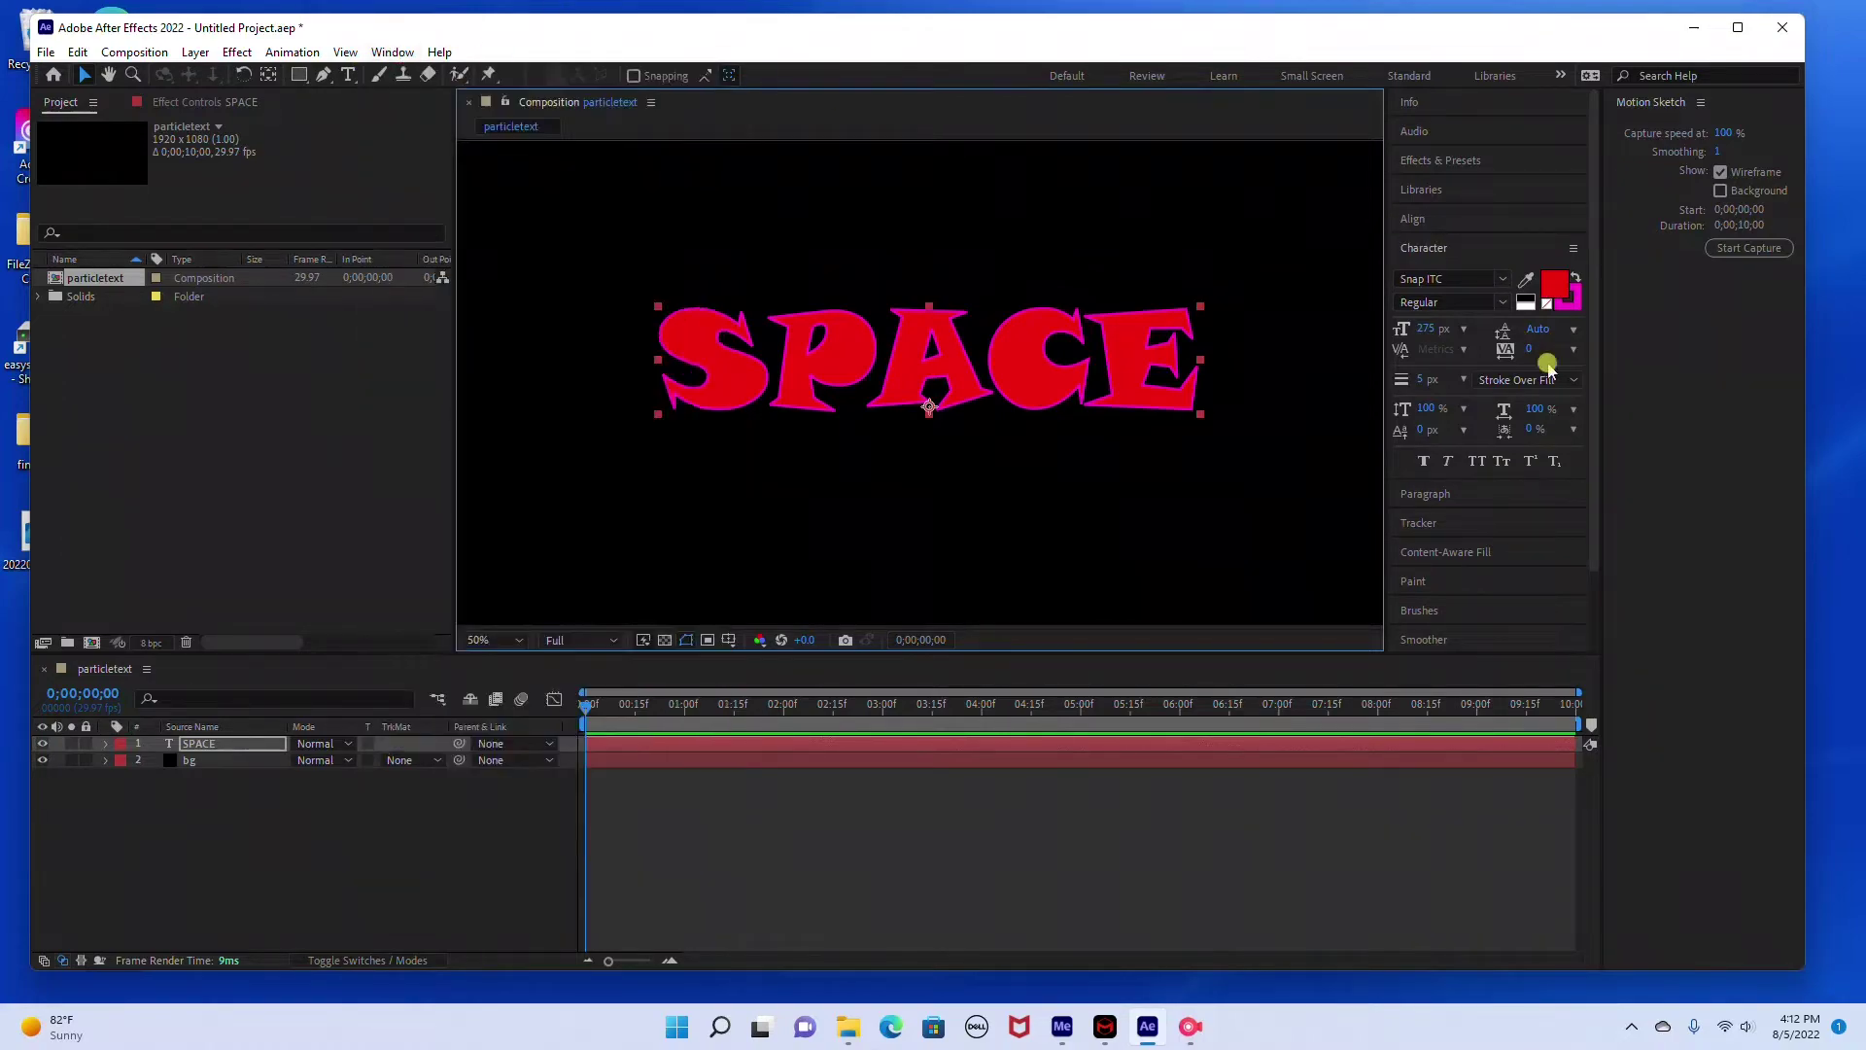
left_click(1422, 328)
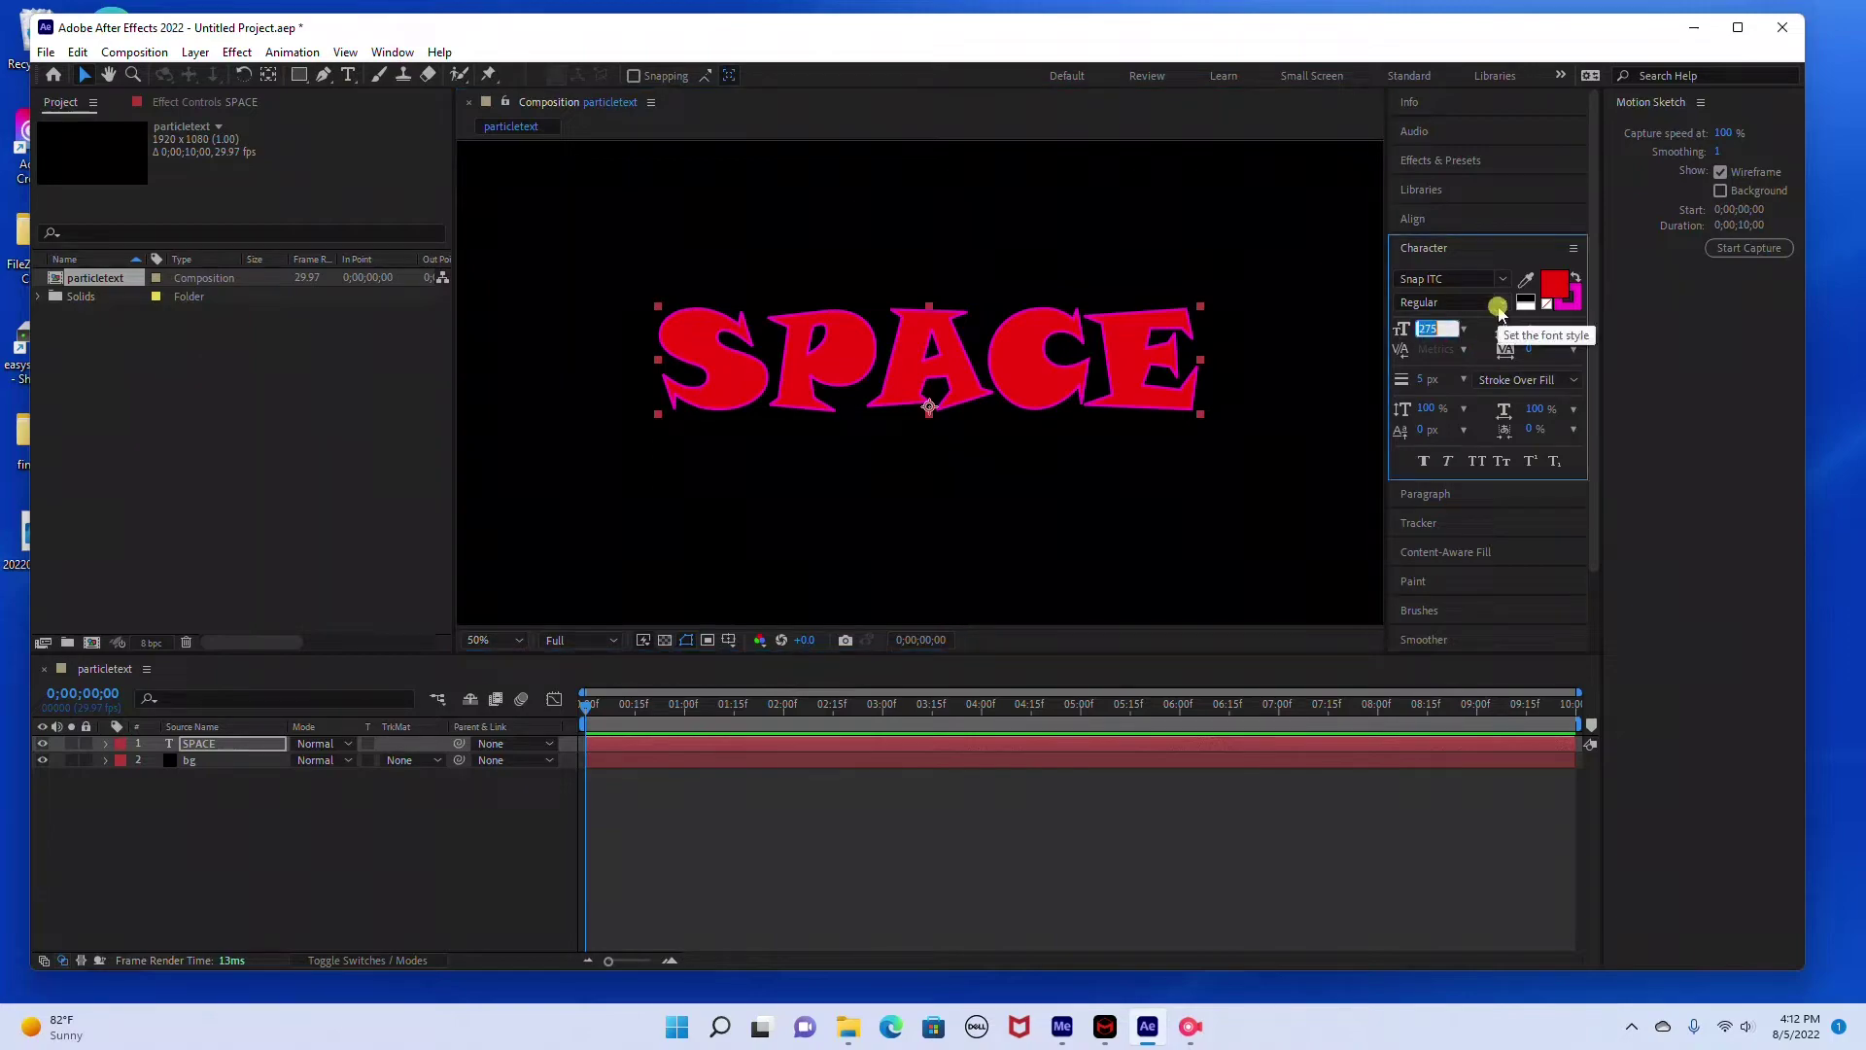
type("300")
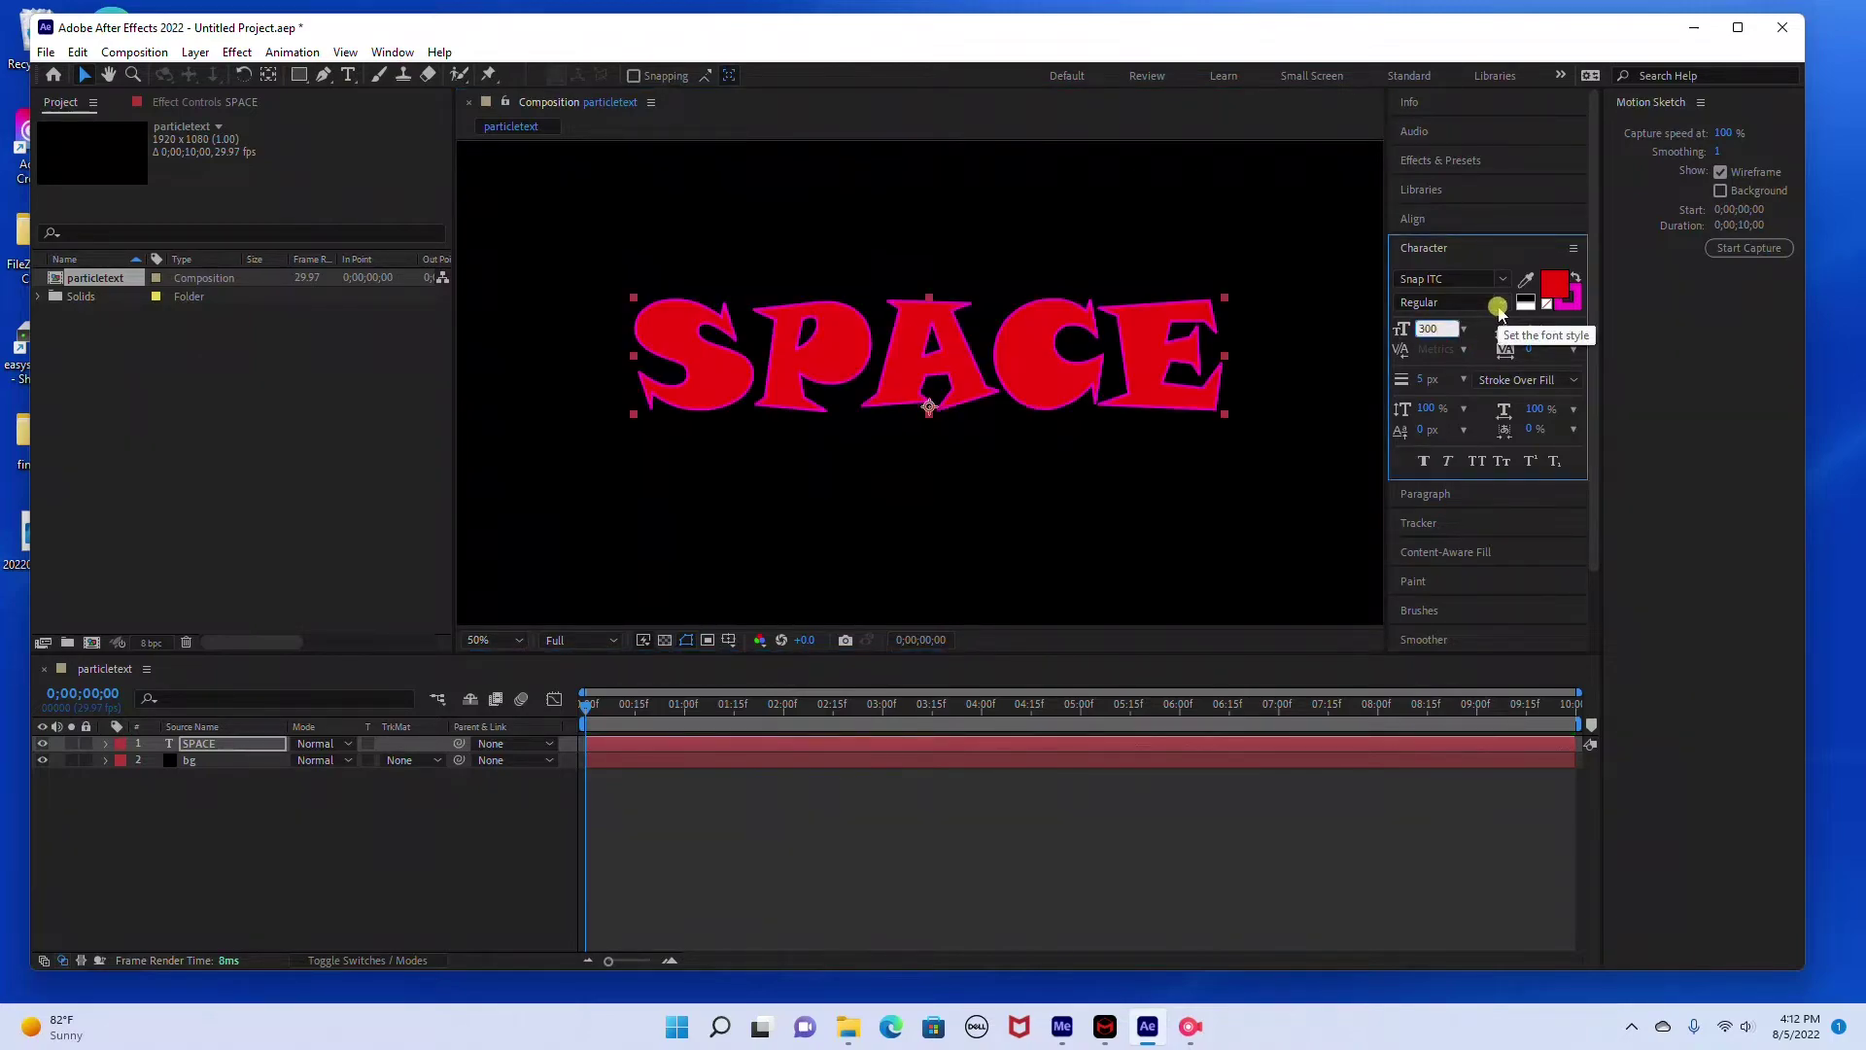
left_click(1492, 279)
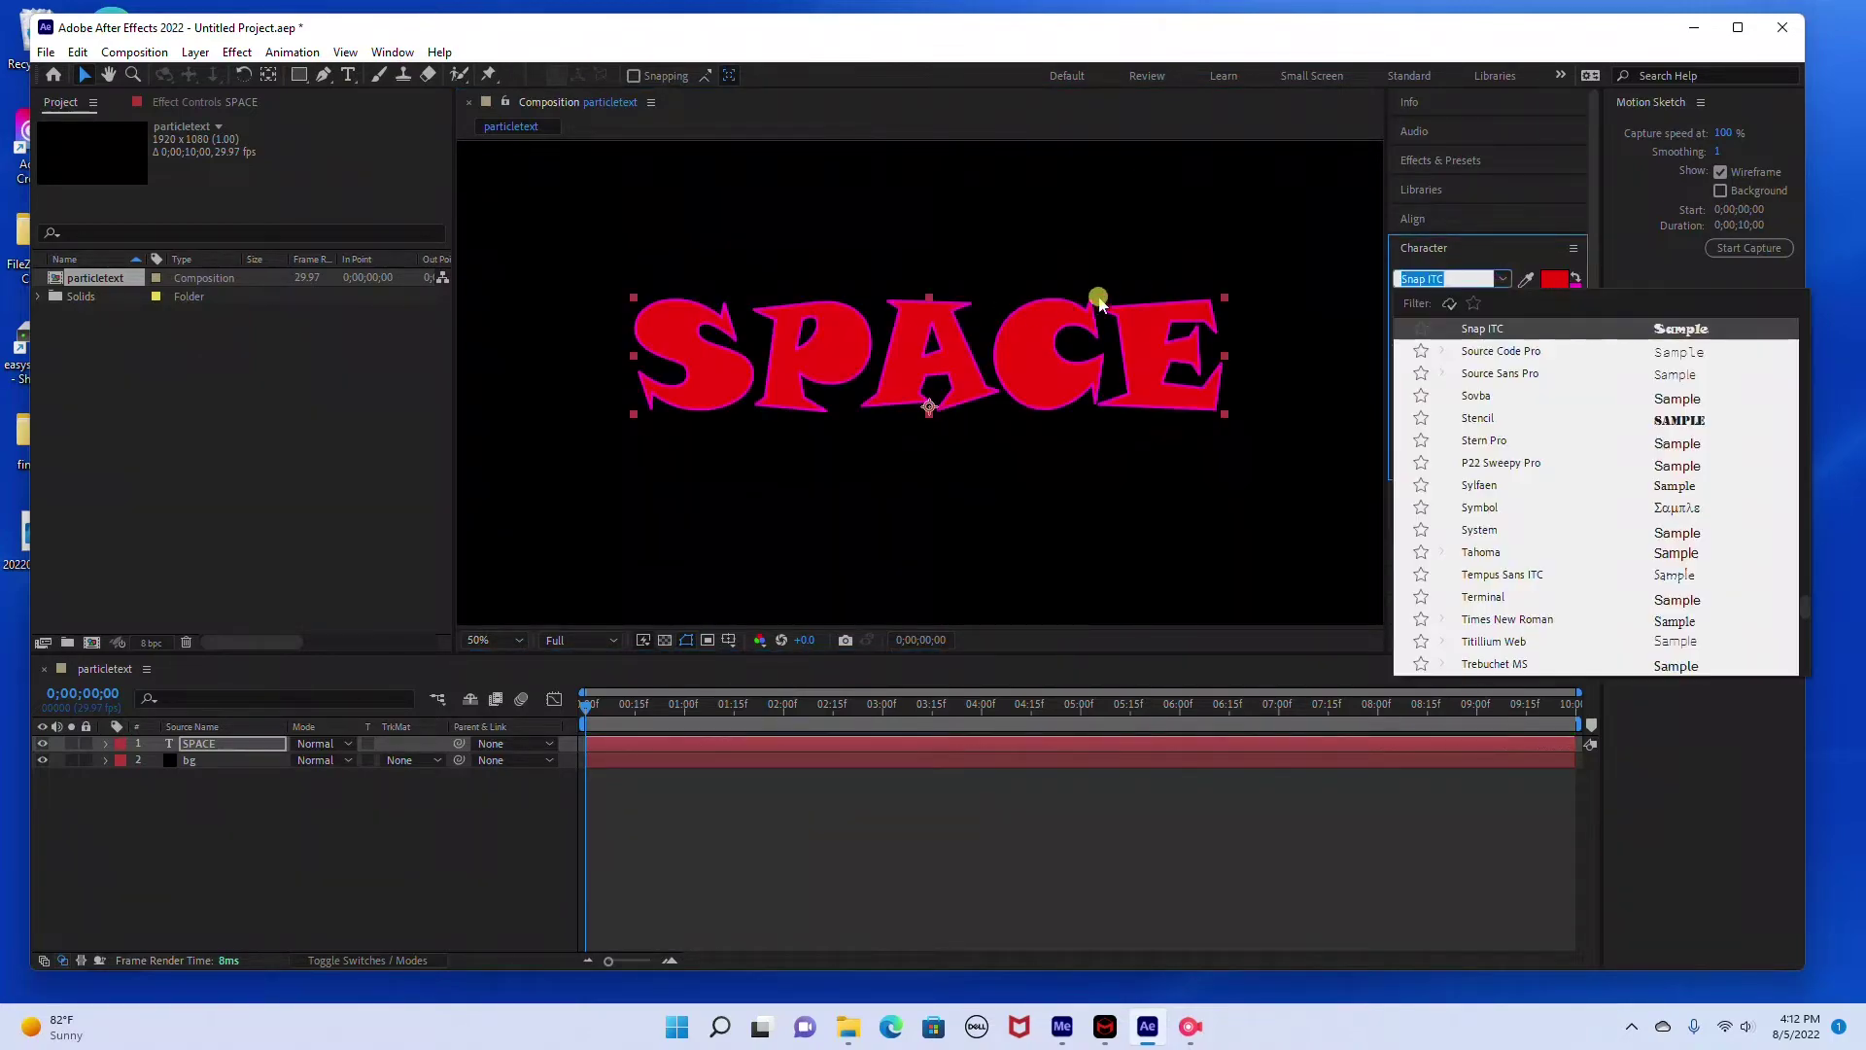
left_click(1487, 272)
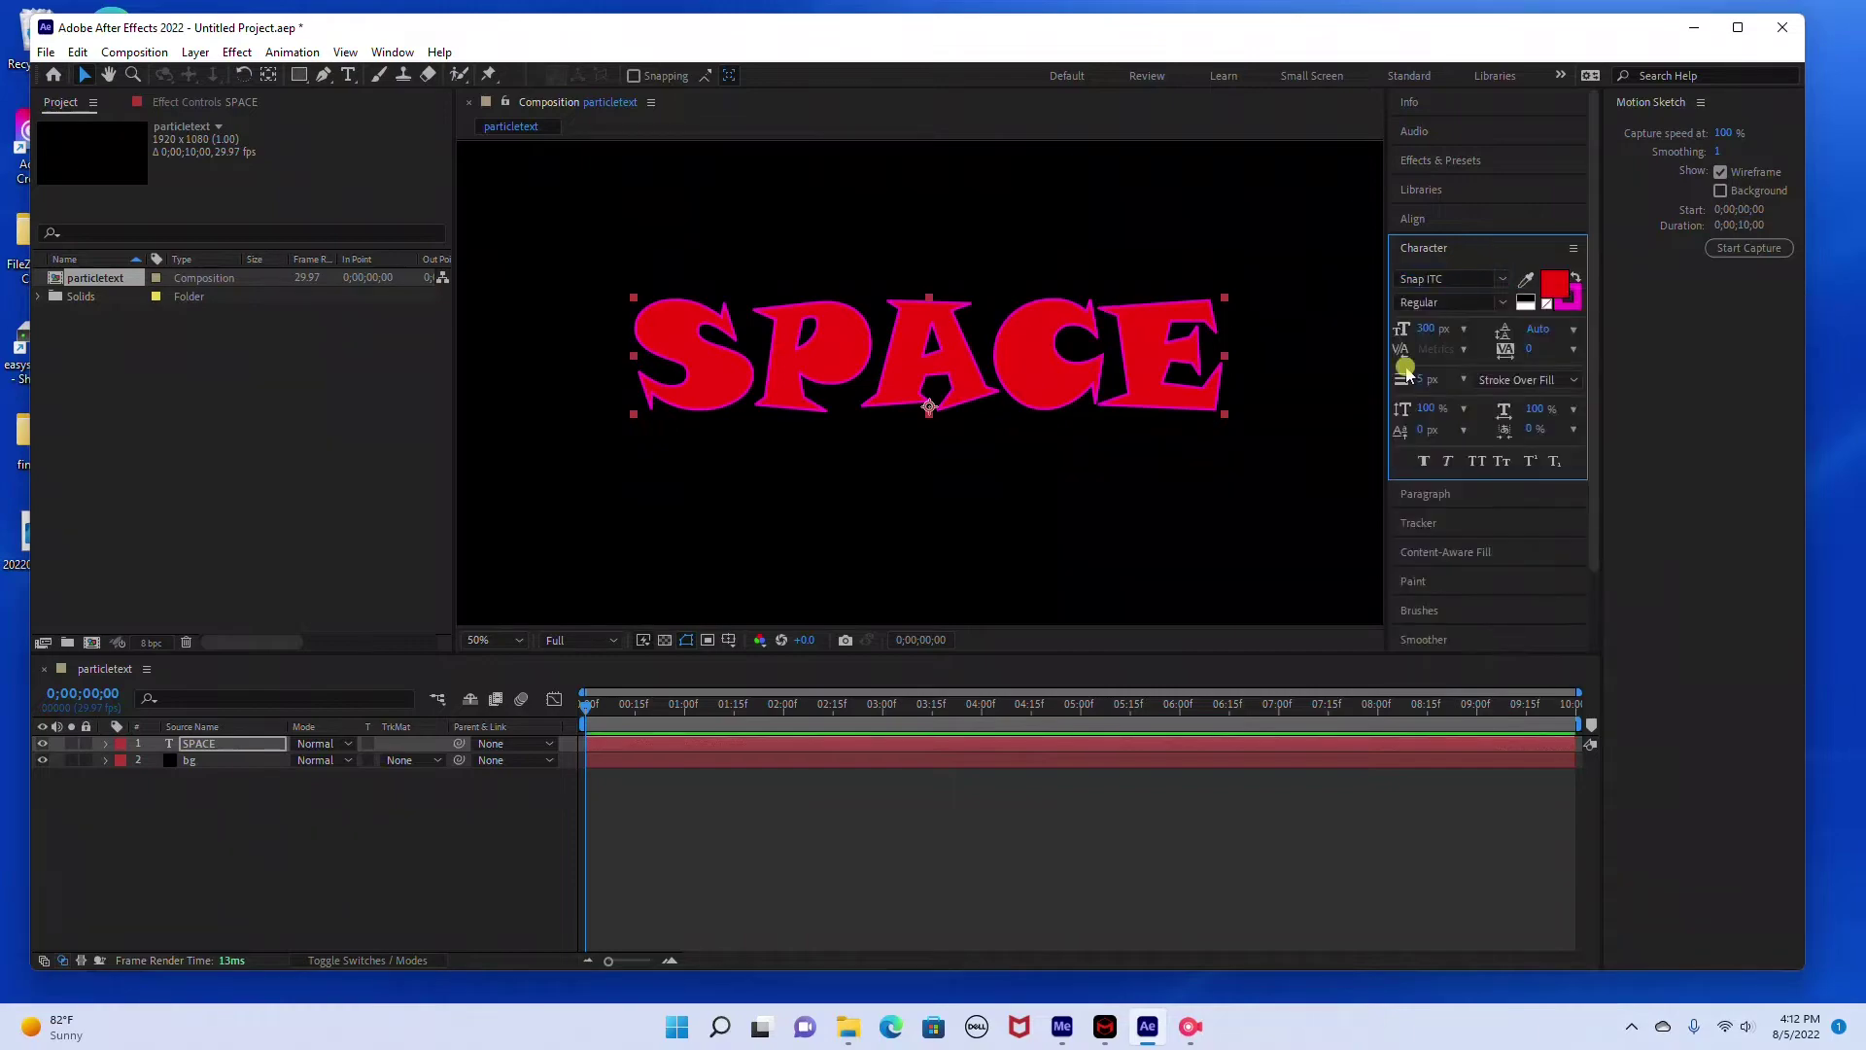
left_click(1425, 327)
type("350")
key("Return")
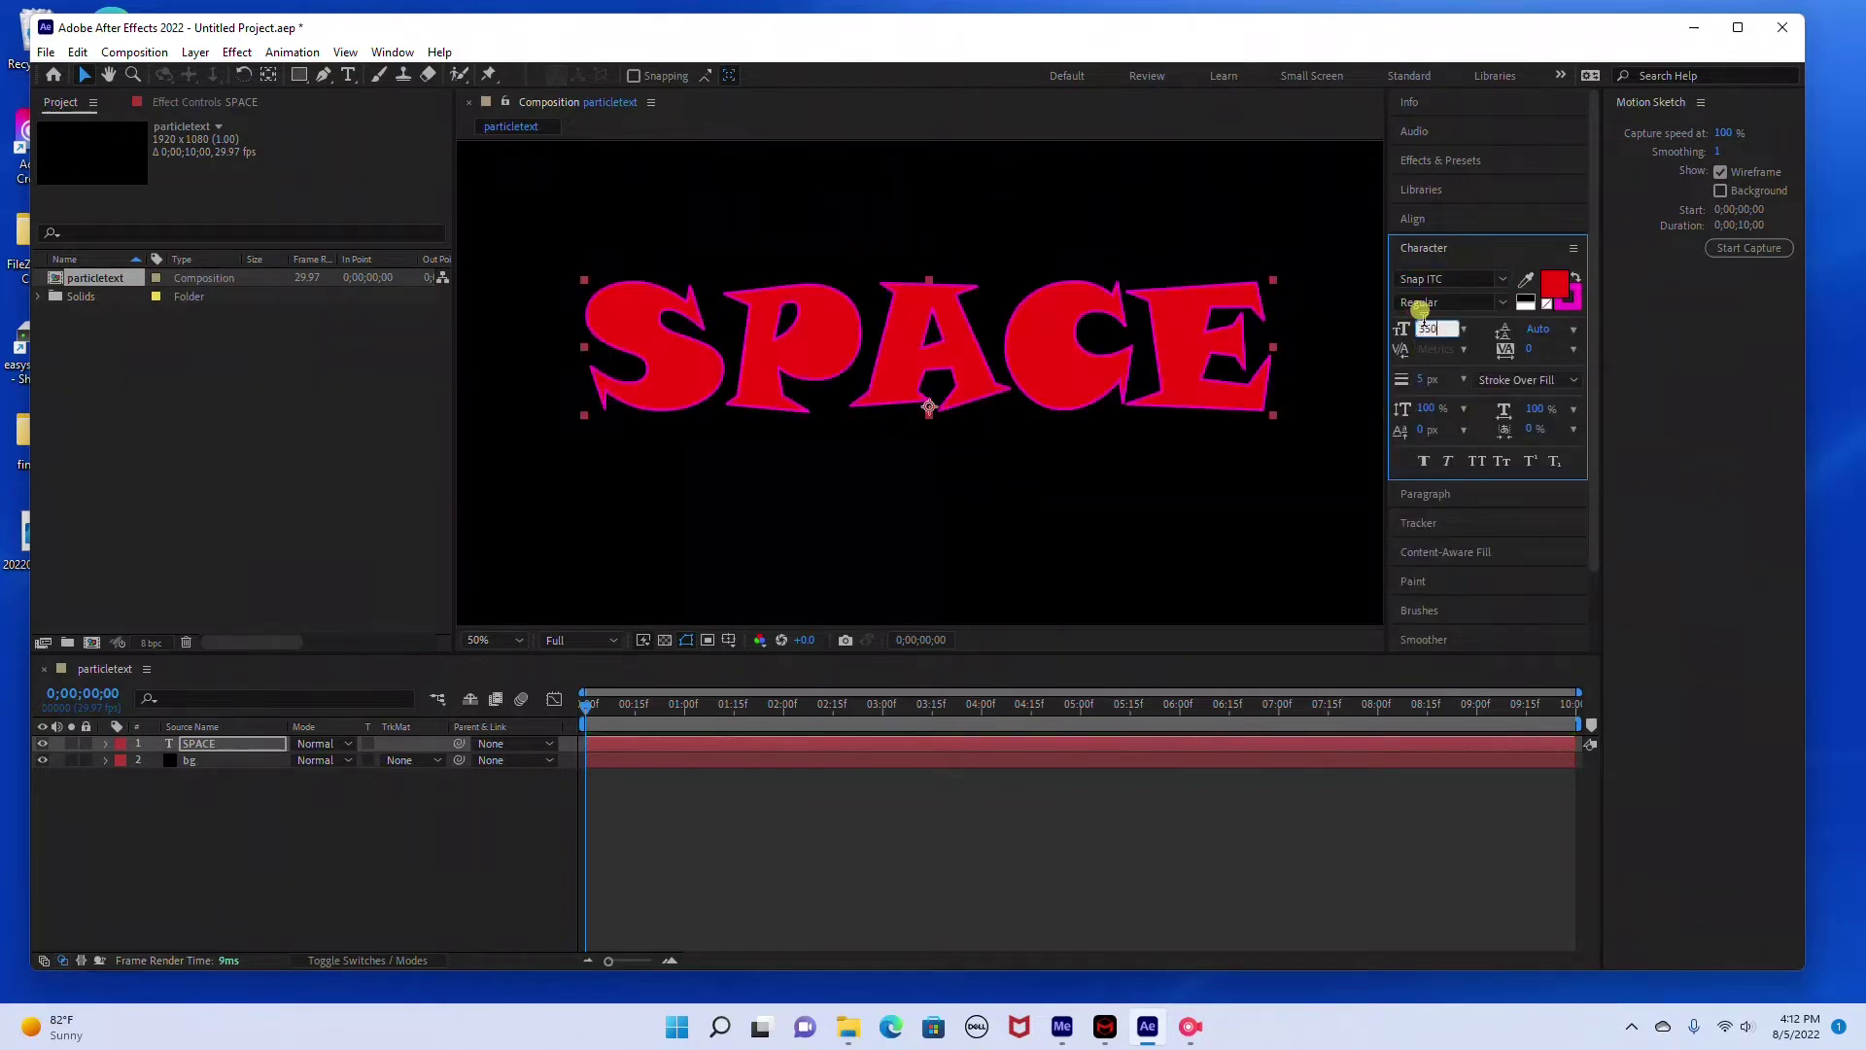
left_click_drag(1034, 361, 1020, 370)
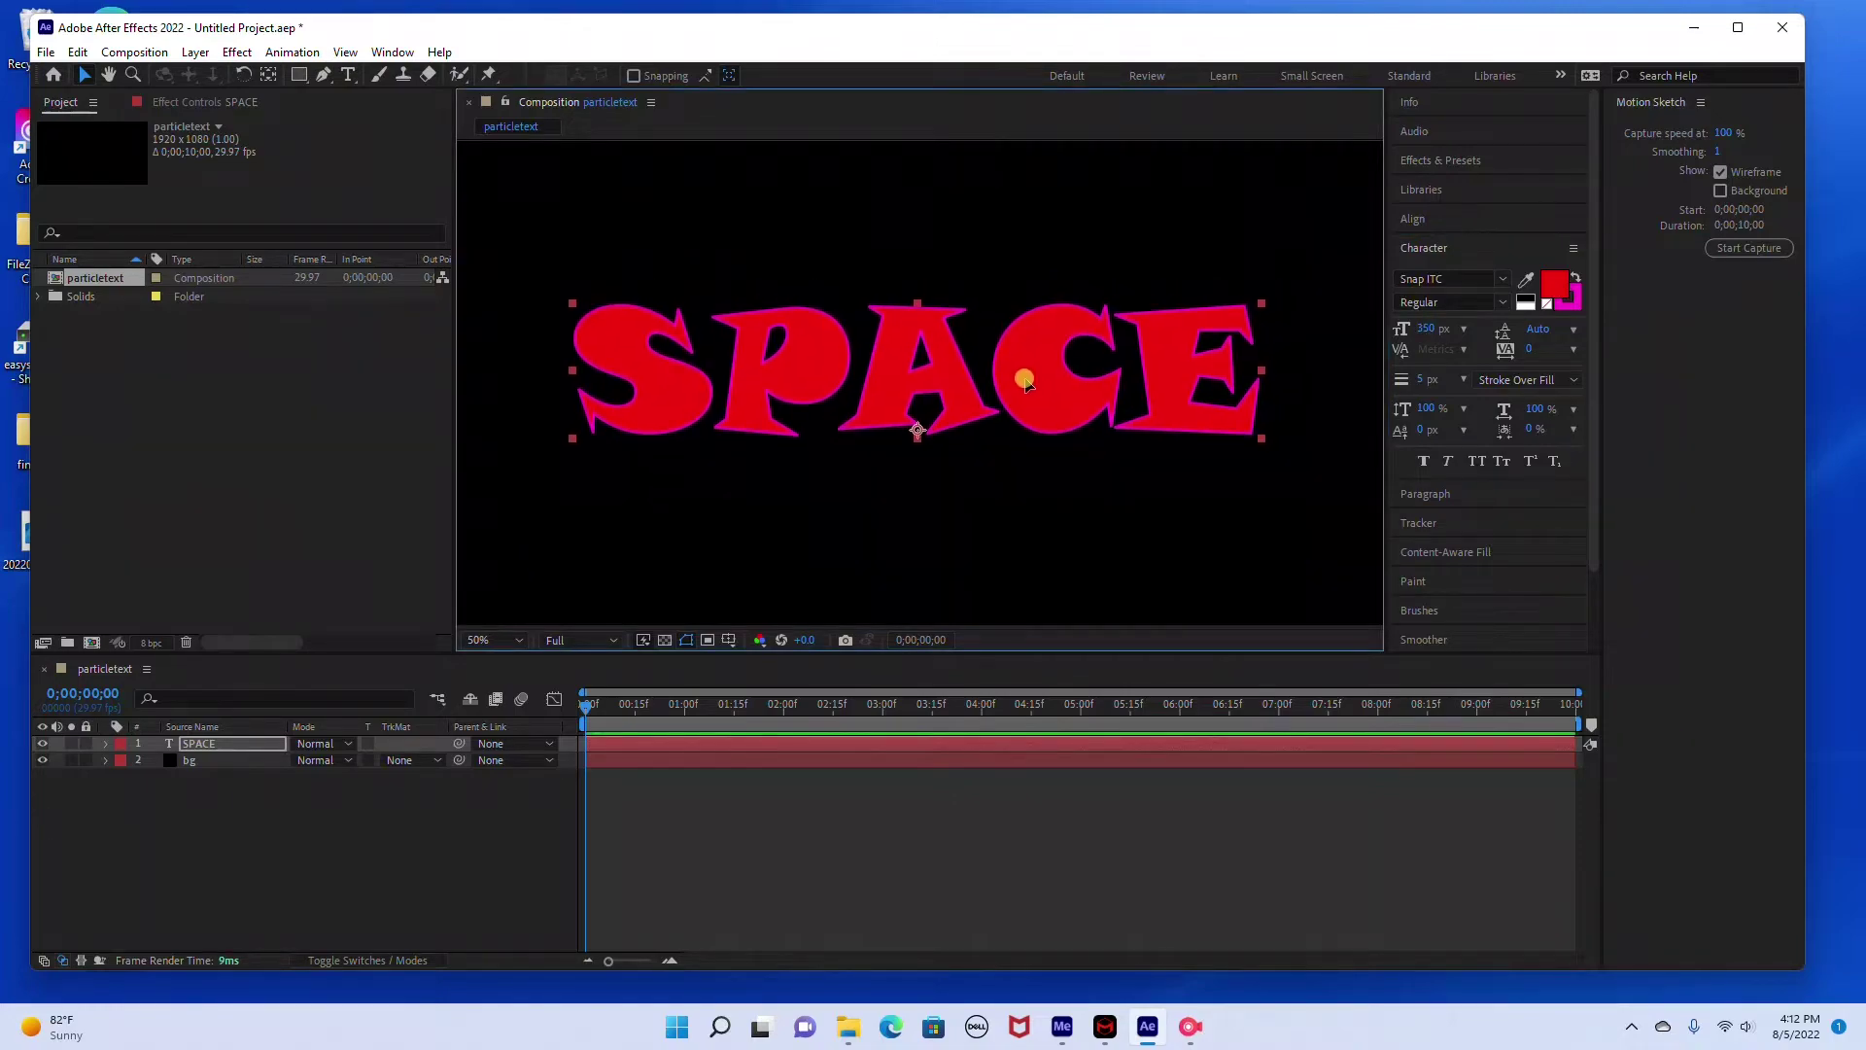
Change the SPACE text fill colour to cyan (#0DD3F0)
left_click(1555, 283)
left_click_drag(331, 428, 340, 490)
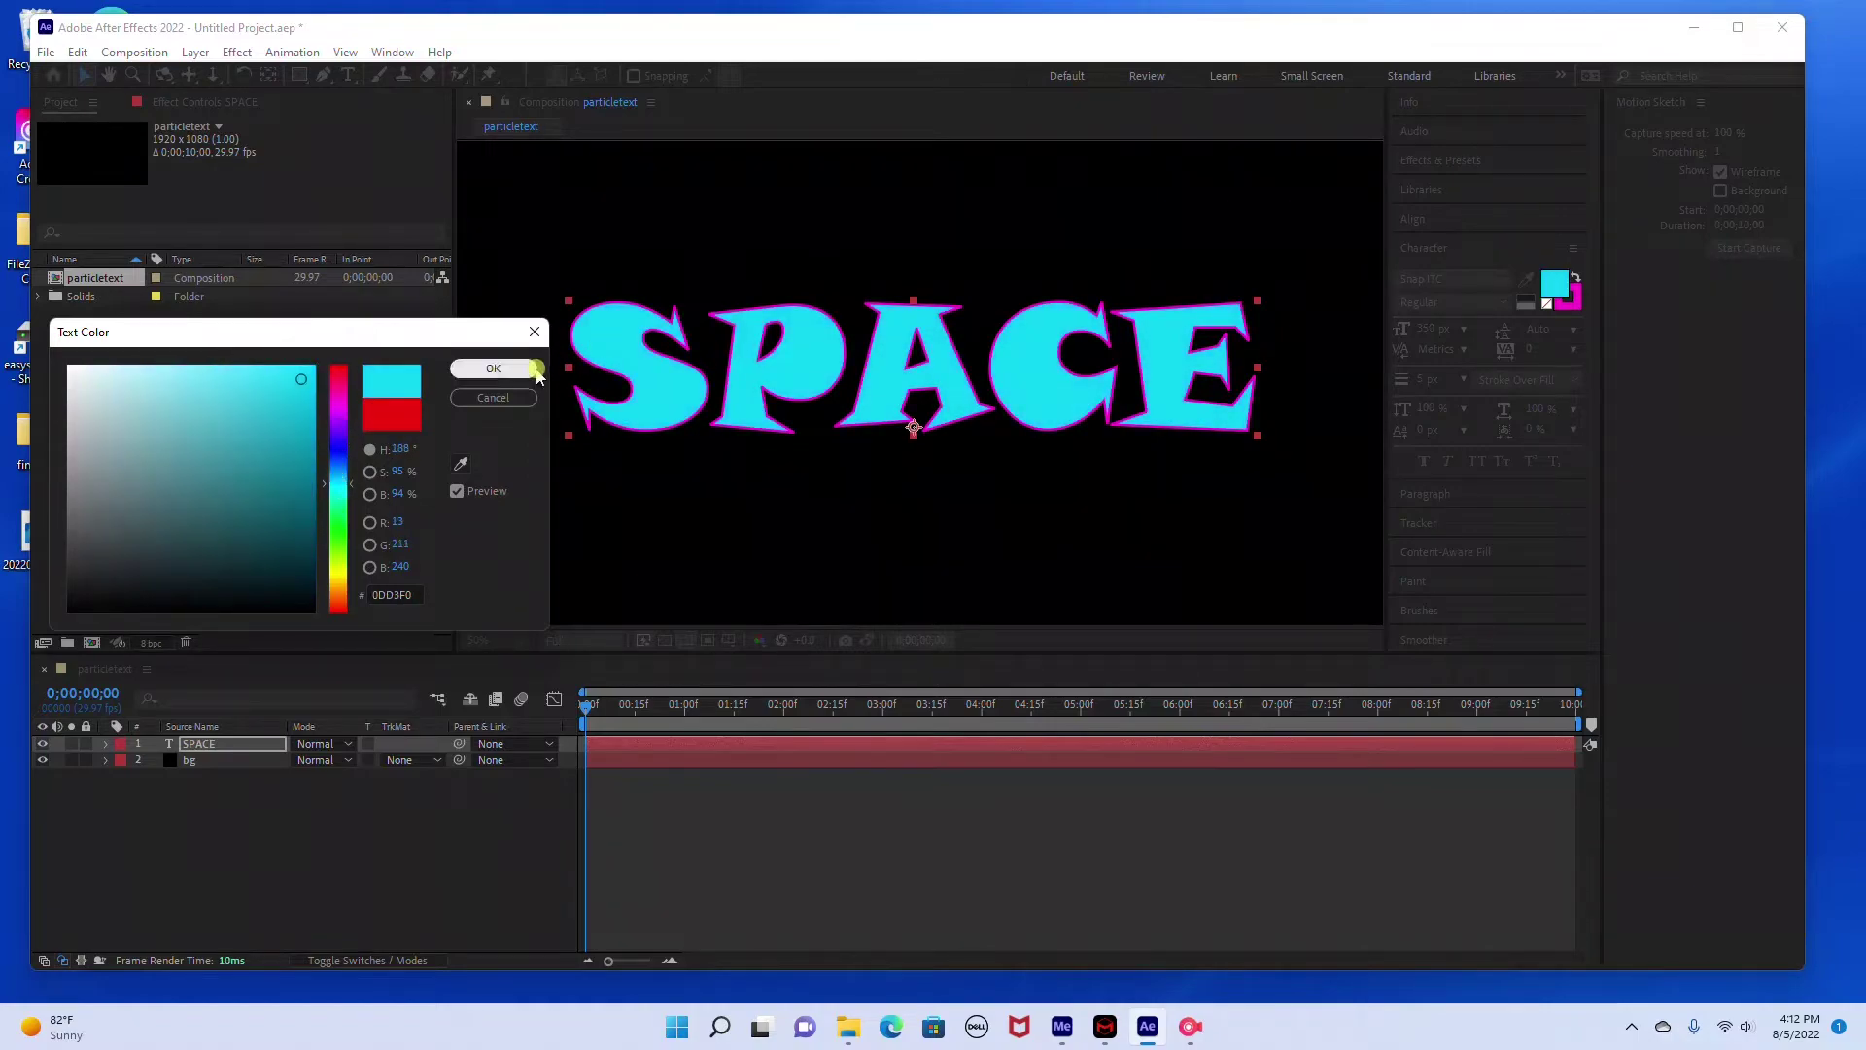
left_click(493, 368)
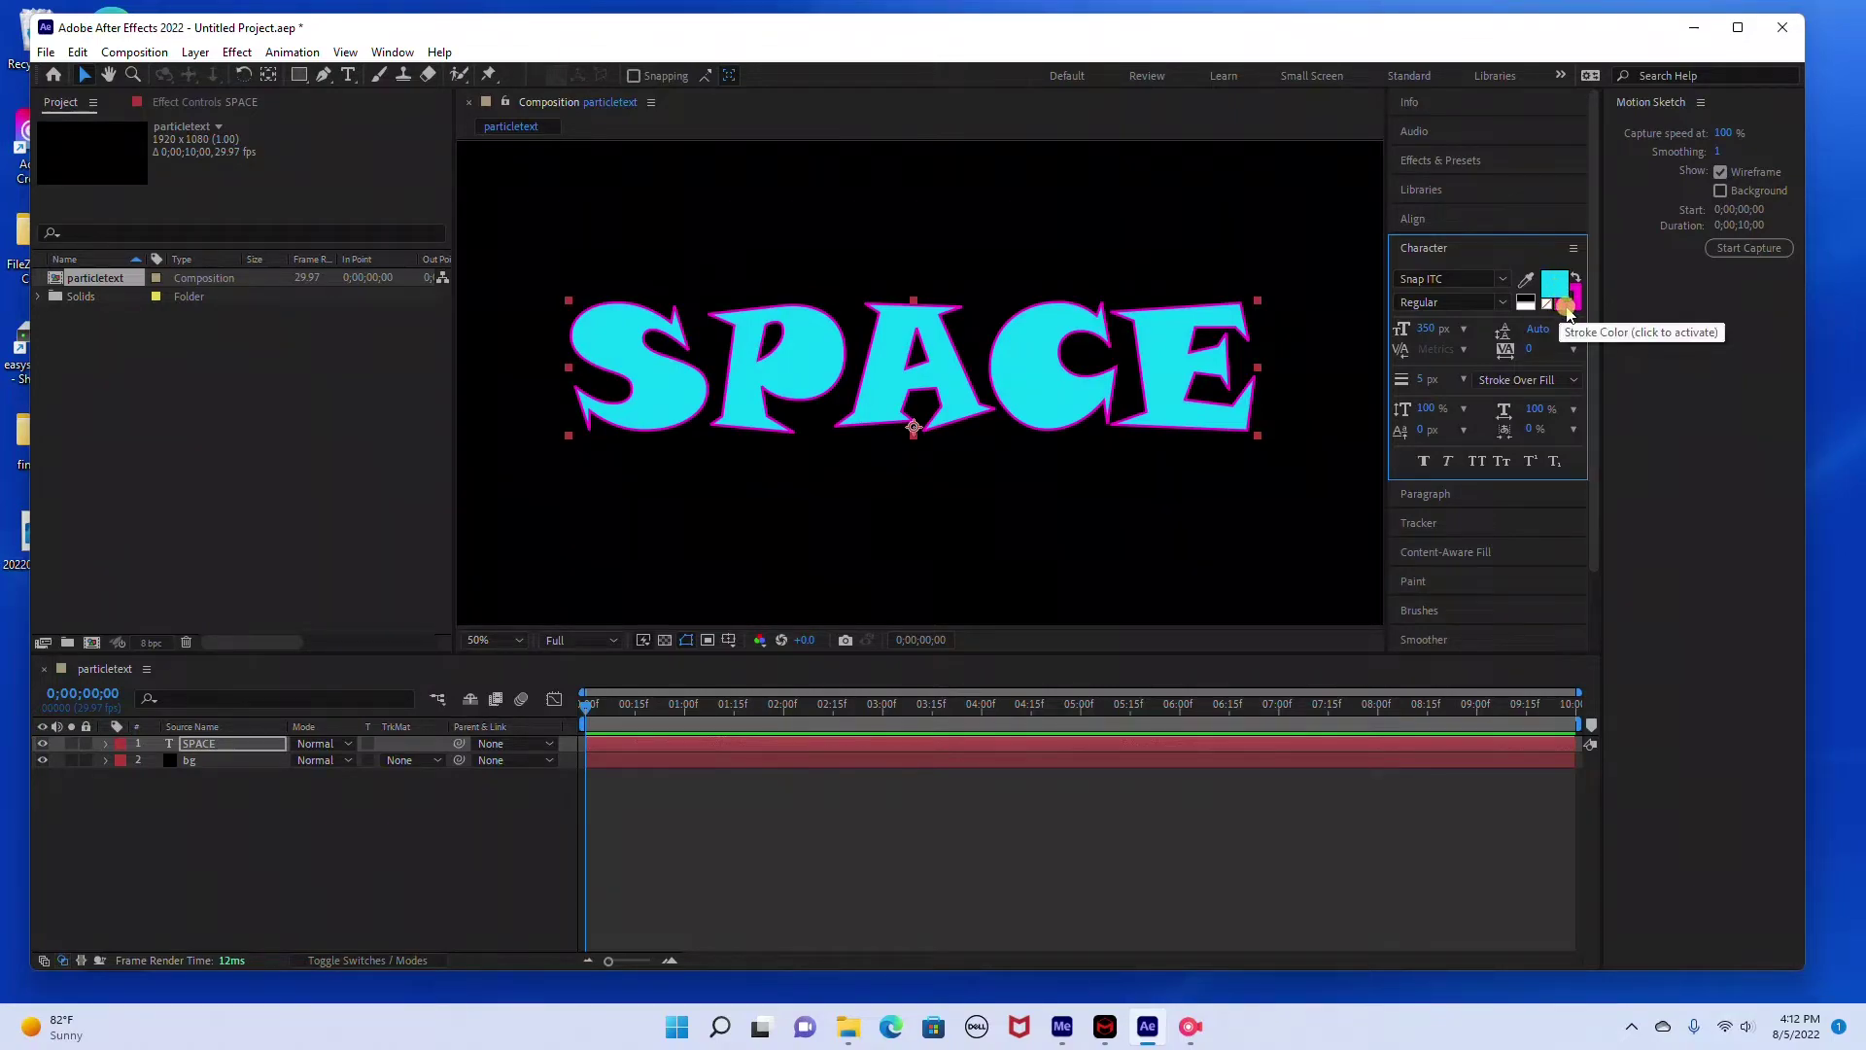
Make the magenta stroke active and set its width to 10 px
left_click(1566, 309)
left_click(1421, 382)
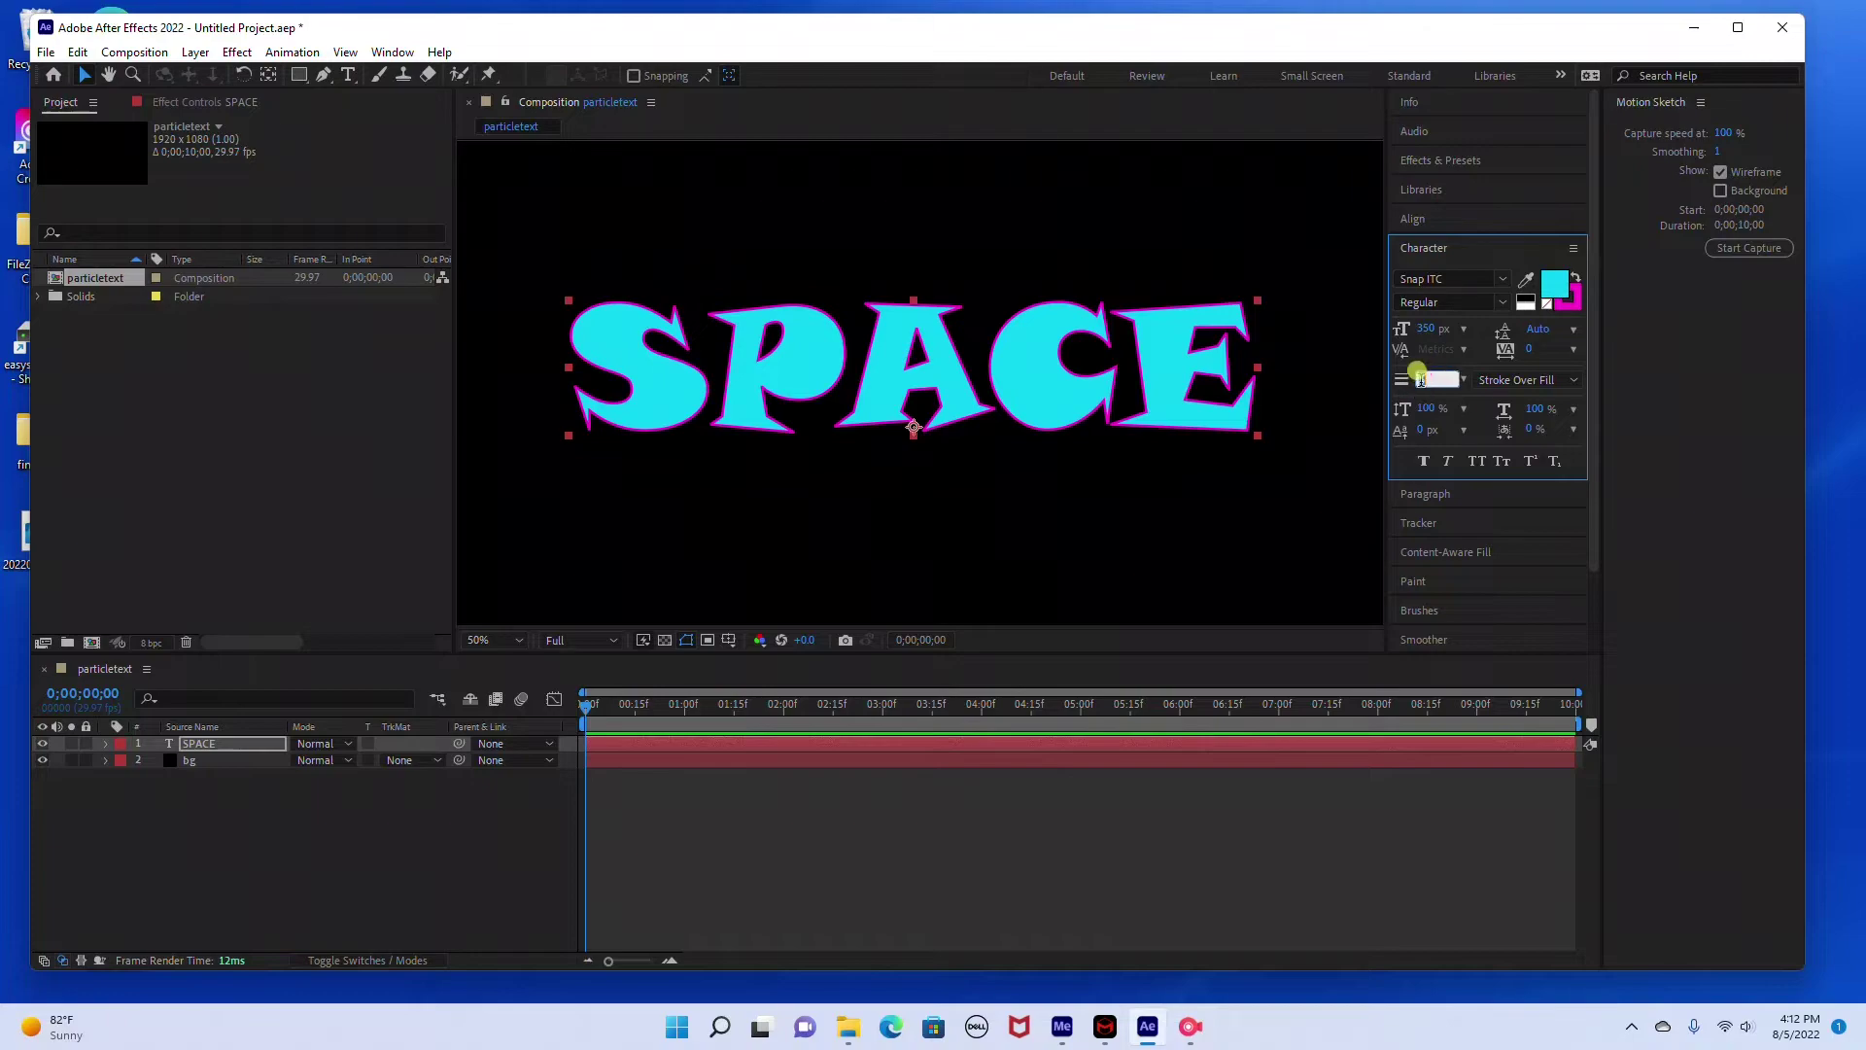
type("7")
key("Return")
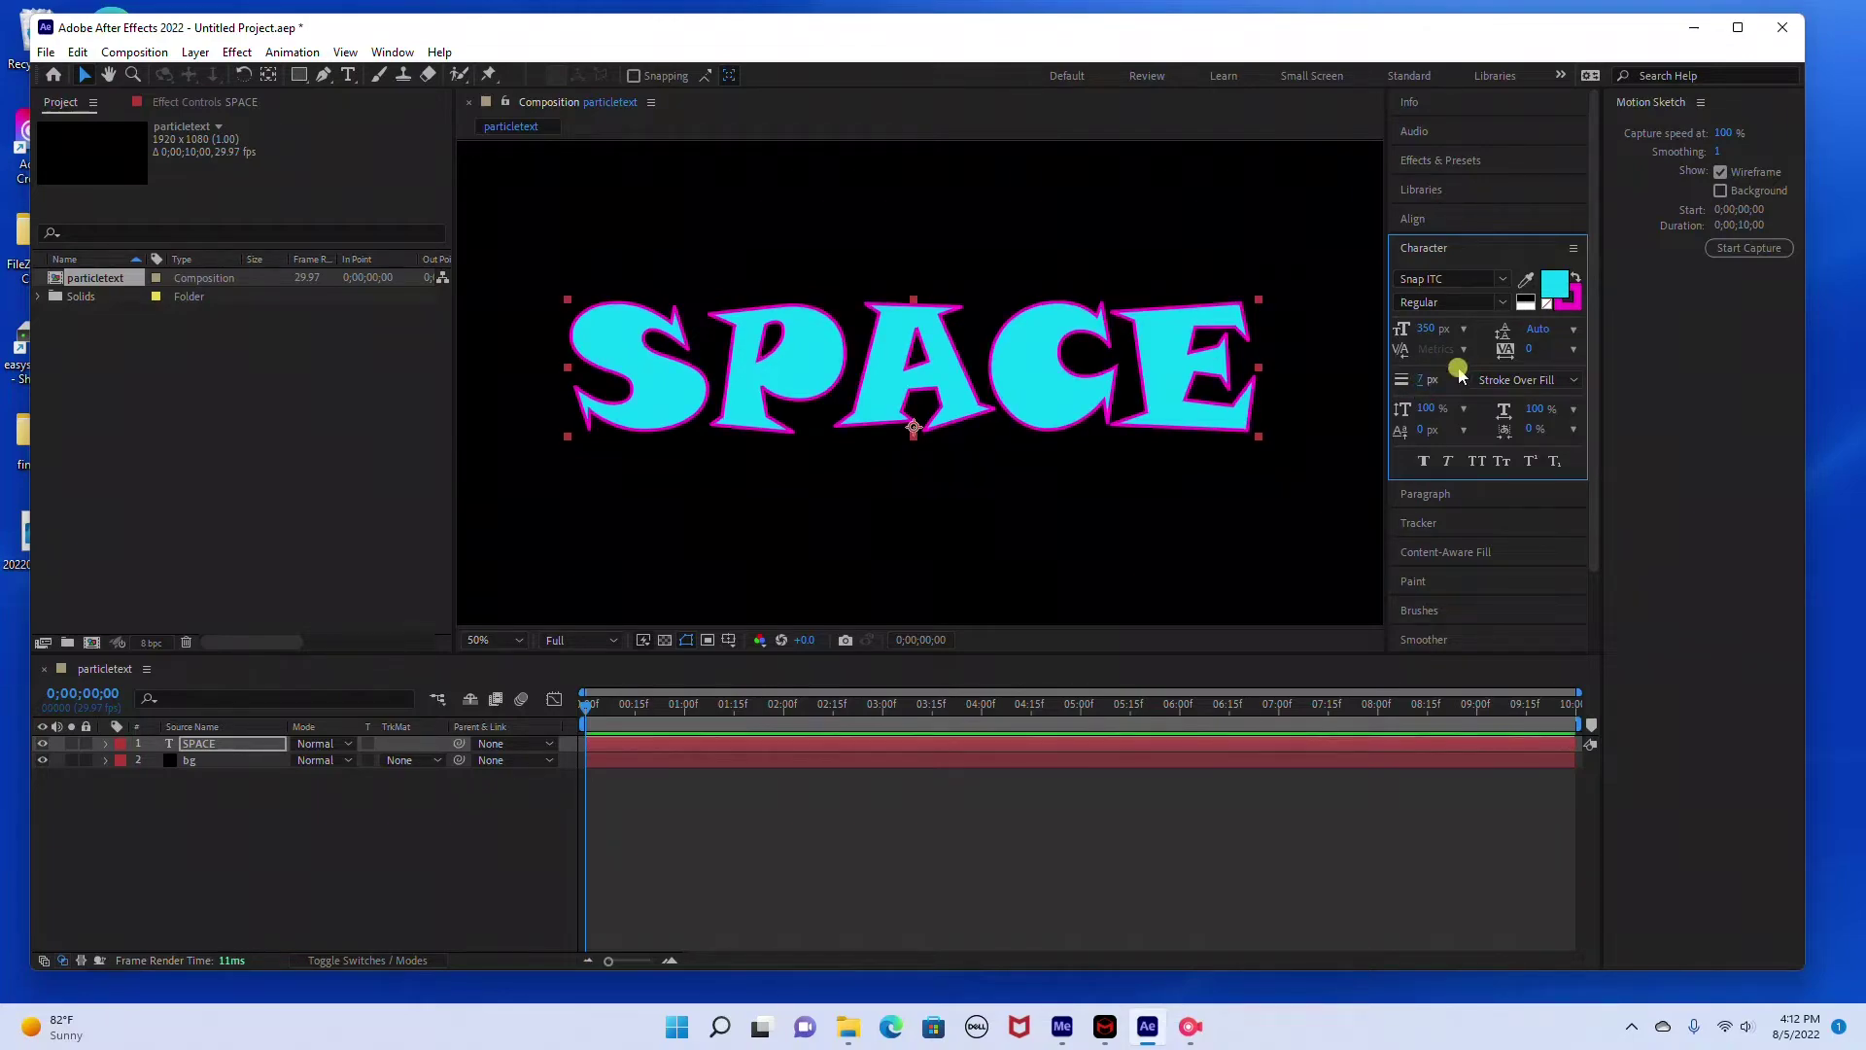
left_click(1422, 382)
type("10")
key("Return")
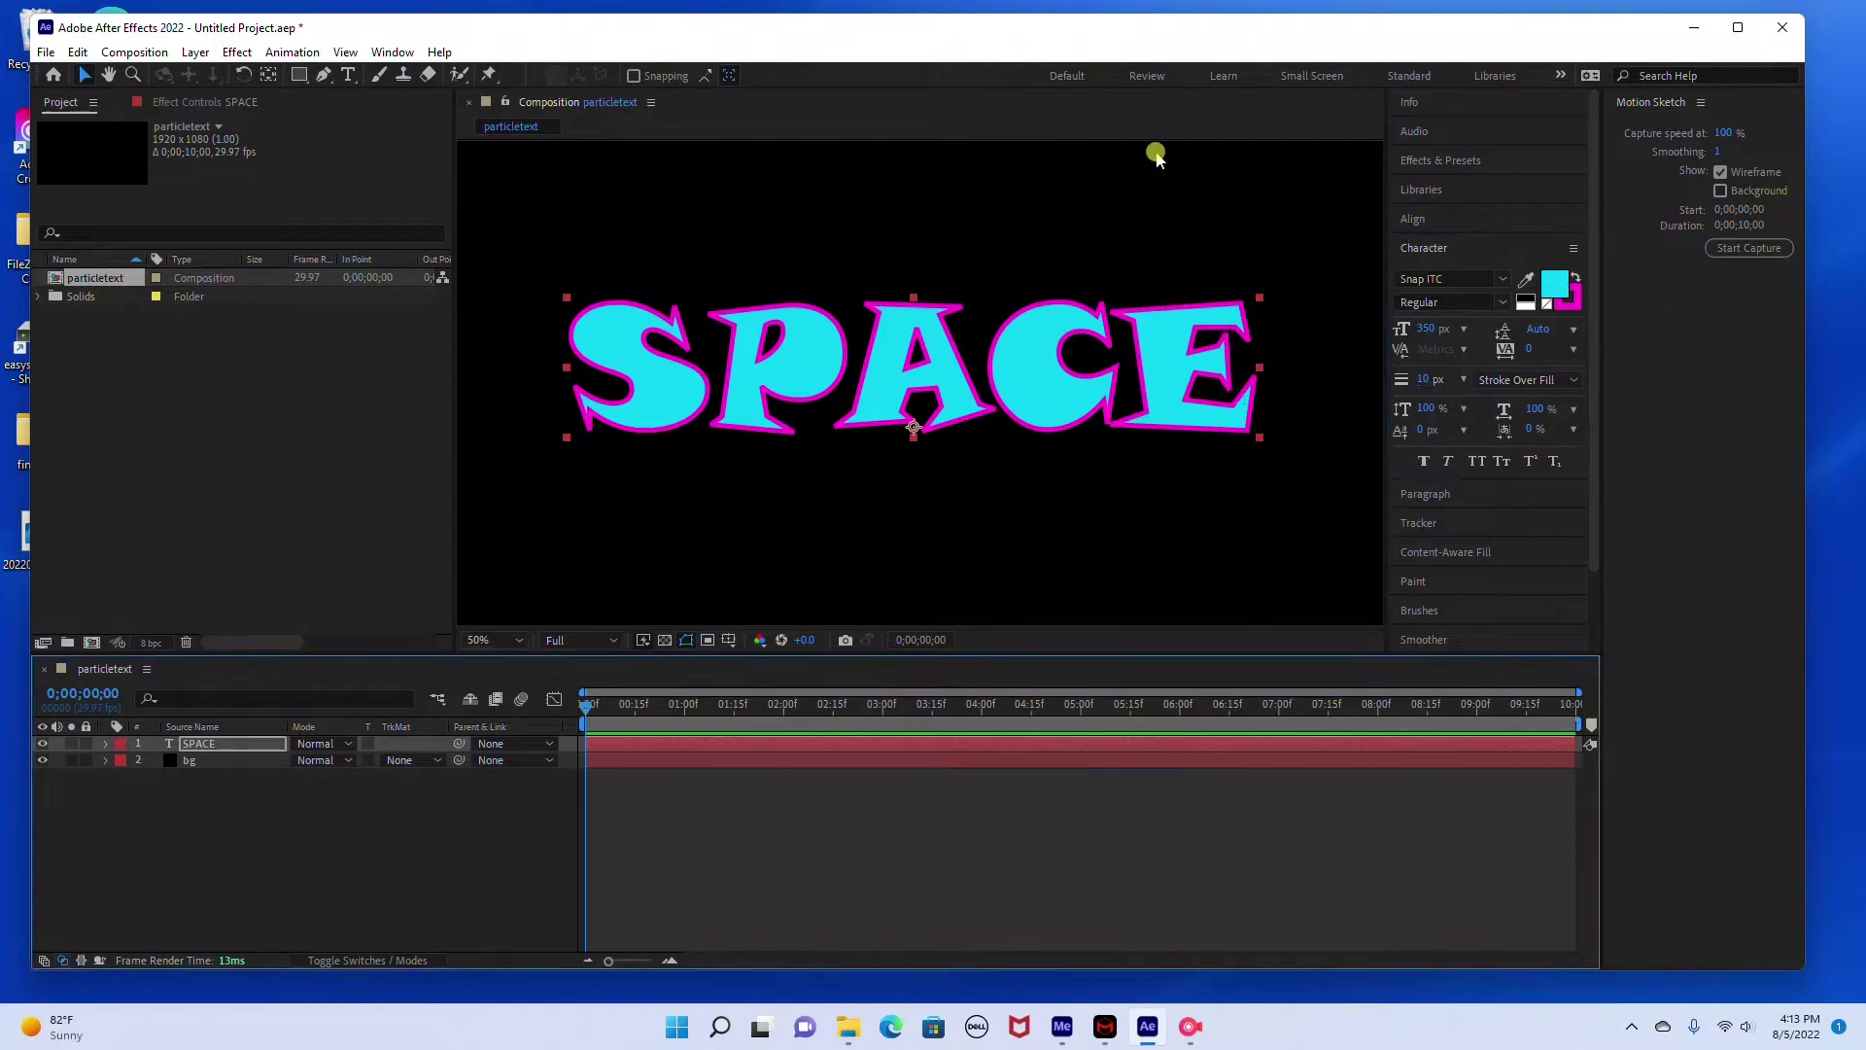
Search Effects & Presets for 'cc ball action' and apply CC Ball Action to the SPACE layer
left_click(1422, 161)
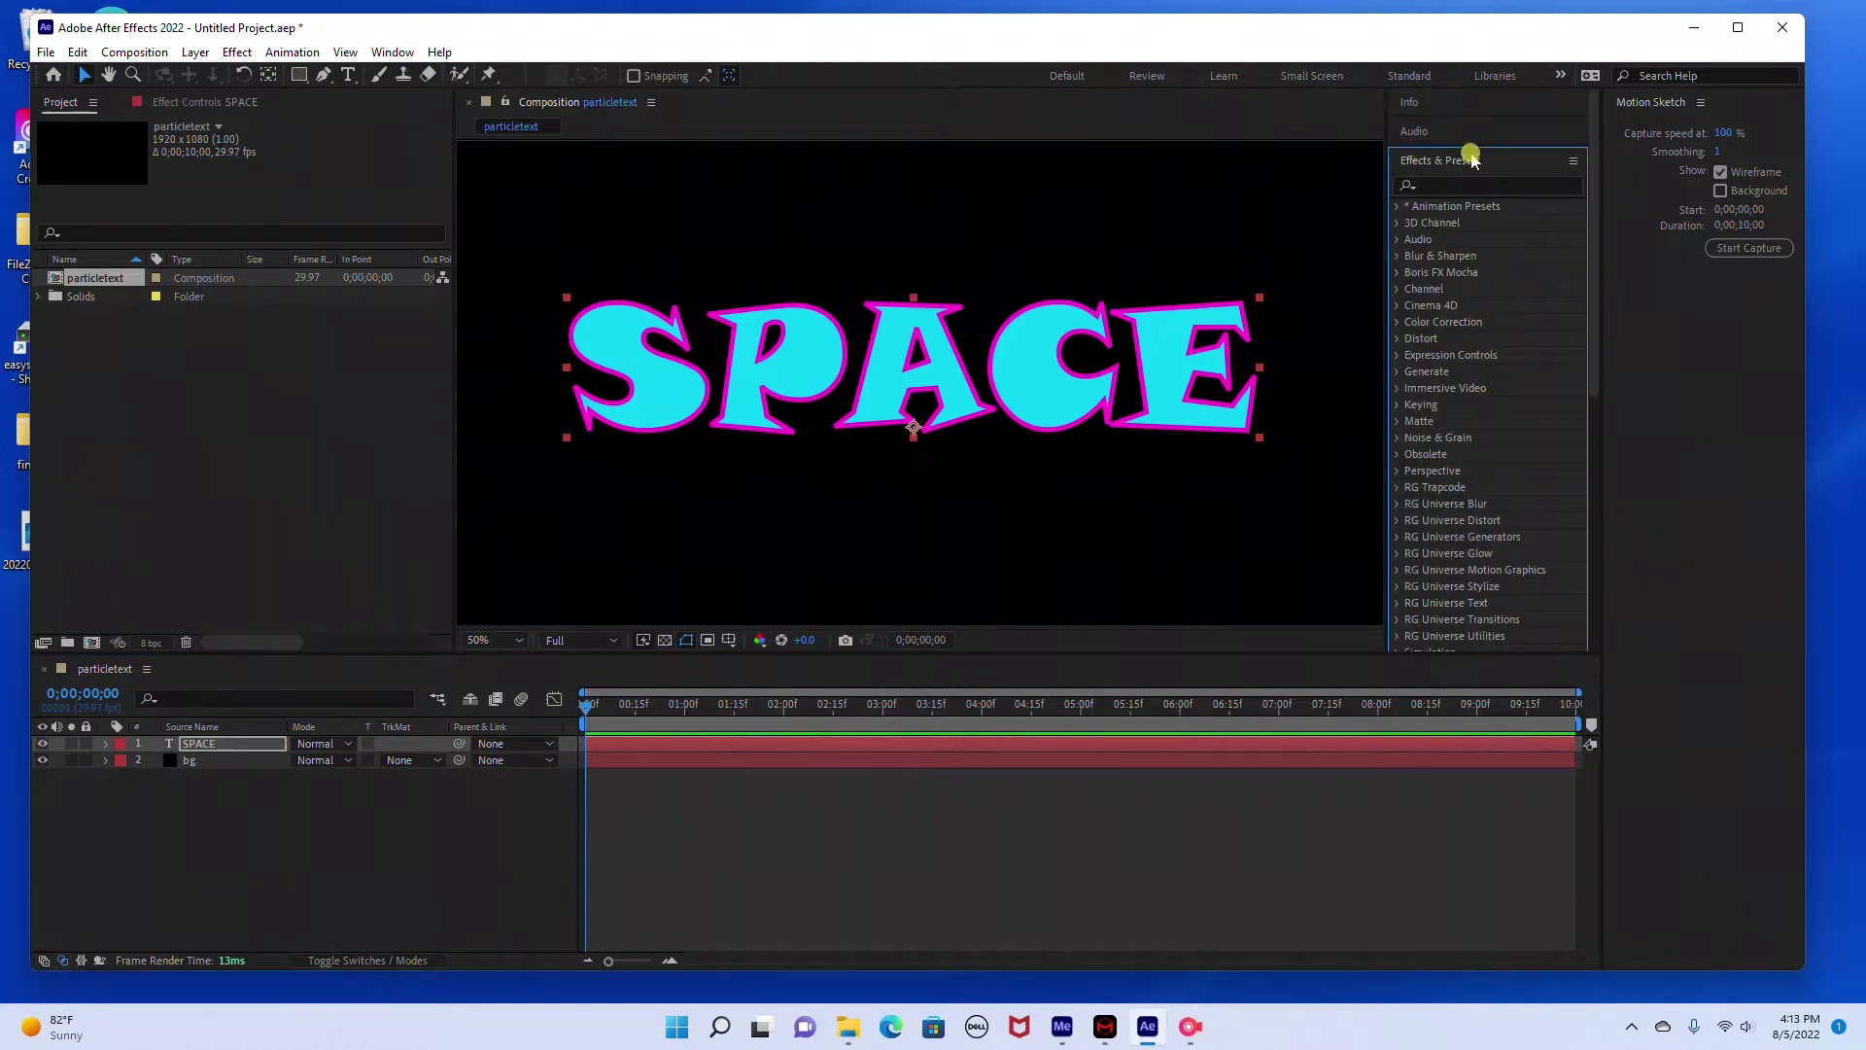
left_click(393, 51)
left_click(389, 53)
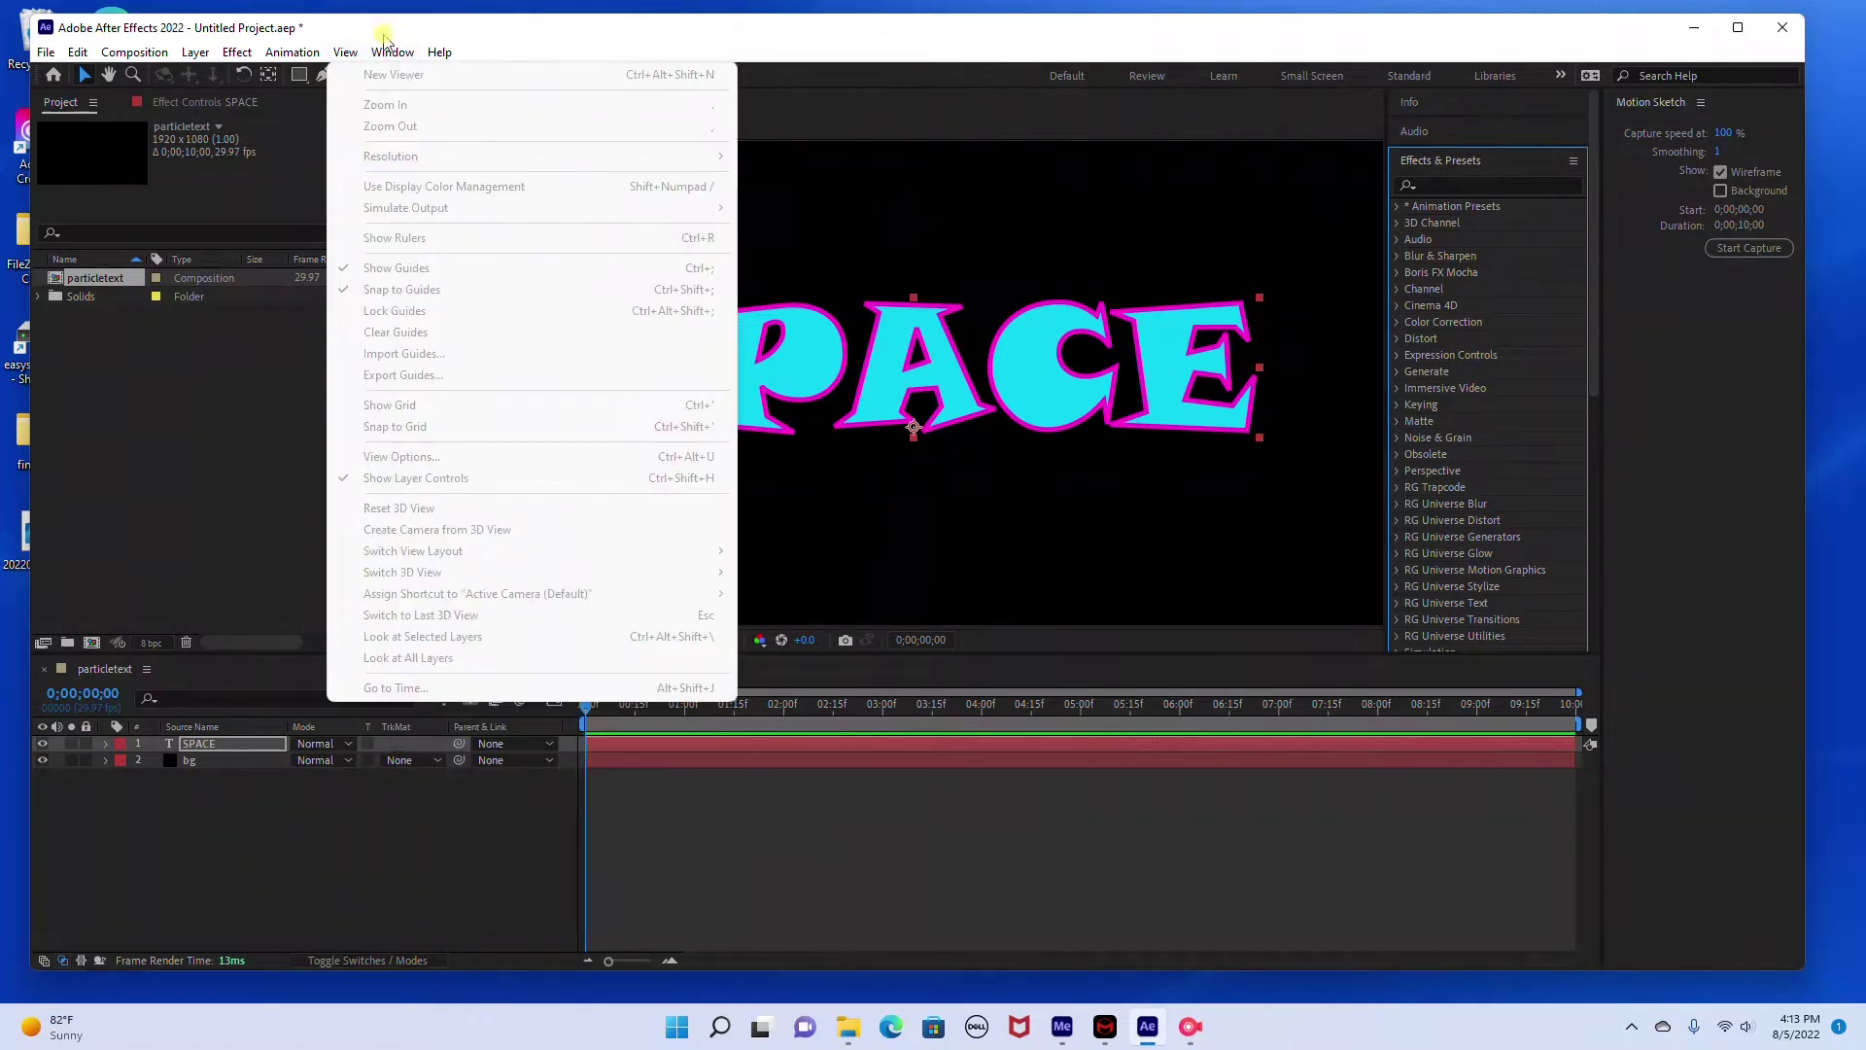
left_click(1453, 184)
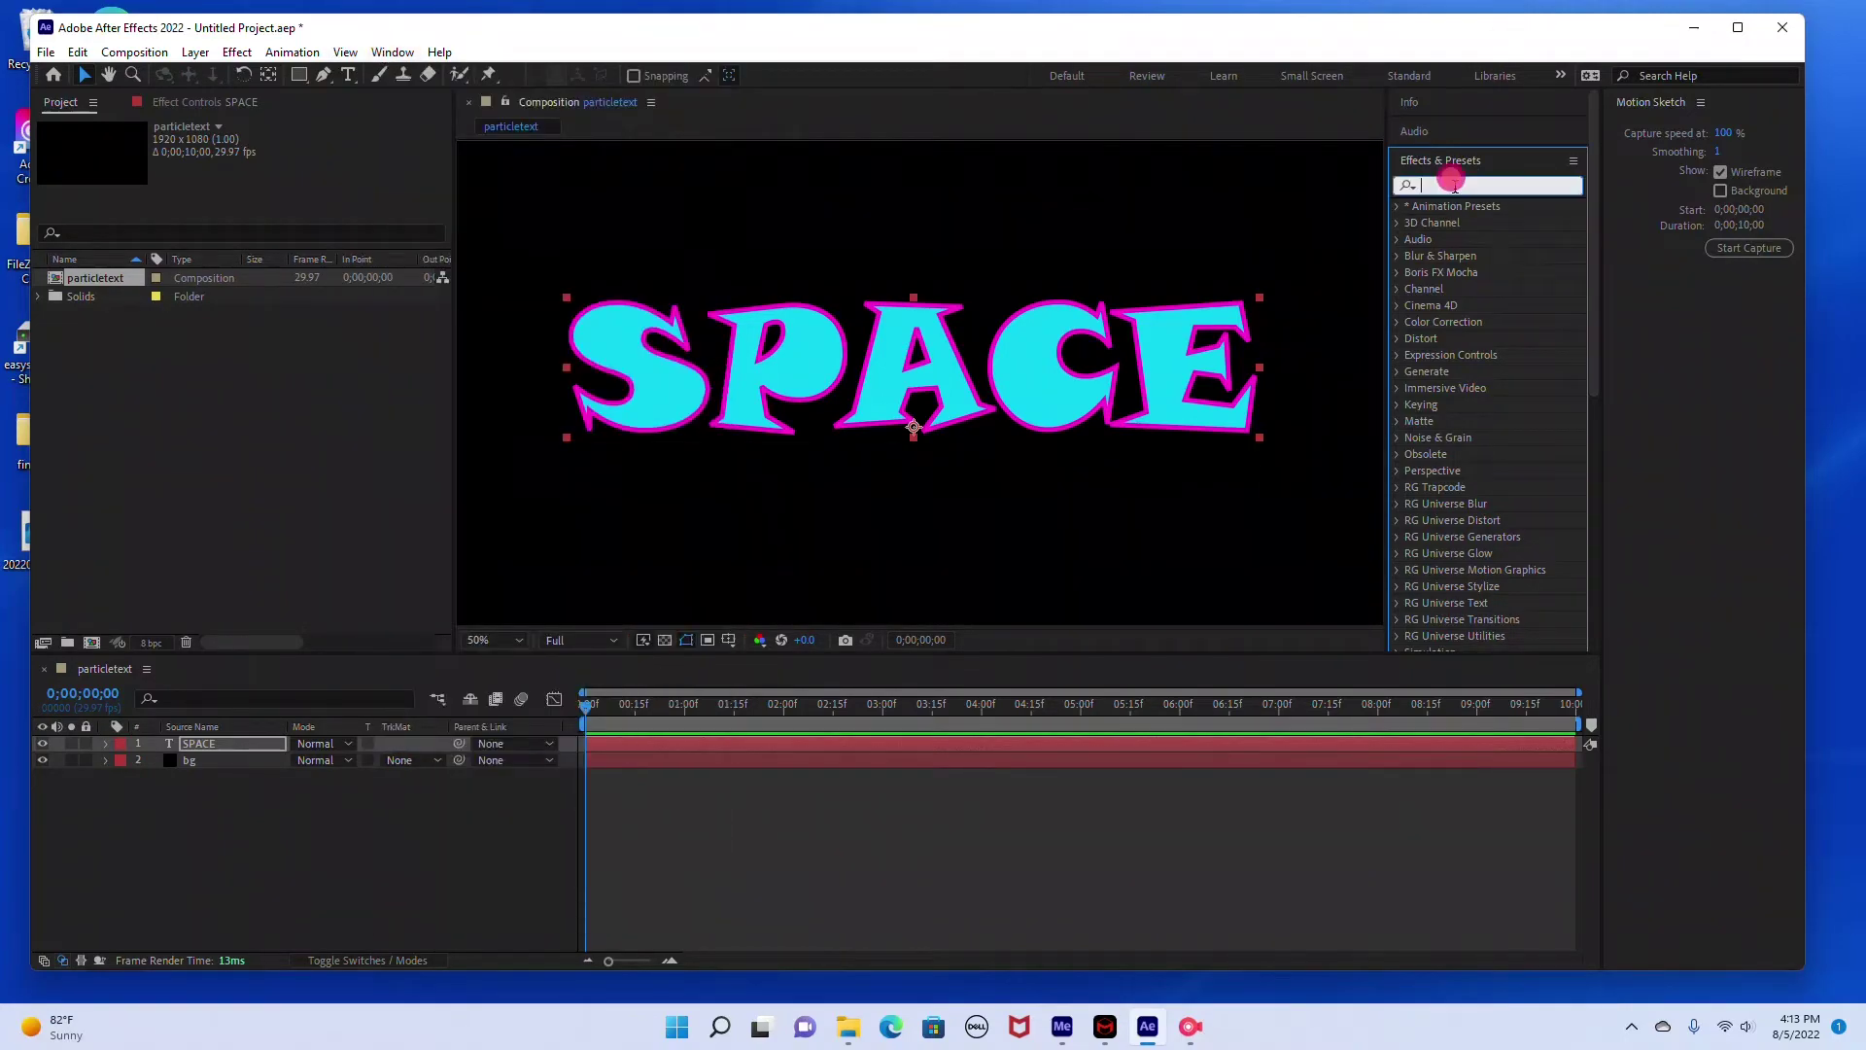
type("cc ball action")
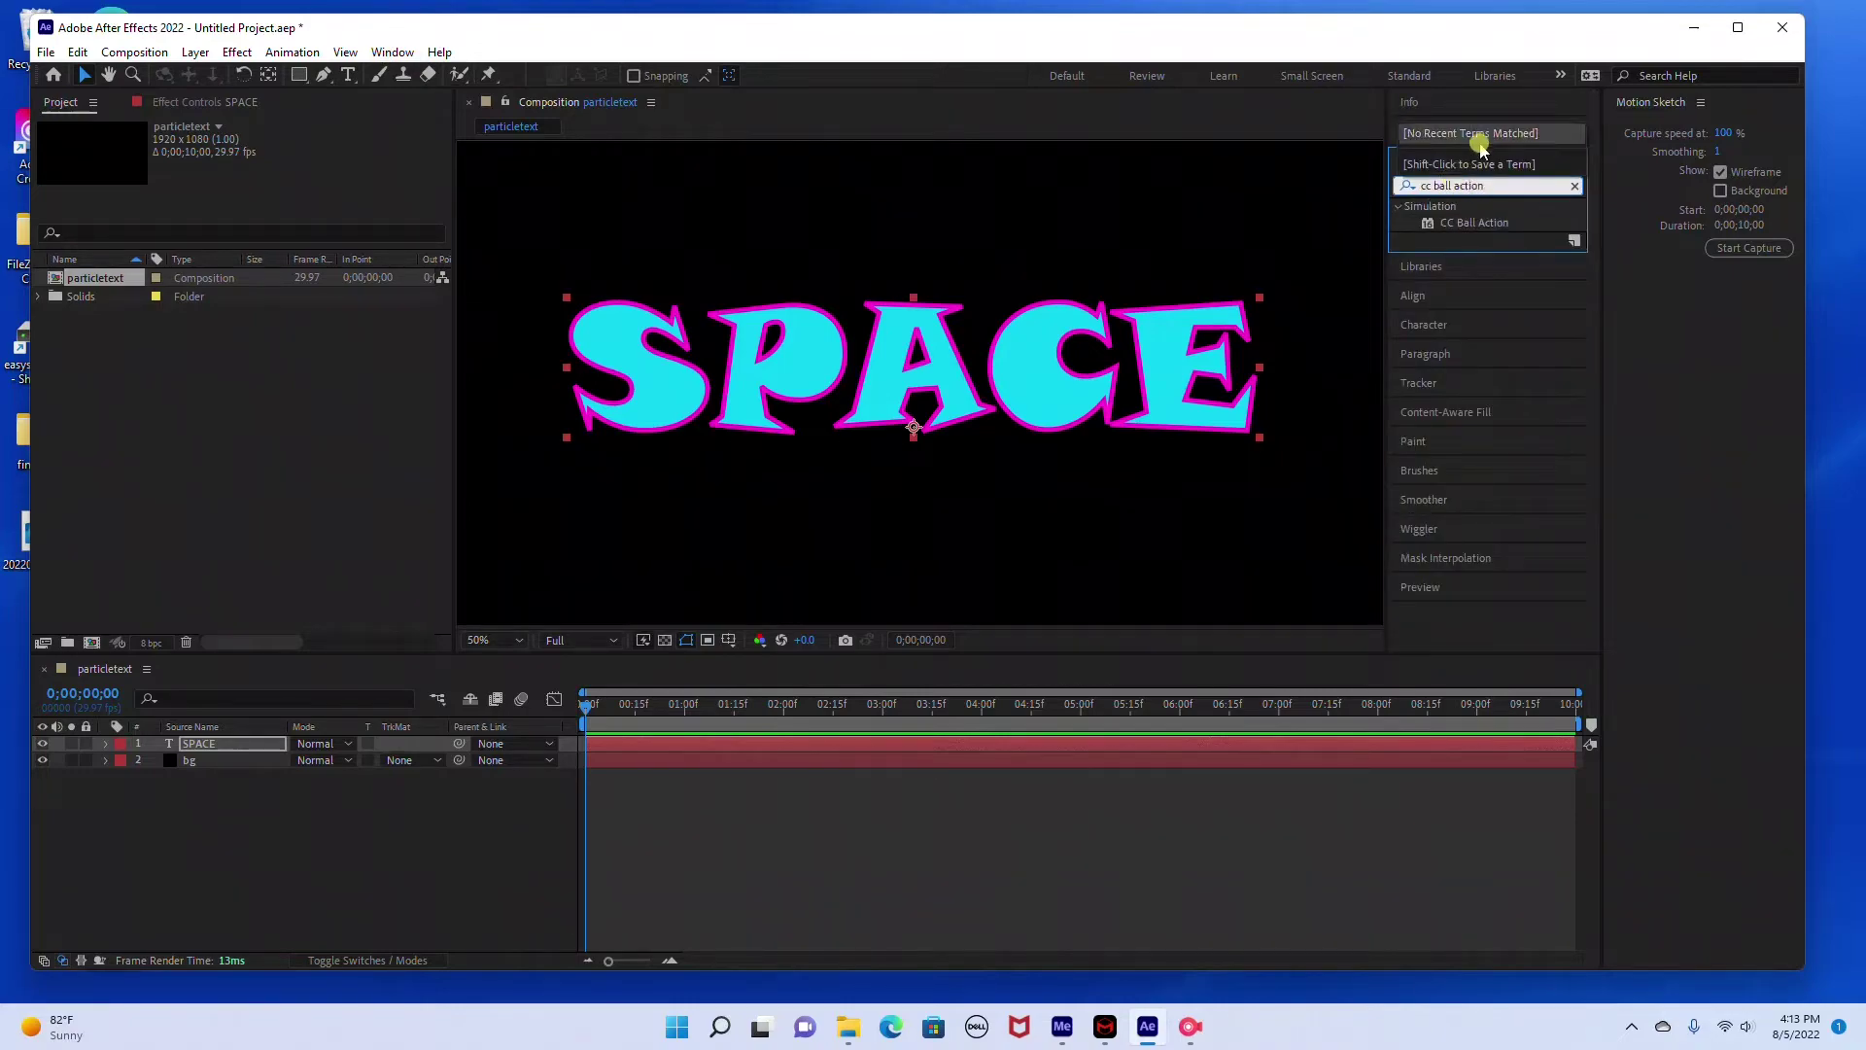
left_click(1475, 223)
left_click_drag(1475, 223, 248, 743)
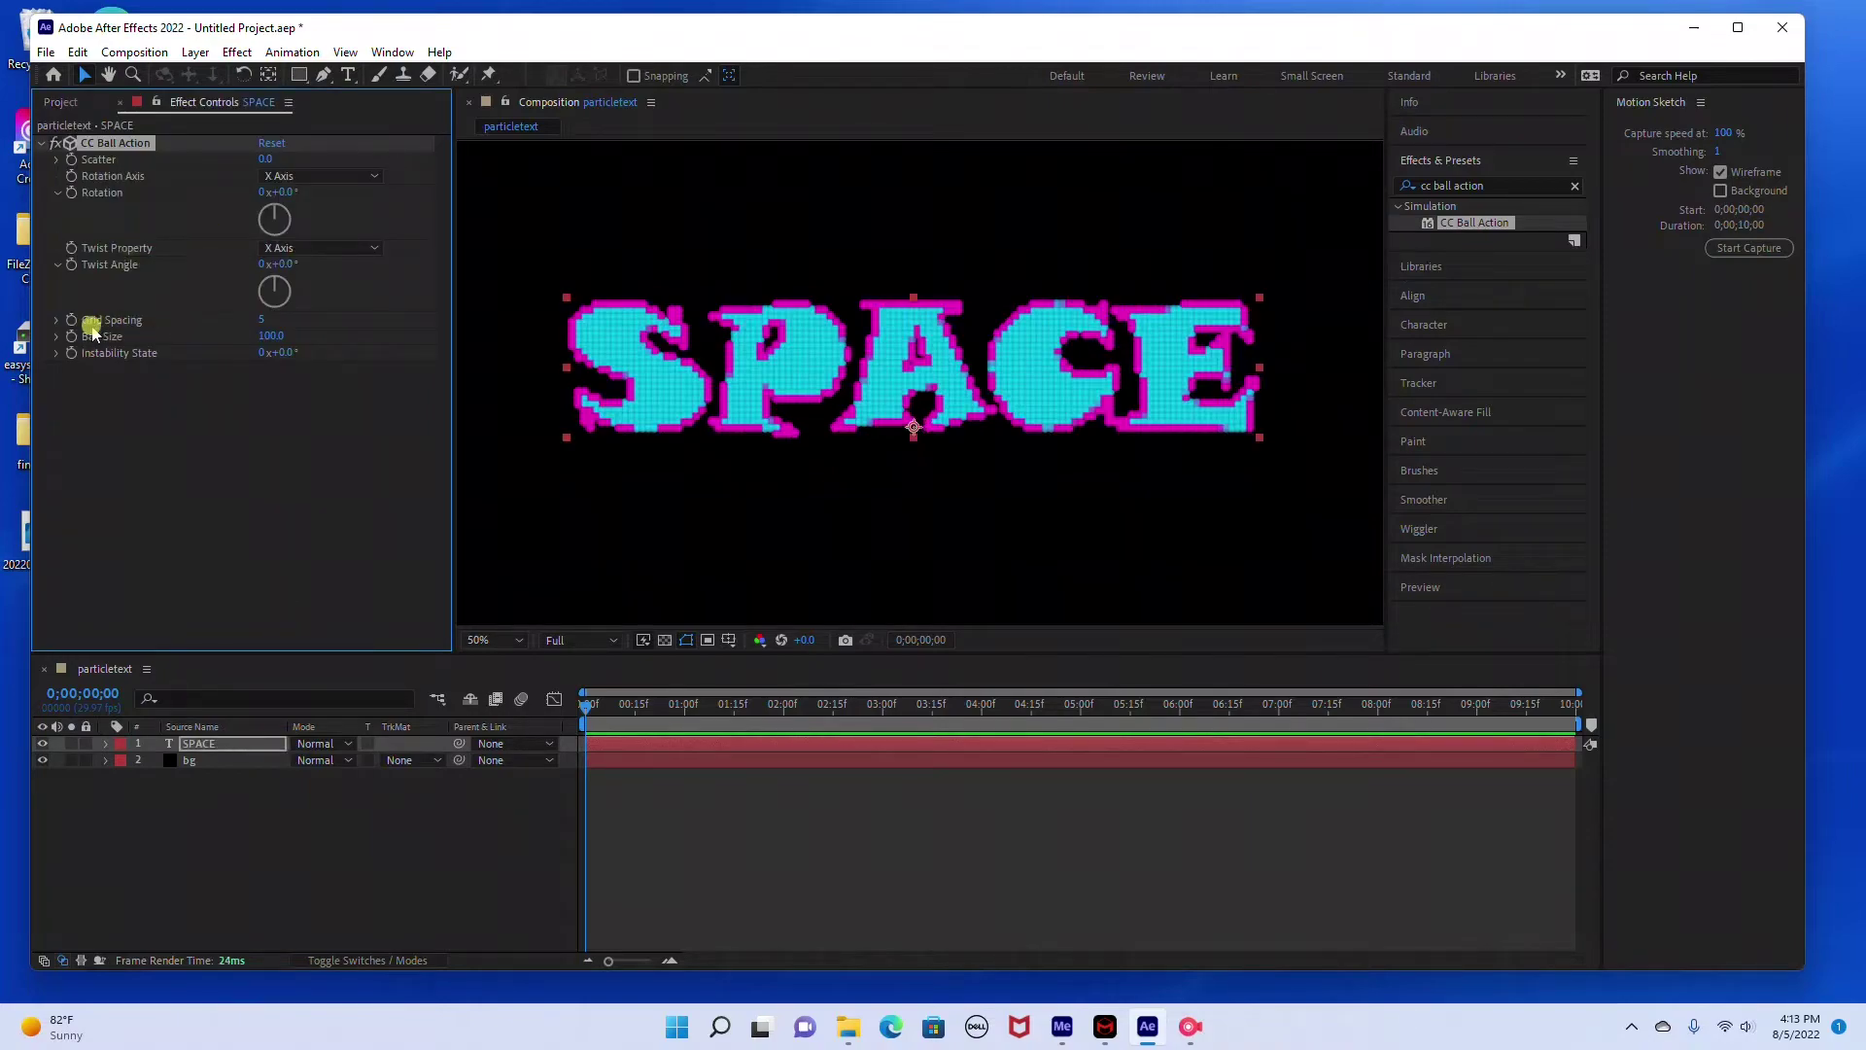
Set CC Ball Action's Grid Spacing to 0 and clear the effects search
left_click(260, 320)
type("0")
key("Return")
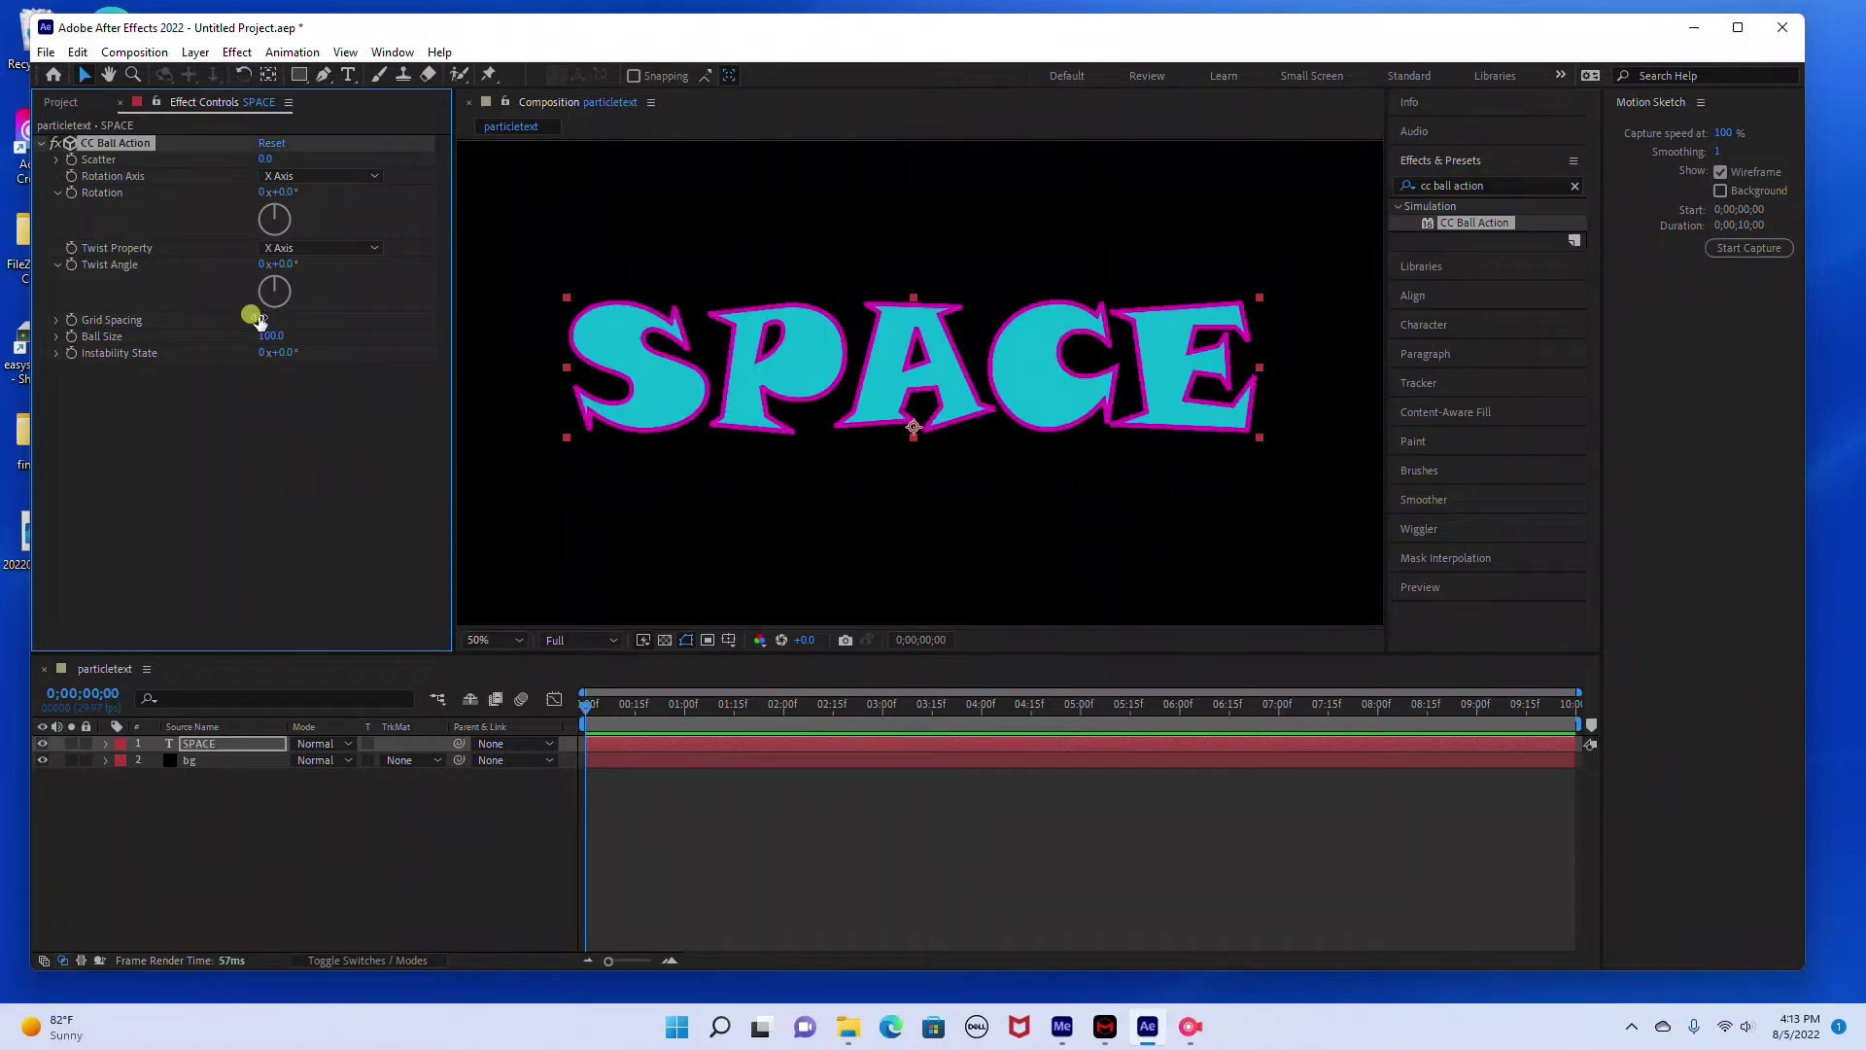
left_click(1472, 180)
key("BackSpace")
Apply the Glow effect found by searching 'glow' to SPACE, then select the bg layer
type("glow")
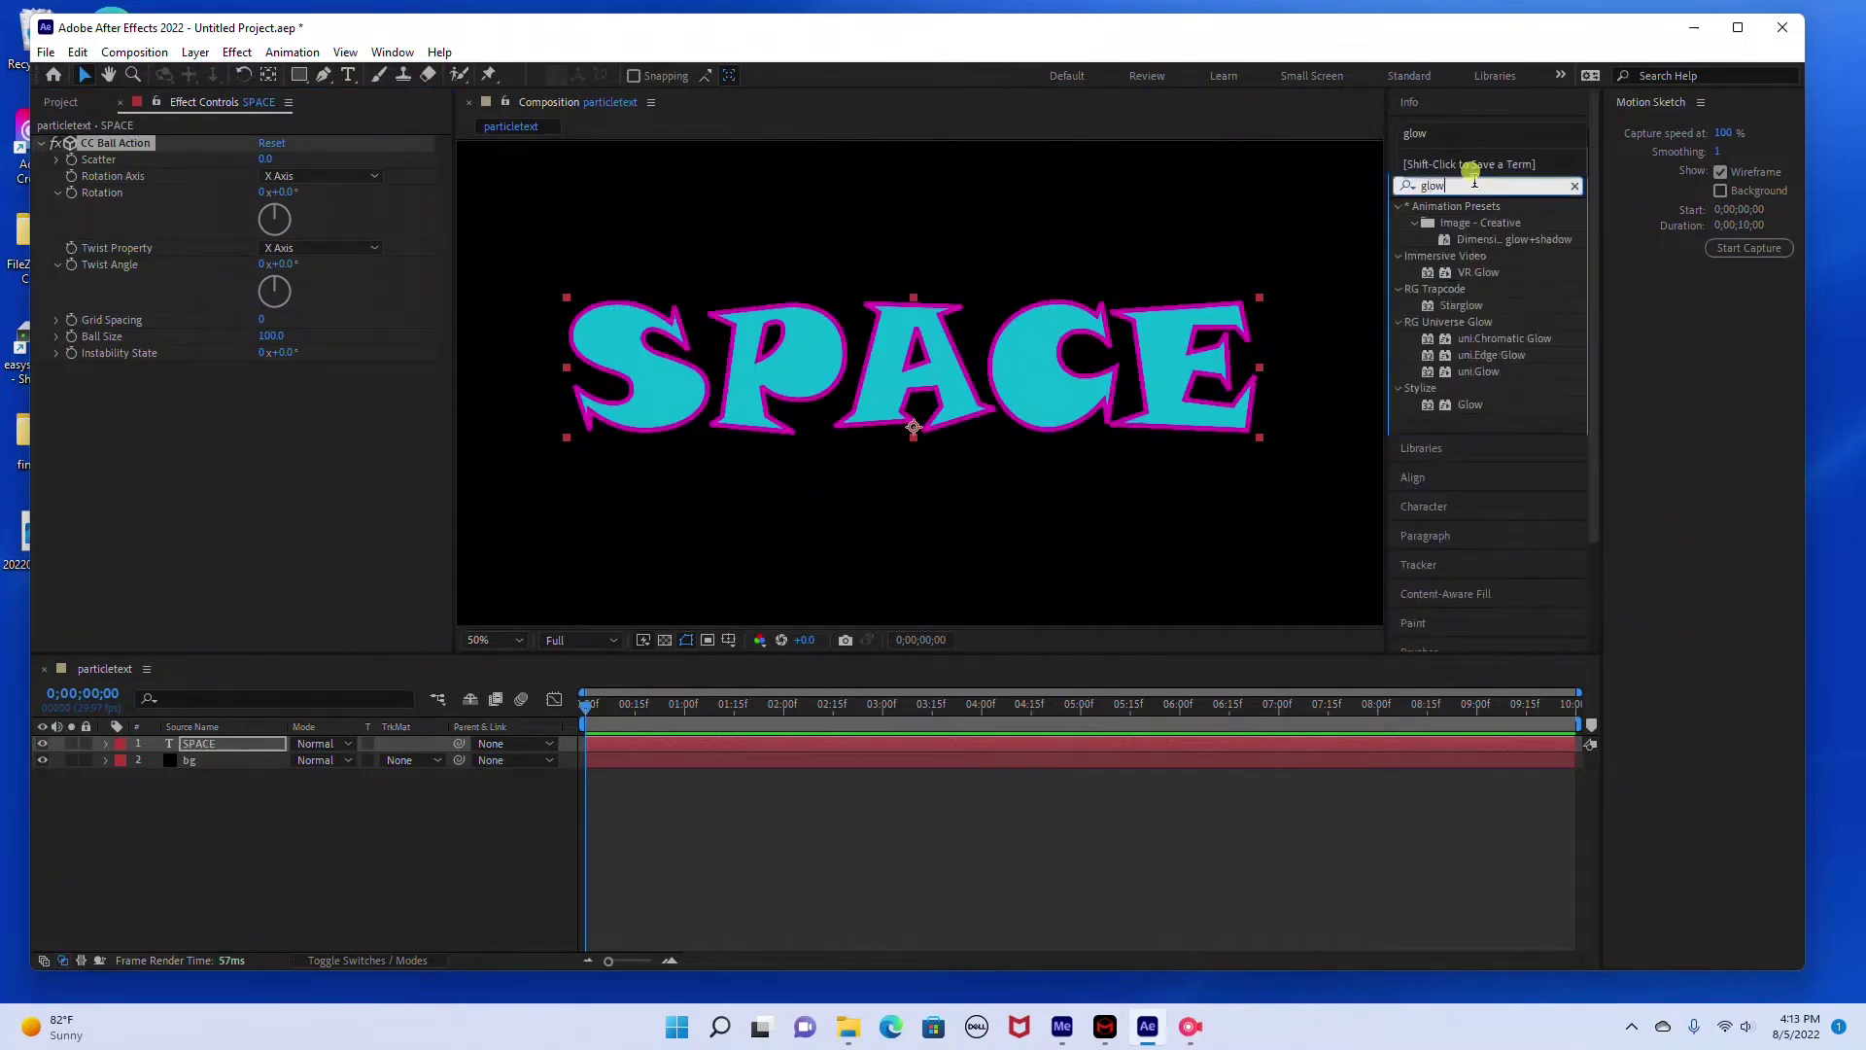
left_click_drag(1467, 404, 224, 748)
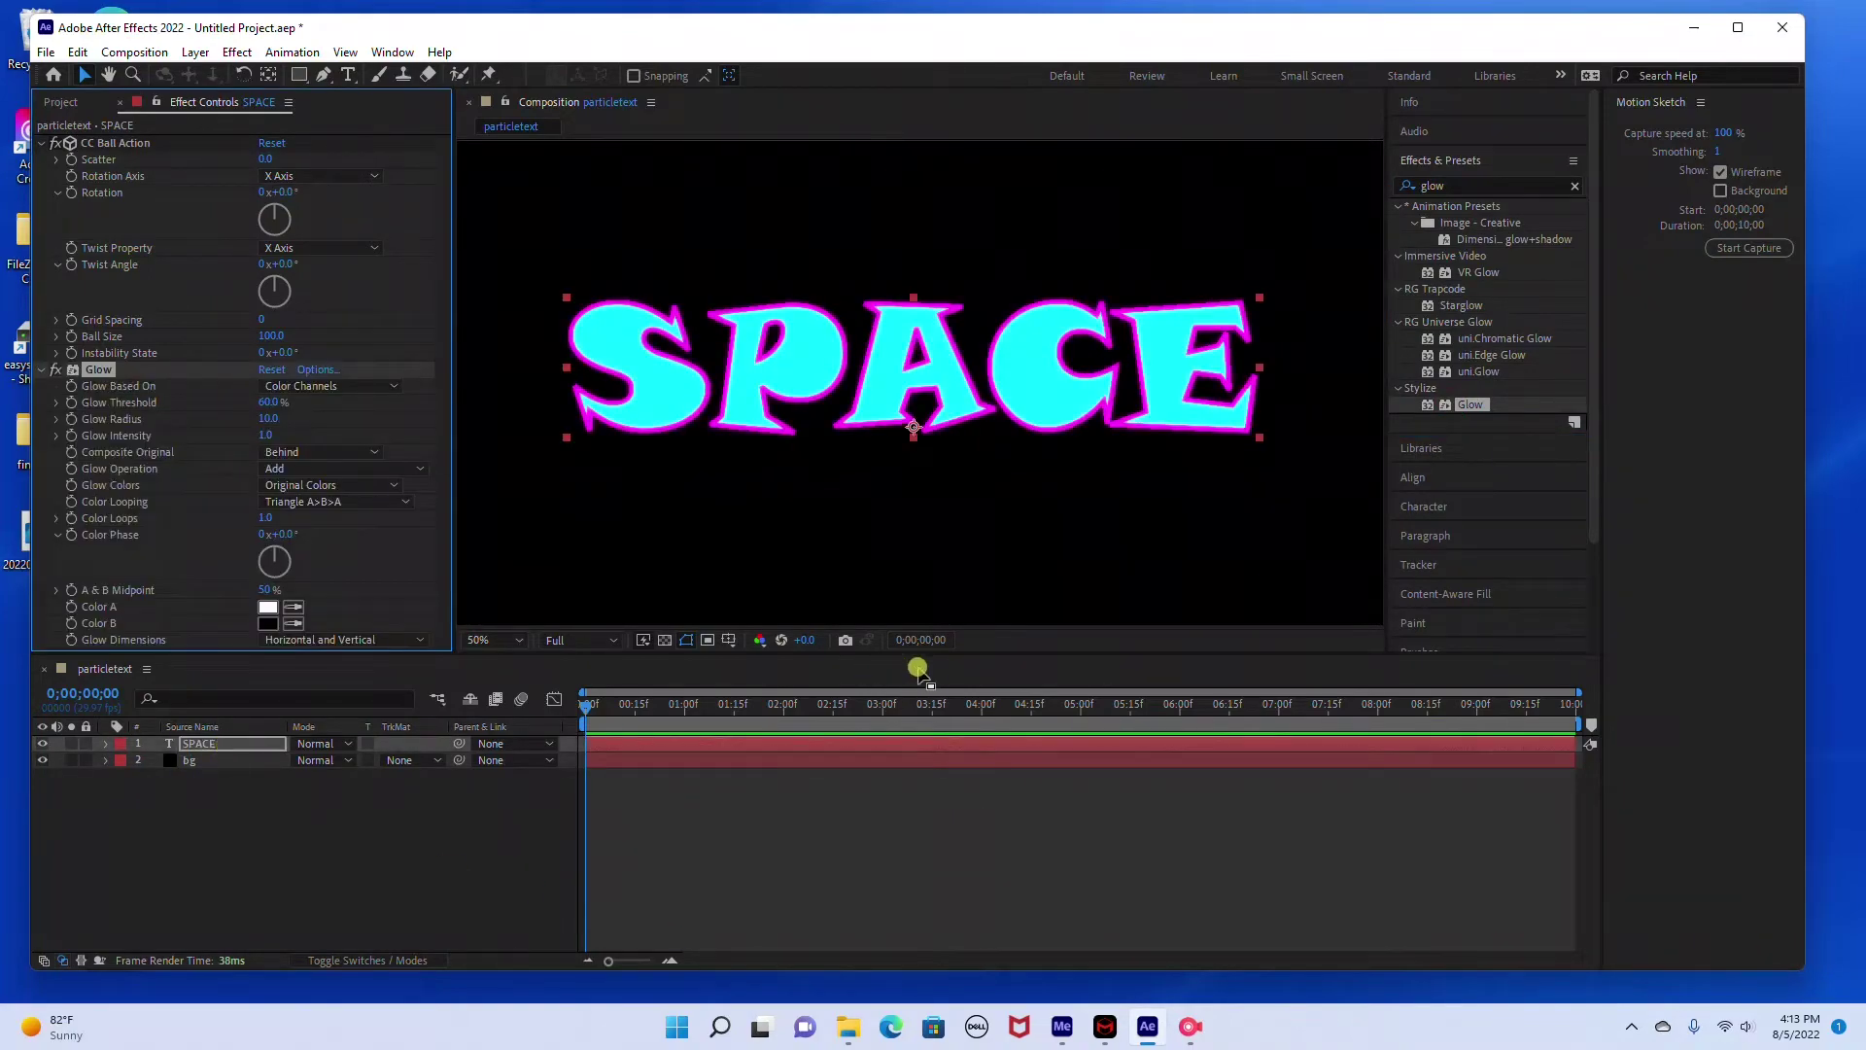
left_click(218, 771)
left_click(190, 760)
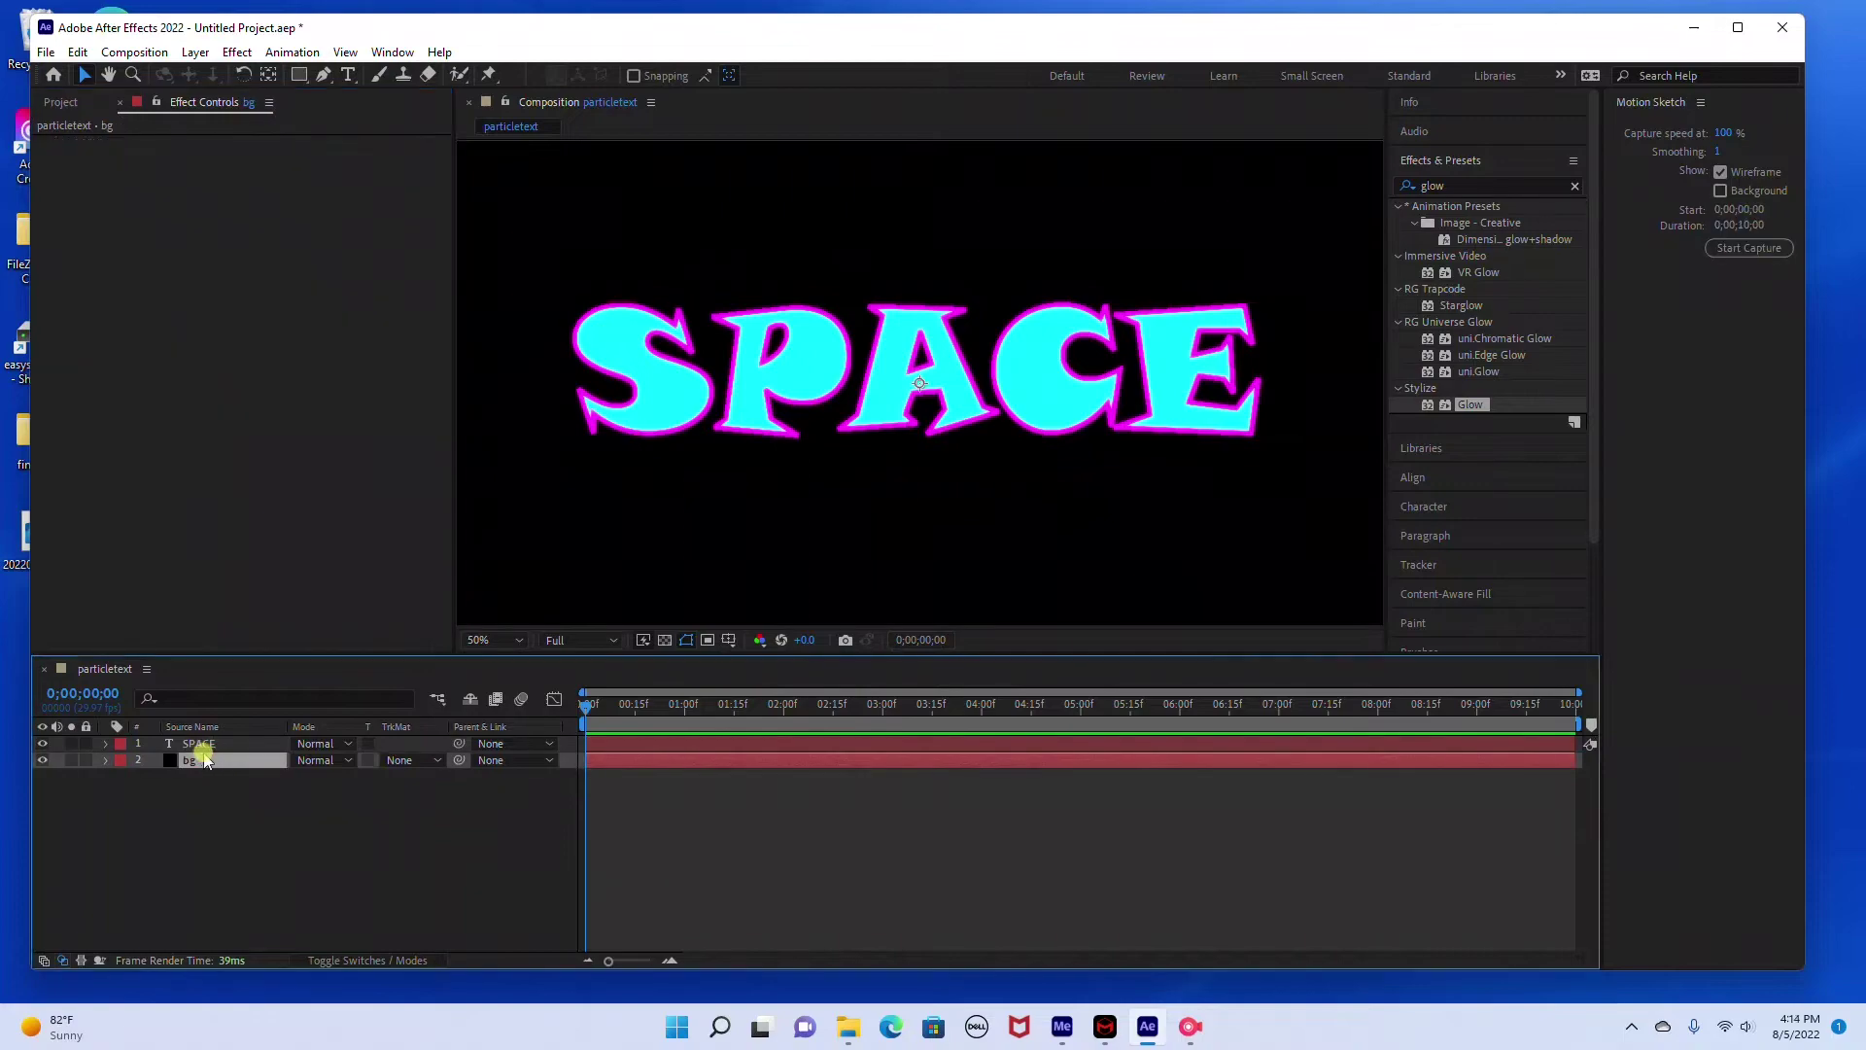
left_click(251, 54)
Add Gradient Ramp to the bg layer with its end colour set to blue #1800FF
mouse_move(335, 342)
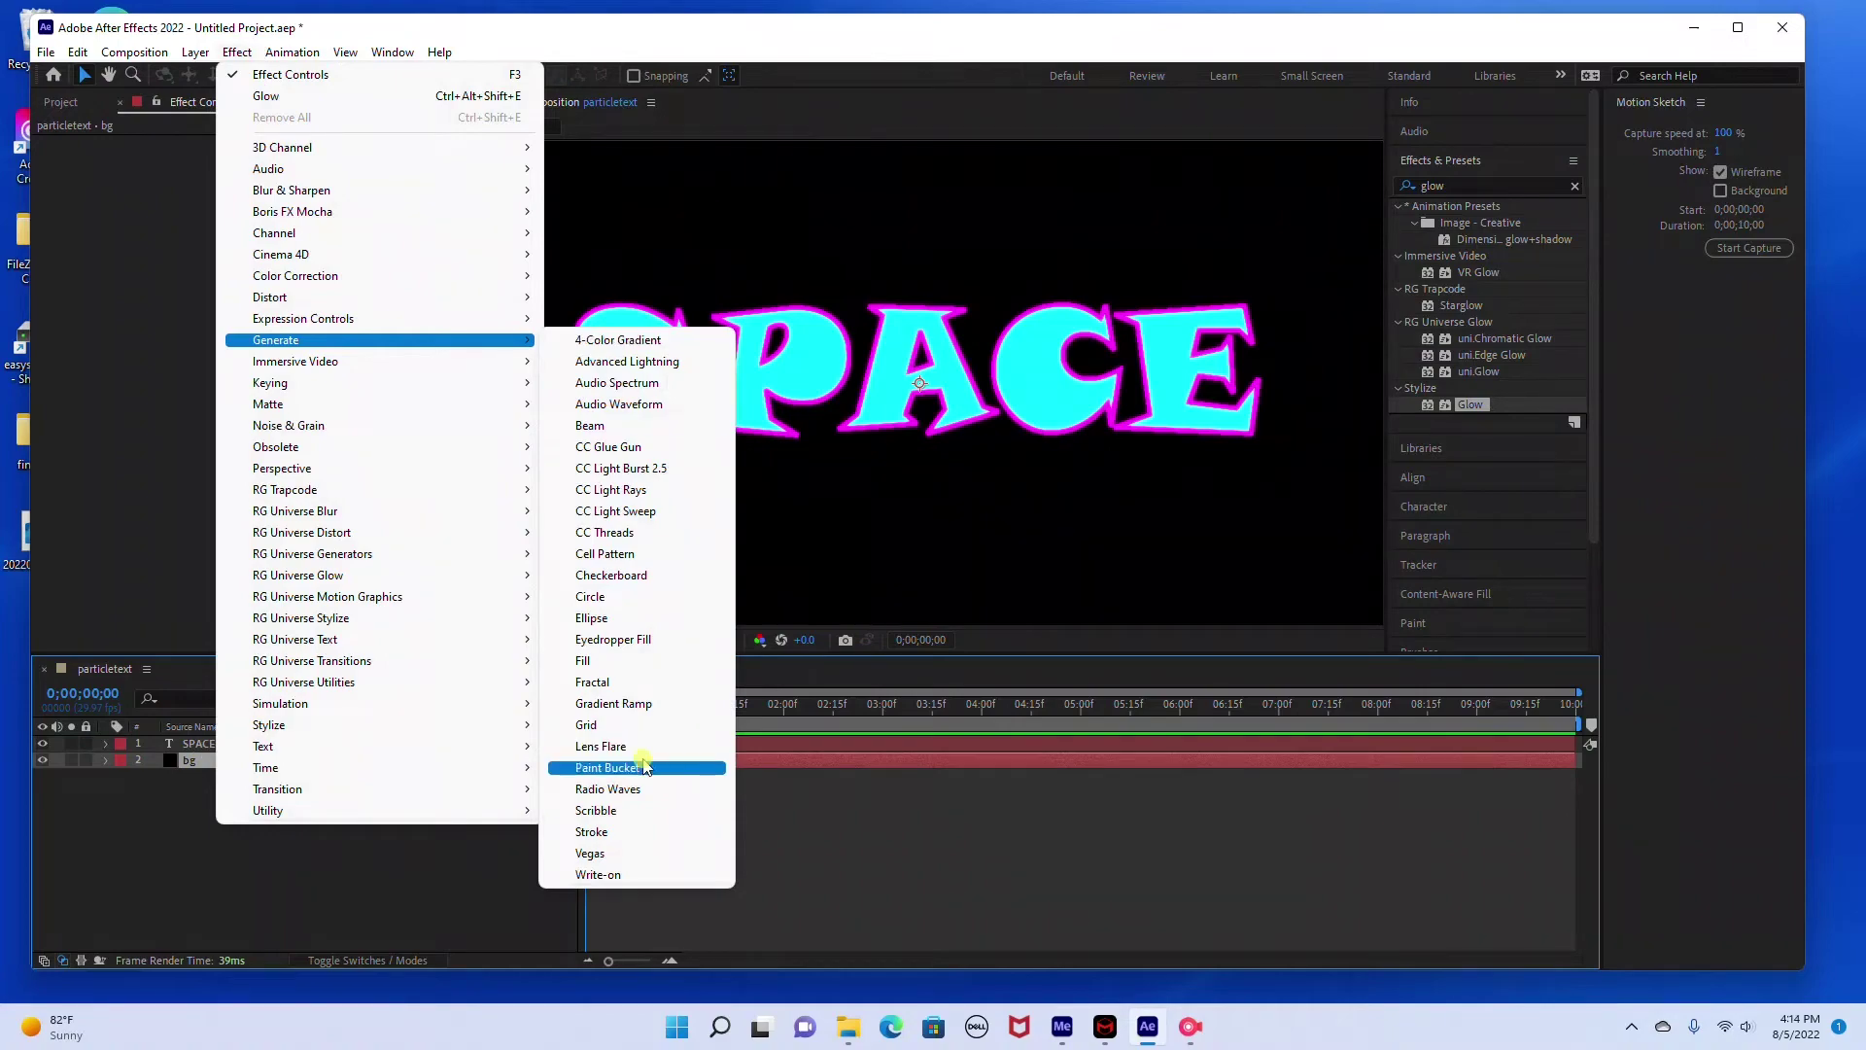
left_click(671, 703)
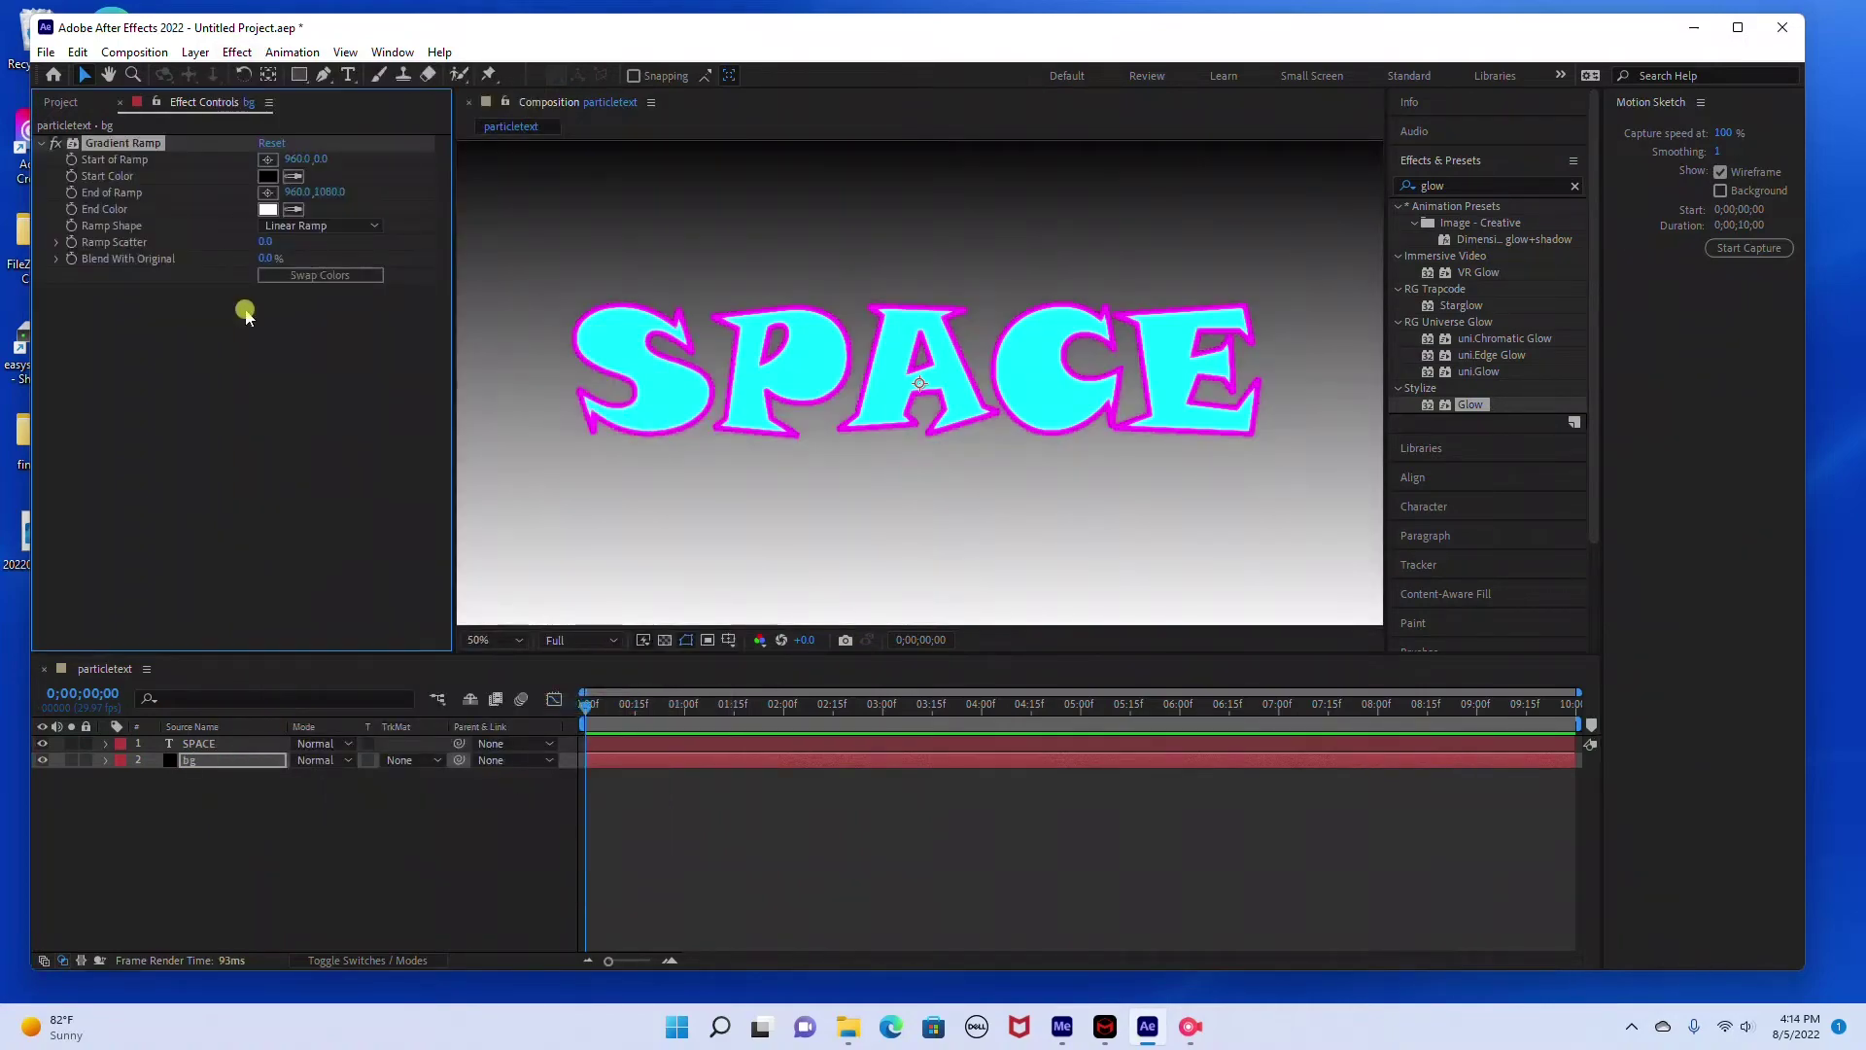
left_click(268, 209)
left_click(337, 461)
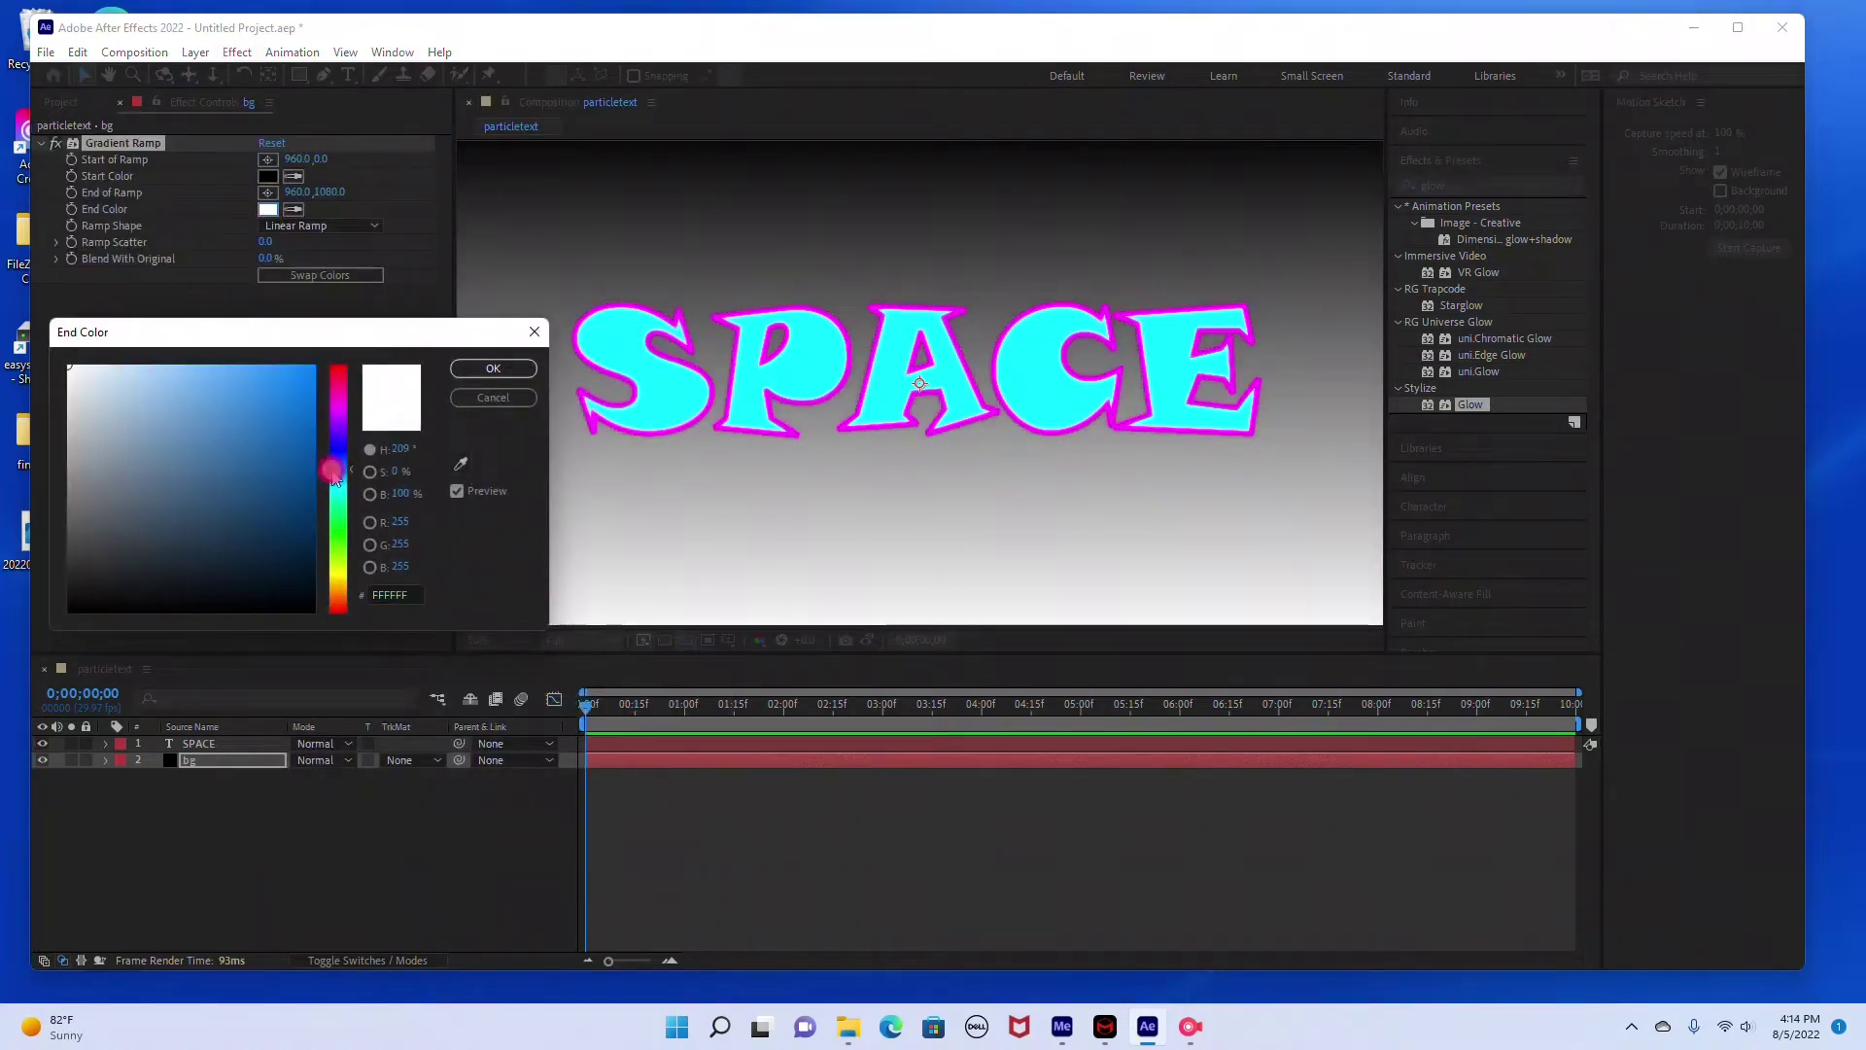
left_click(337, 445)
mouse_move(309, 379)
left_mouse_down()
mouse_move(303, 412)
mouse_move(290, 345)
mouse_move(292, 550)
mouse_move(220, 375)
mouse_move(175, 343)
left_mouse_up()
left_click_drag(327, 362, 311, 373)
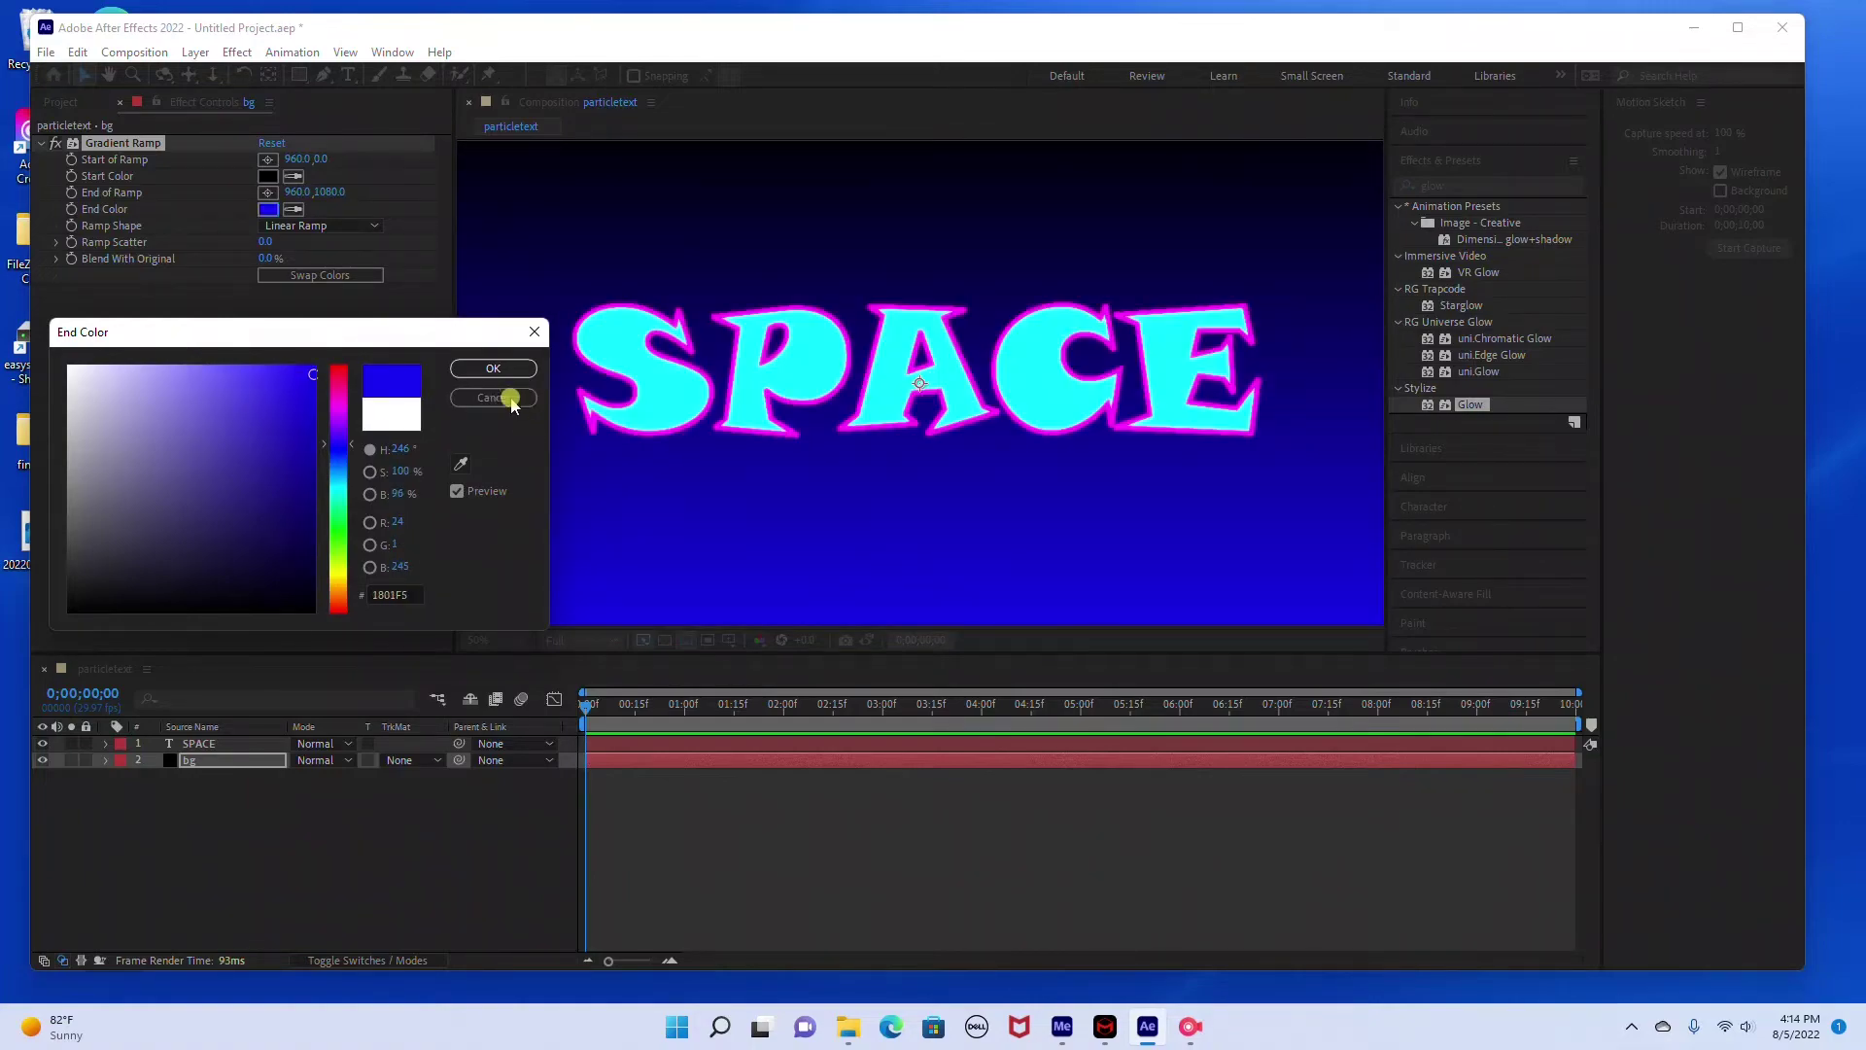
left_click(311, 366)
left_click_drag(309, 361, 320, 350)
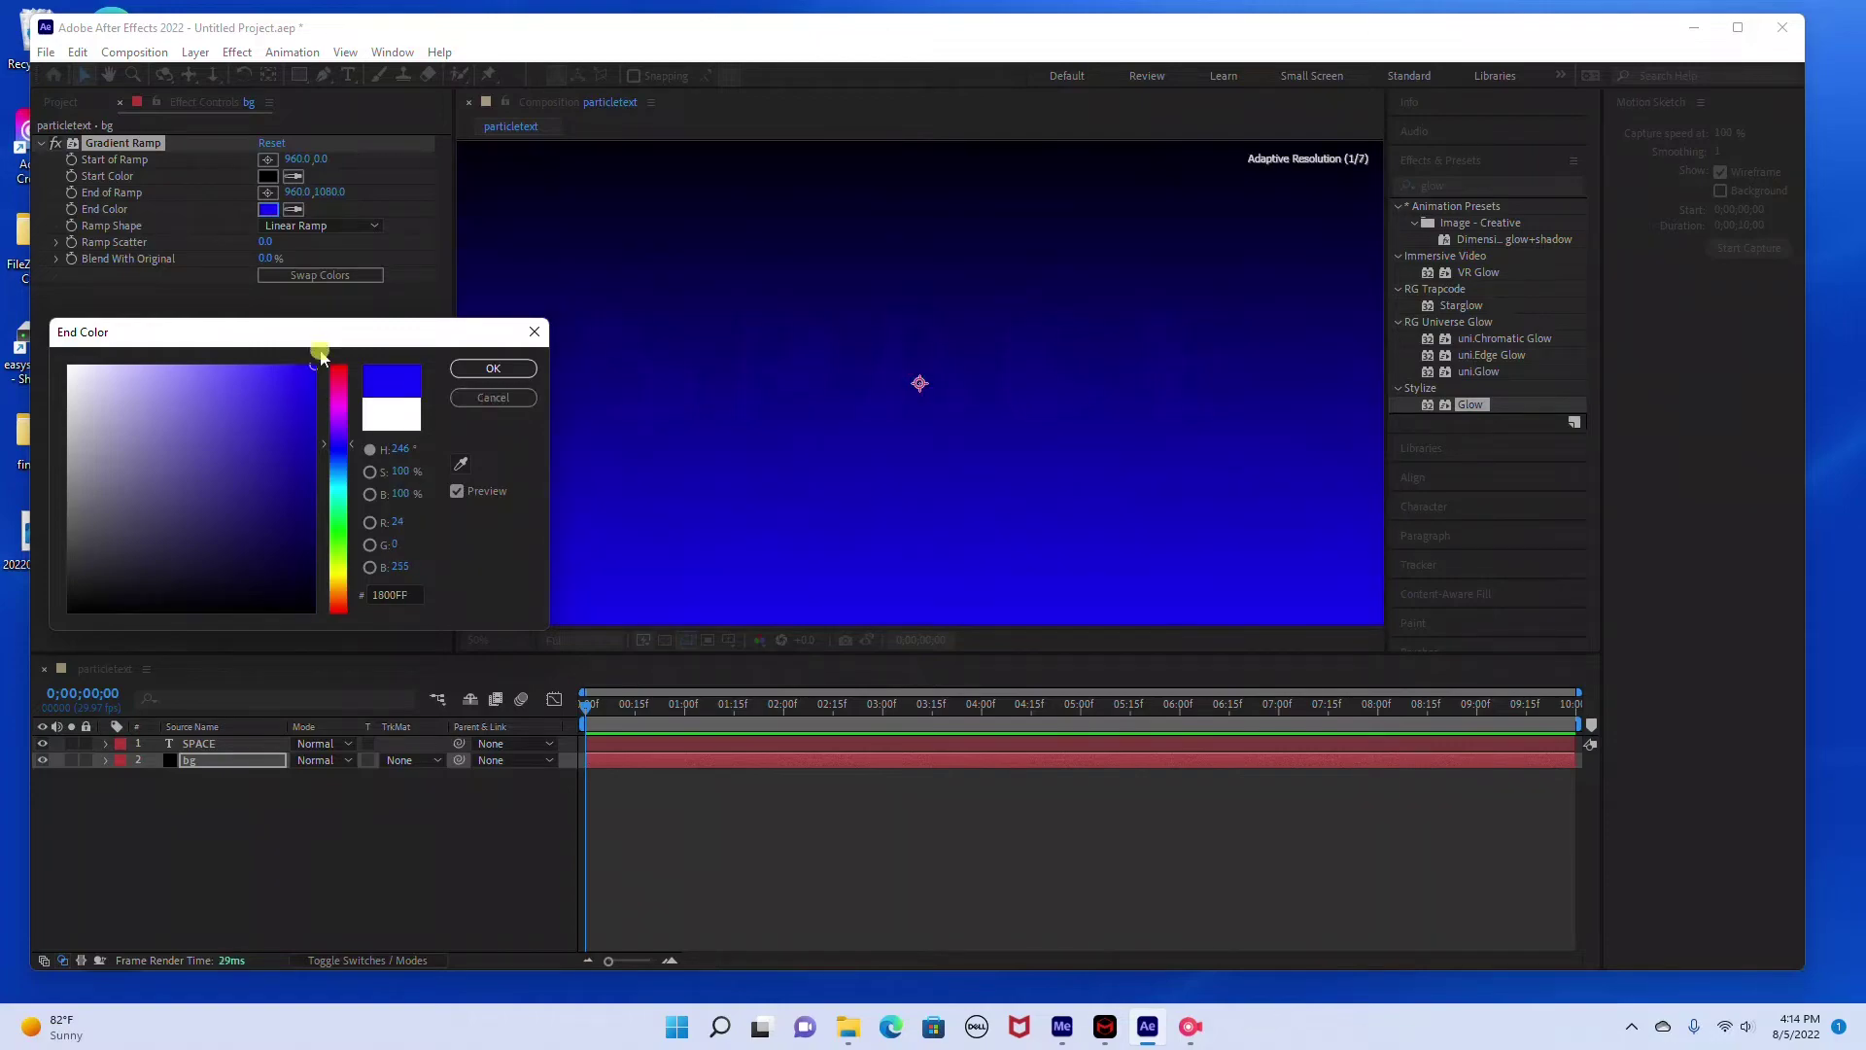
left_click(494, 368)
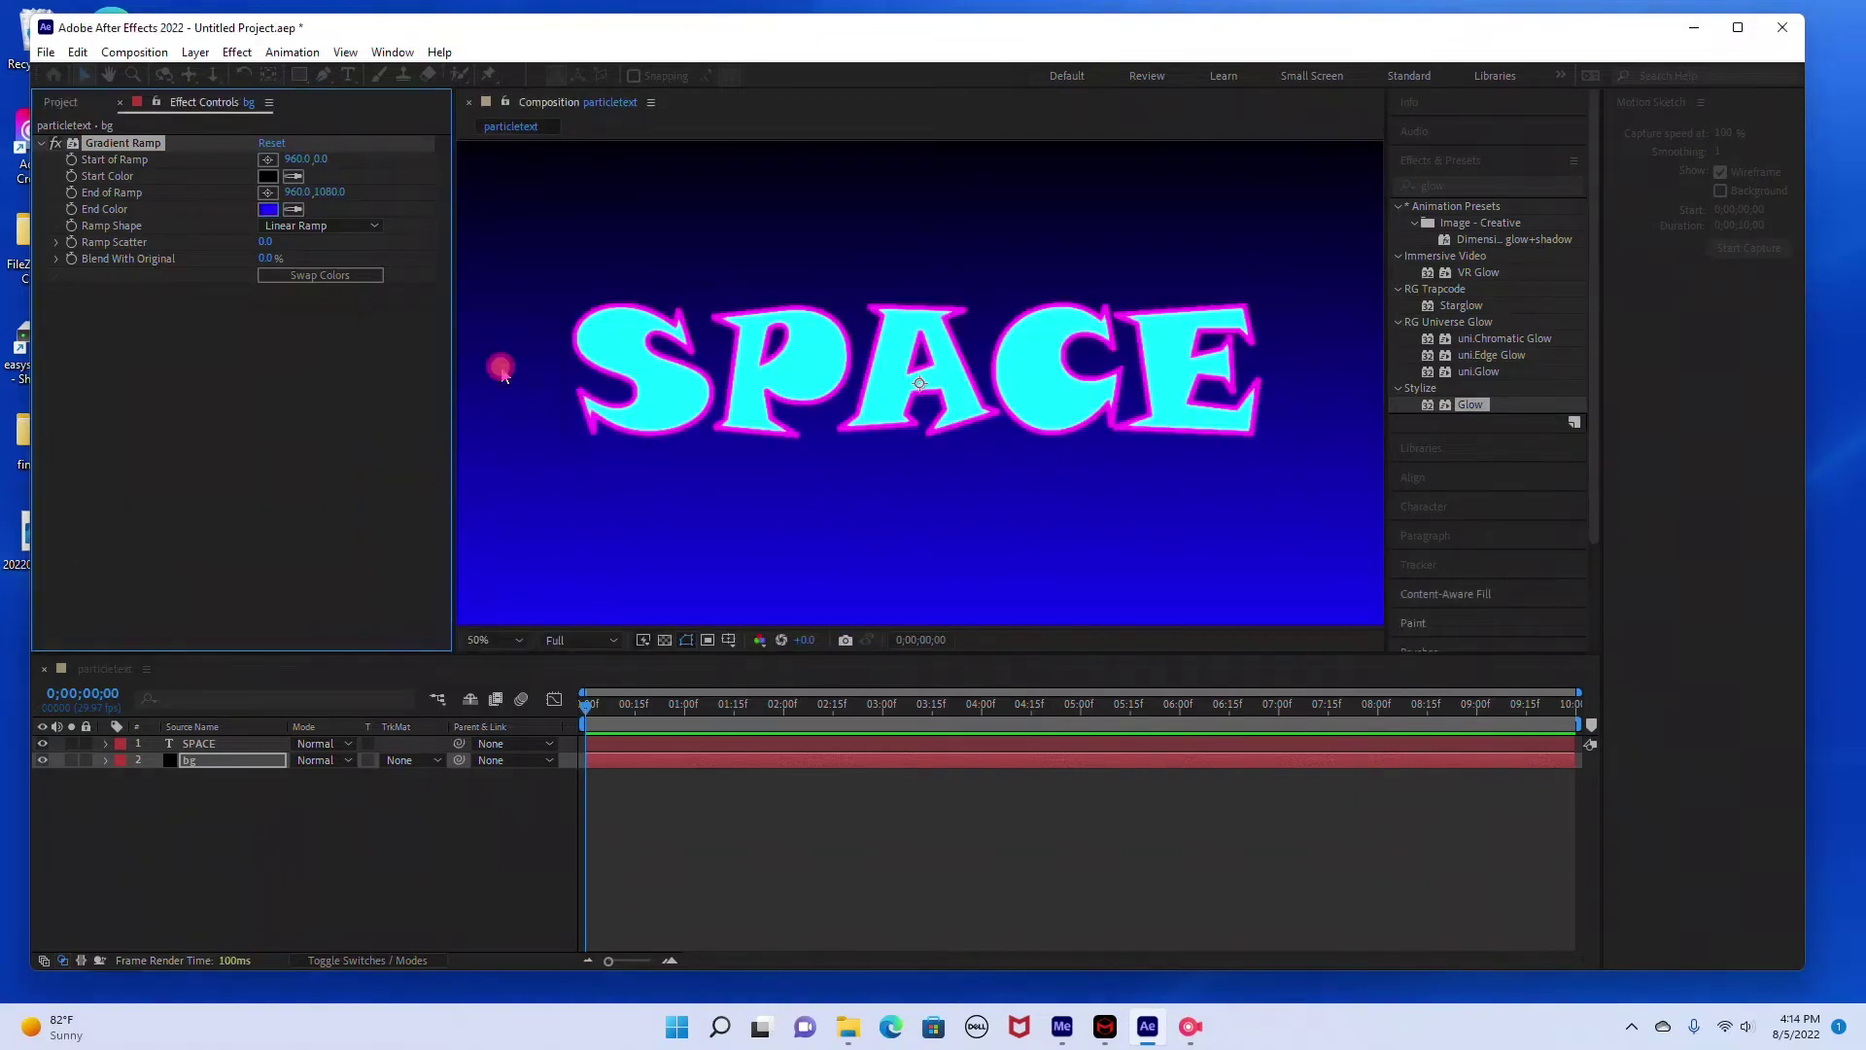
left_click(625, 744)
Keyframe CC Ball Action Scatter at 0 near 0;00;00;16 and 1024 at 9;29
key("space")
key("space")
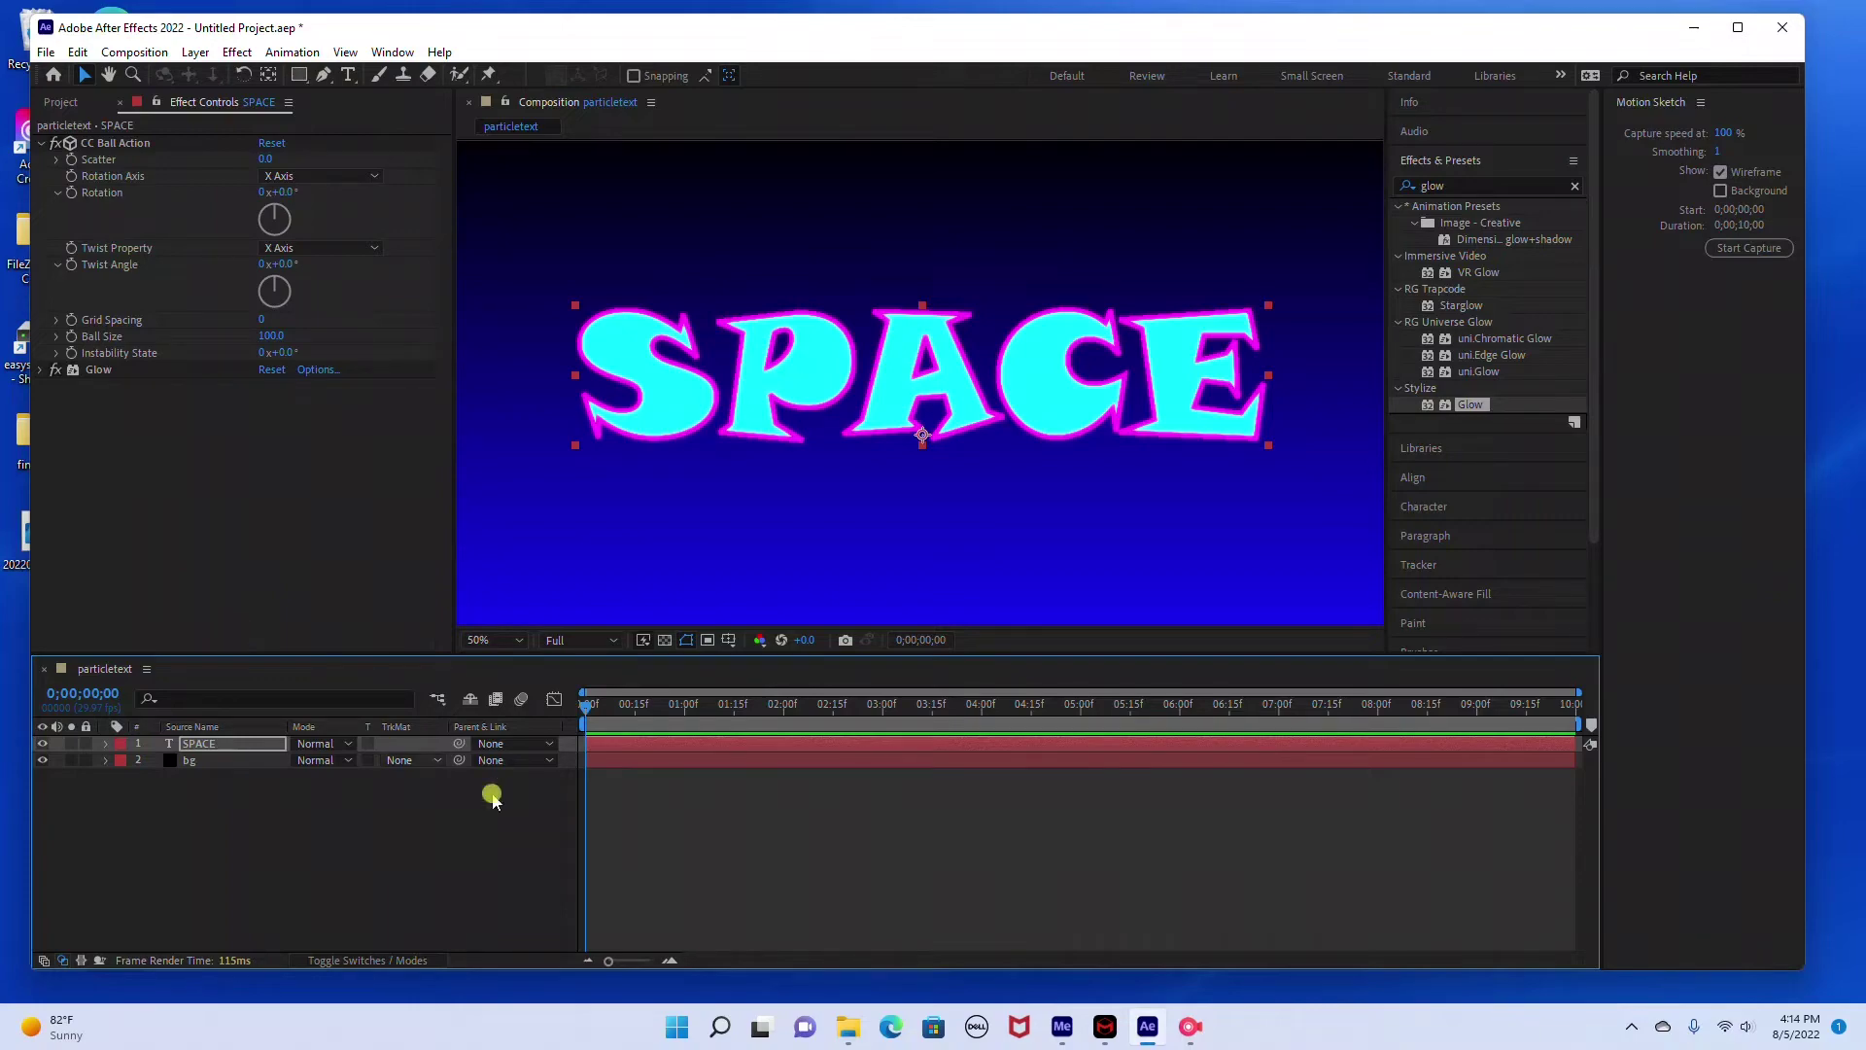
mouse_move(584, 710)
left_mouse_down()
mouse_move(625, 709)
mouse_move(583, 710)
left_mouse_up()
left_click_drag(584, 710, 641, 714)
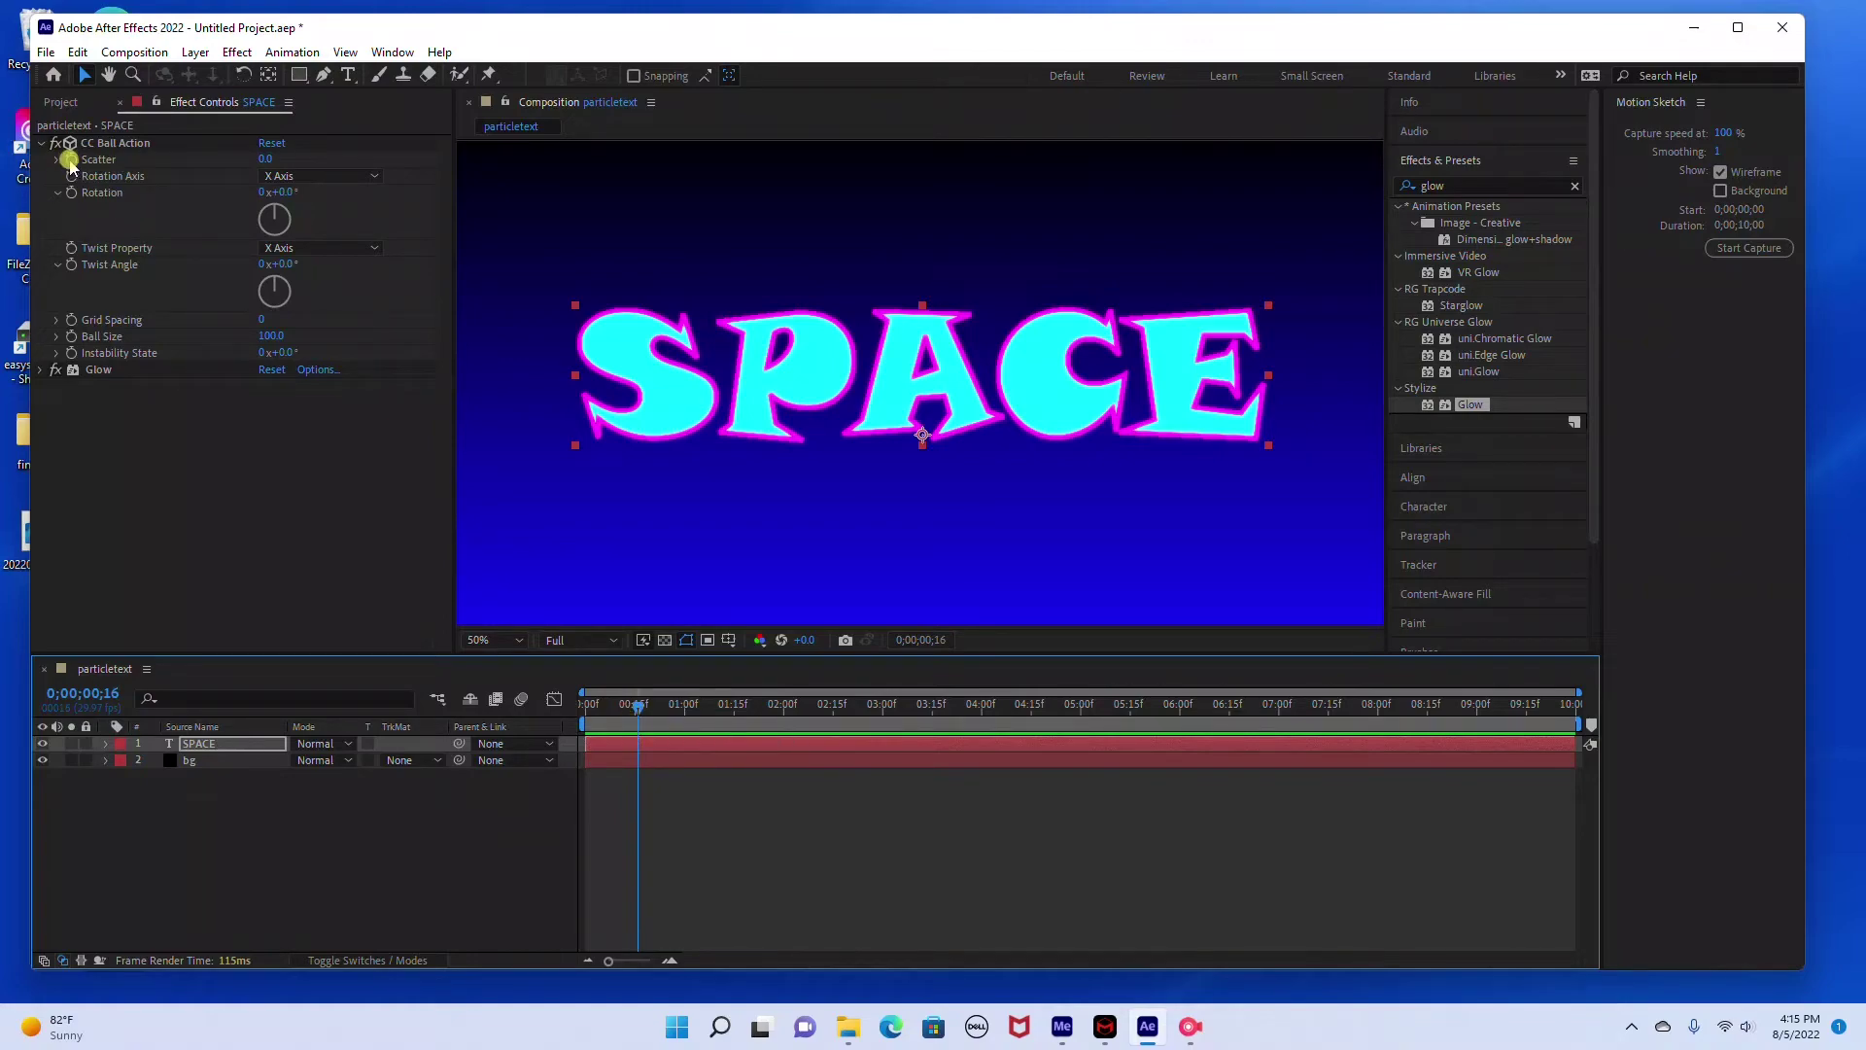
left_click(69, 159)
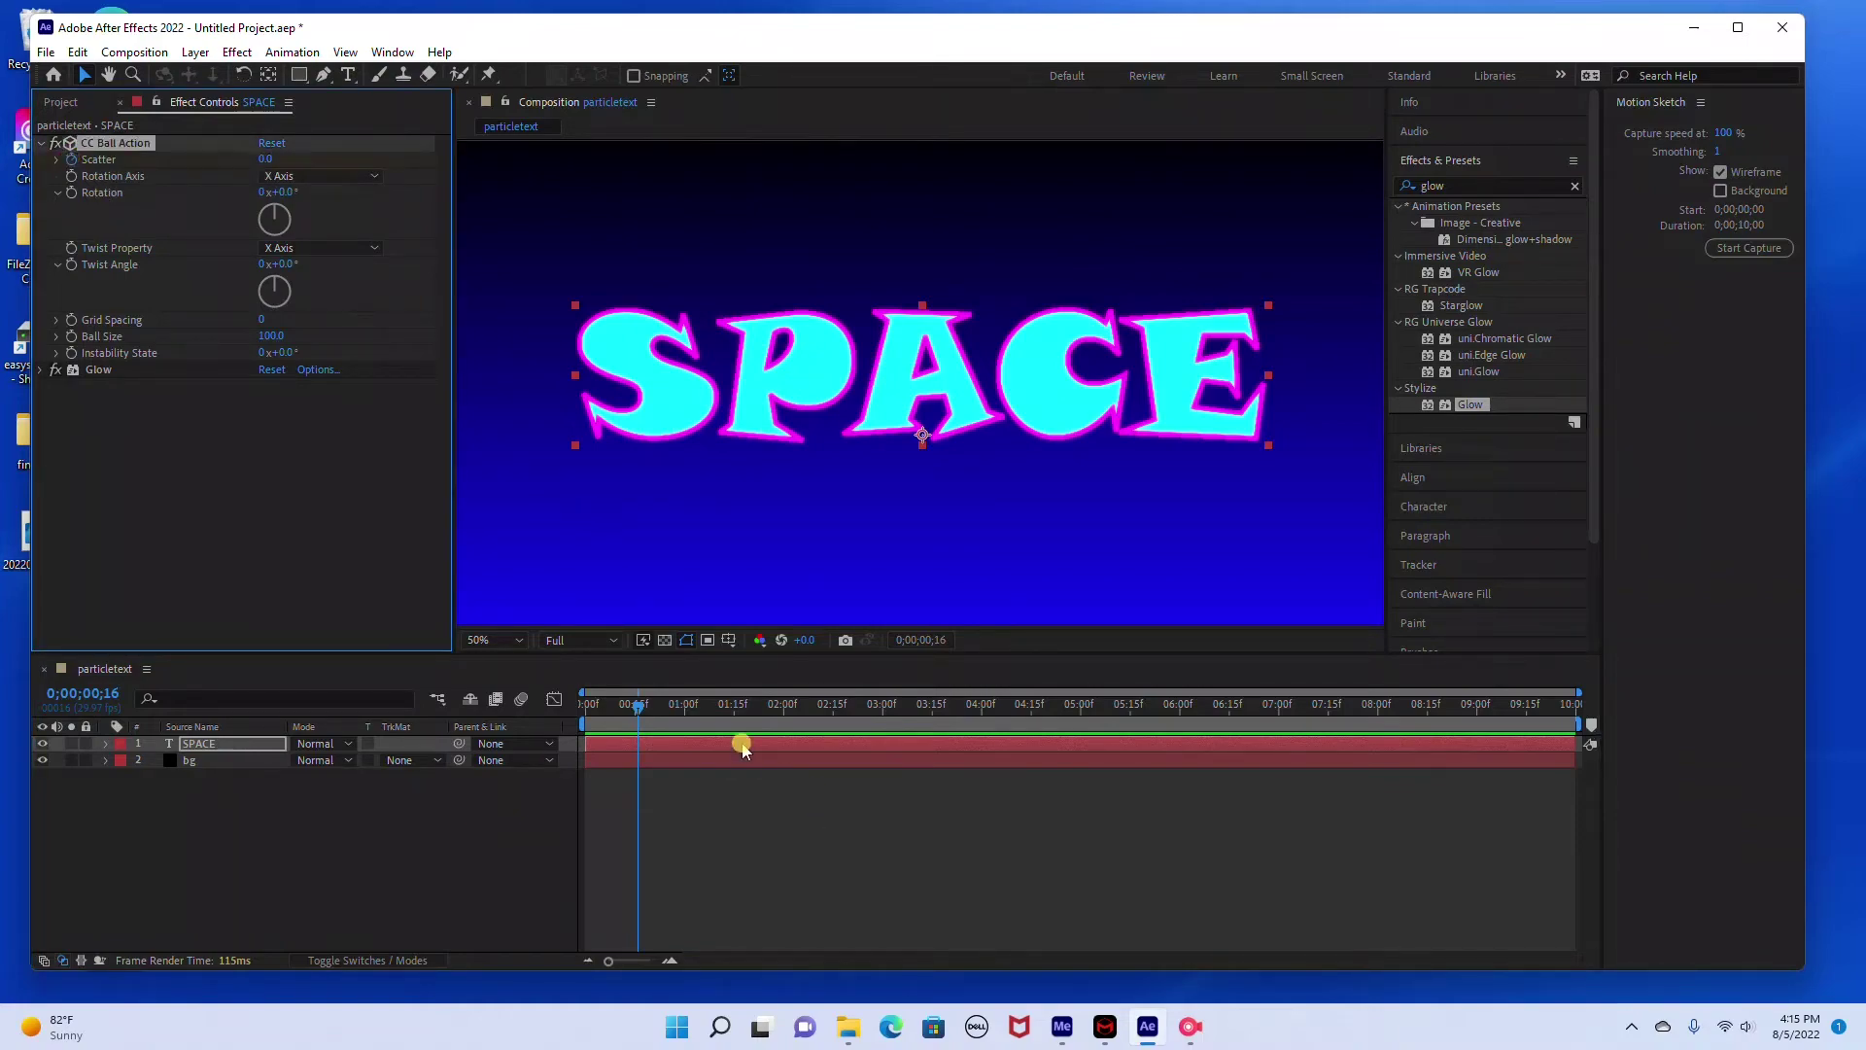
left_click_drag(639, 713, 1580, 751)
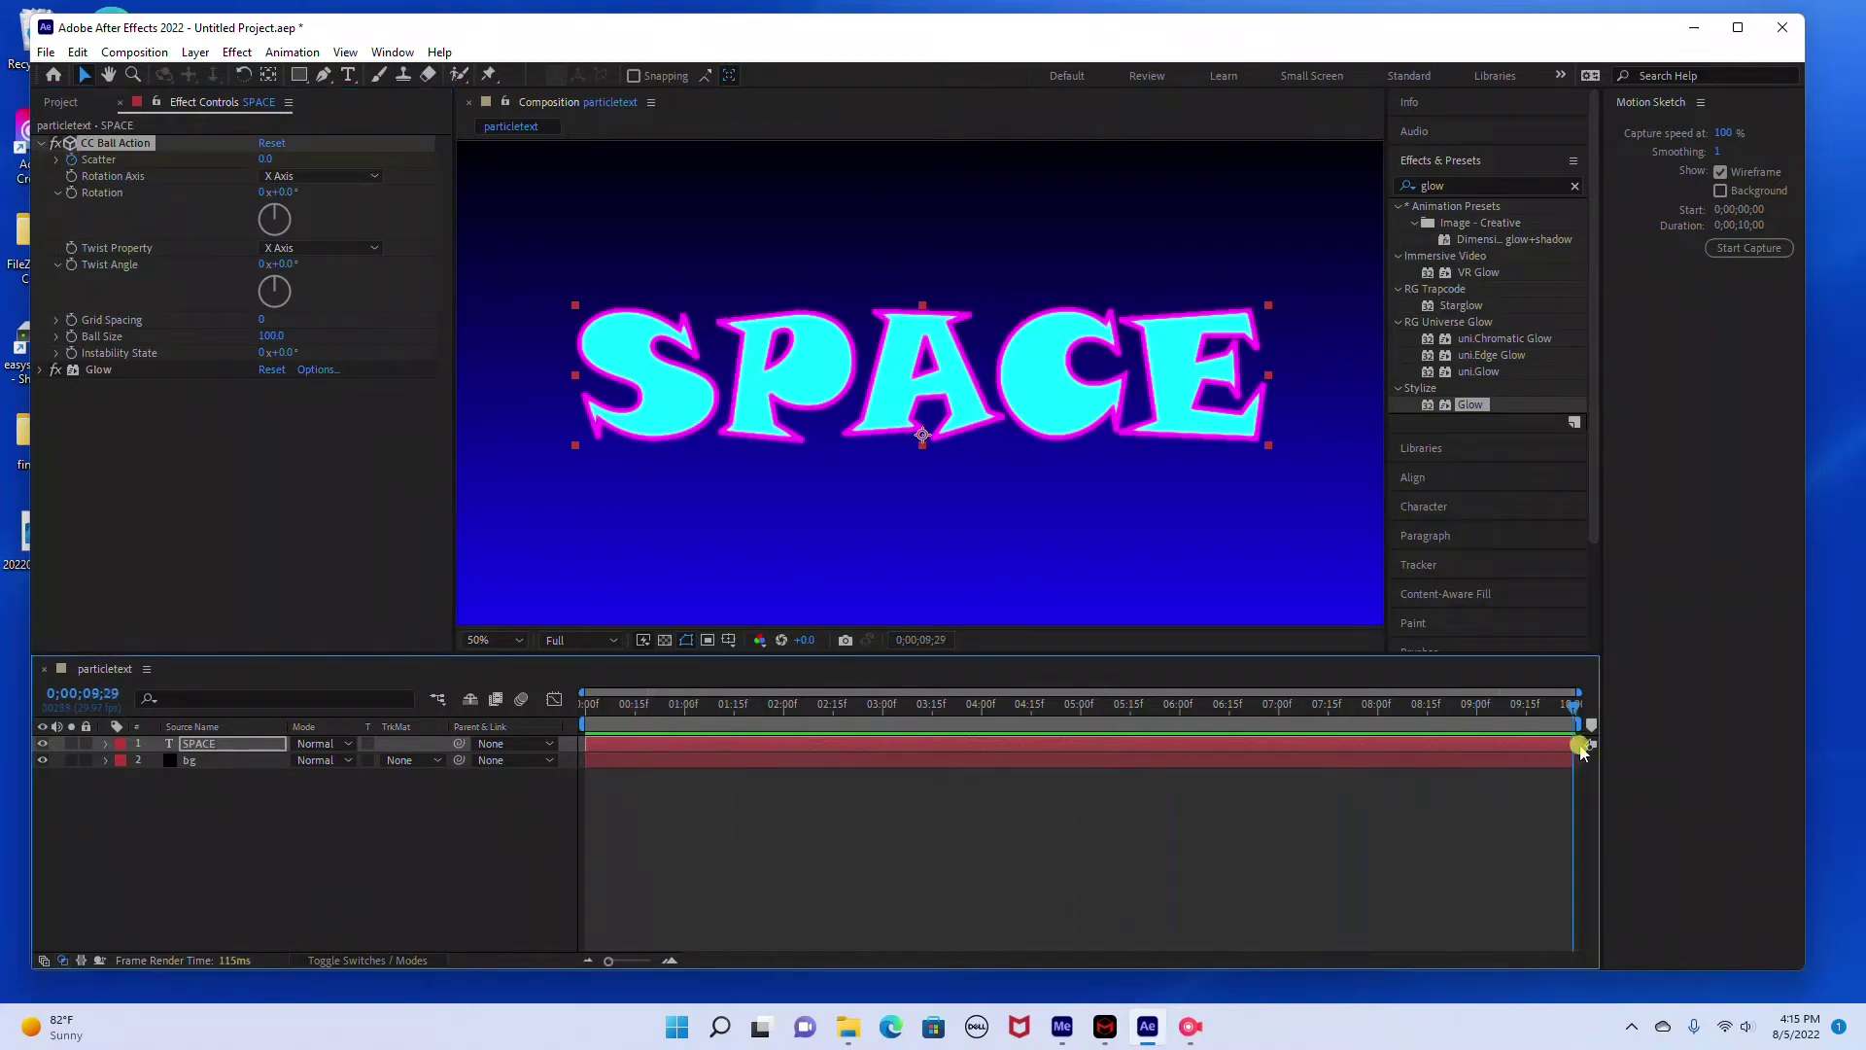
left_click(264, 159)
type("1")
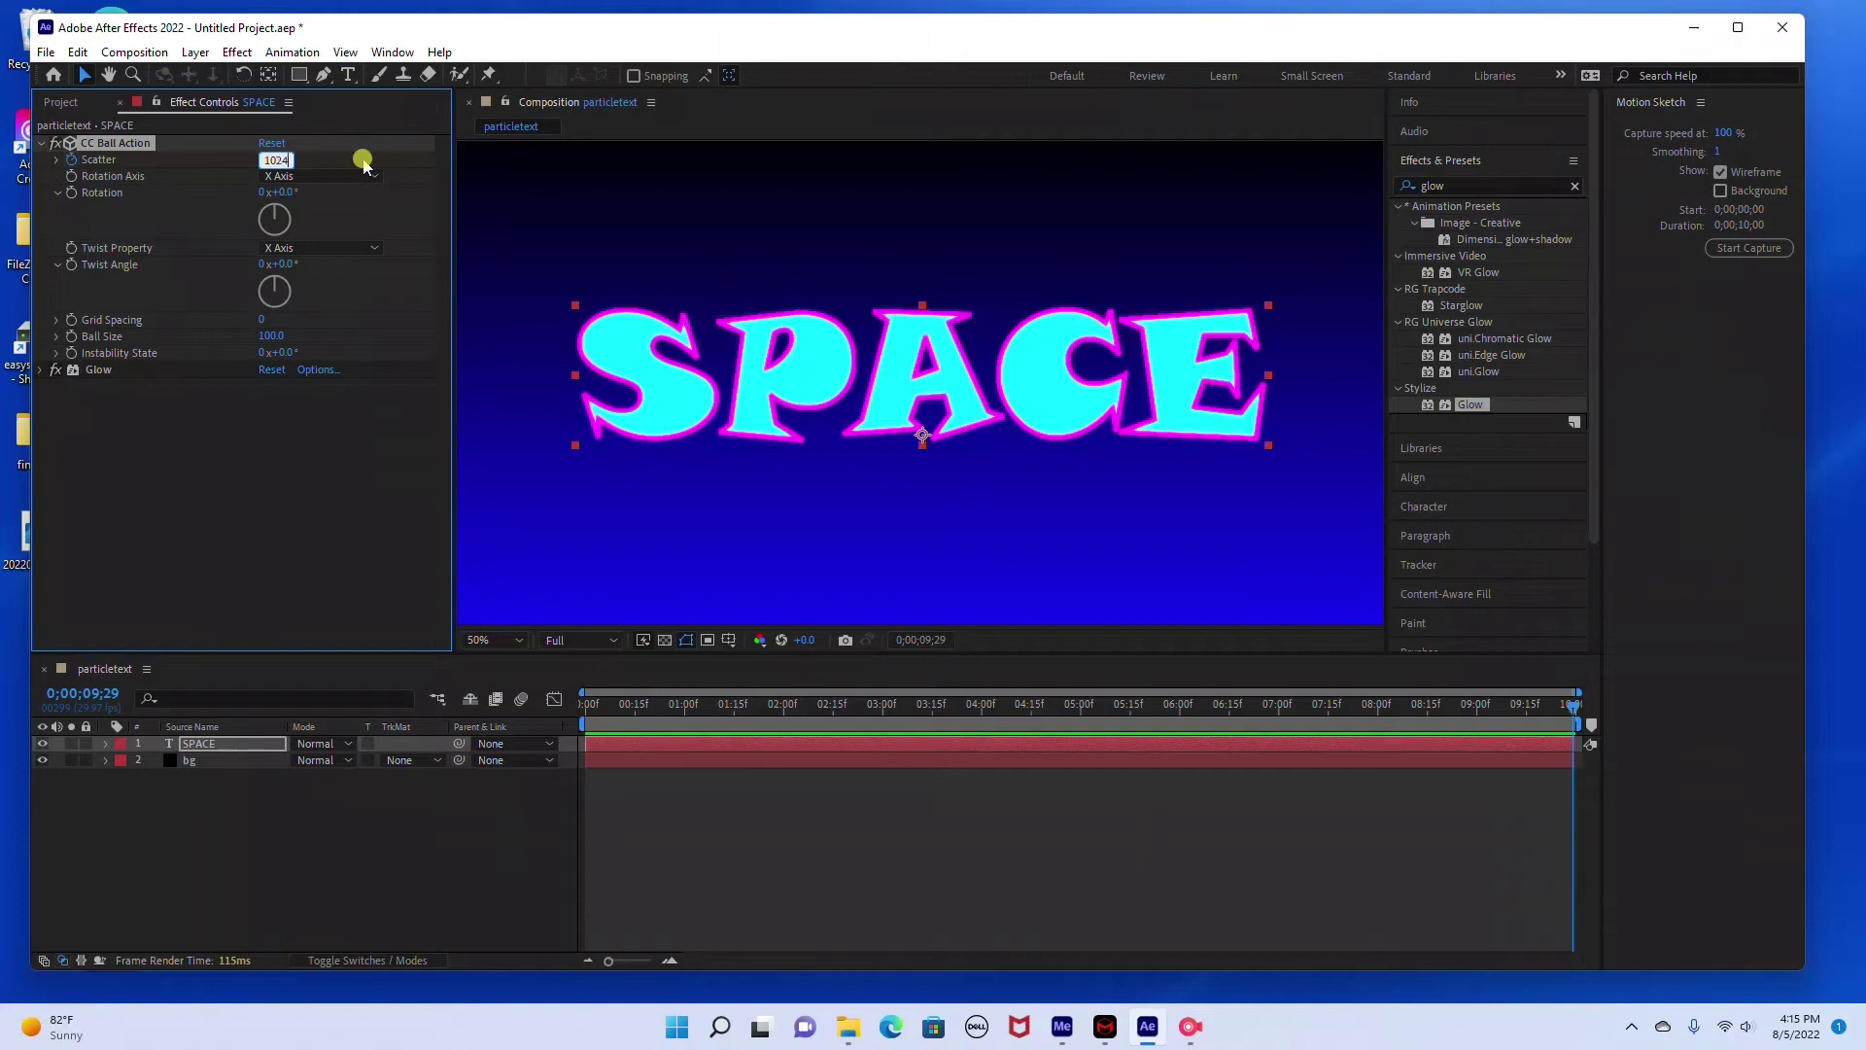
type("024")
key("Return")
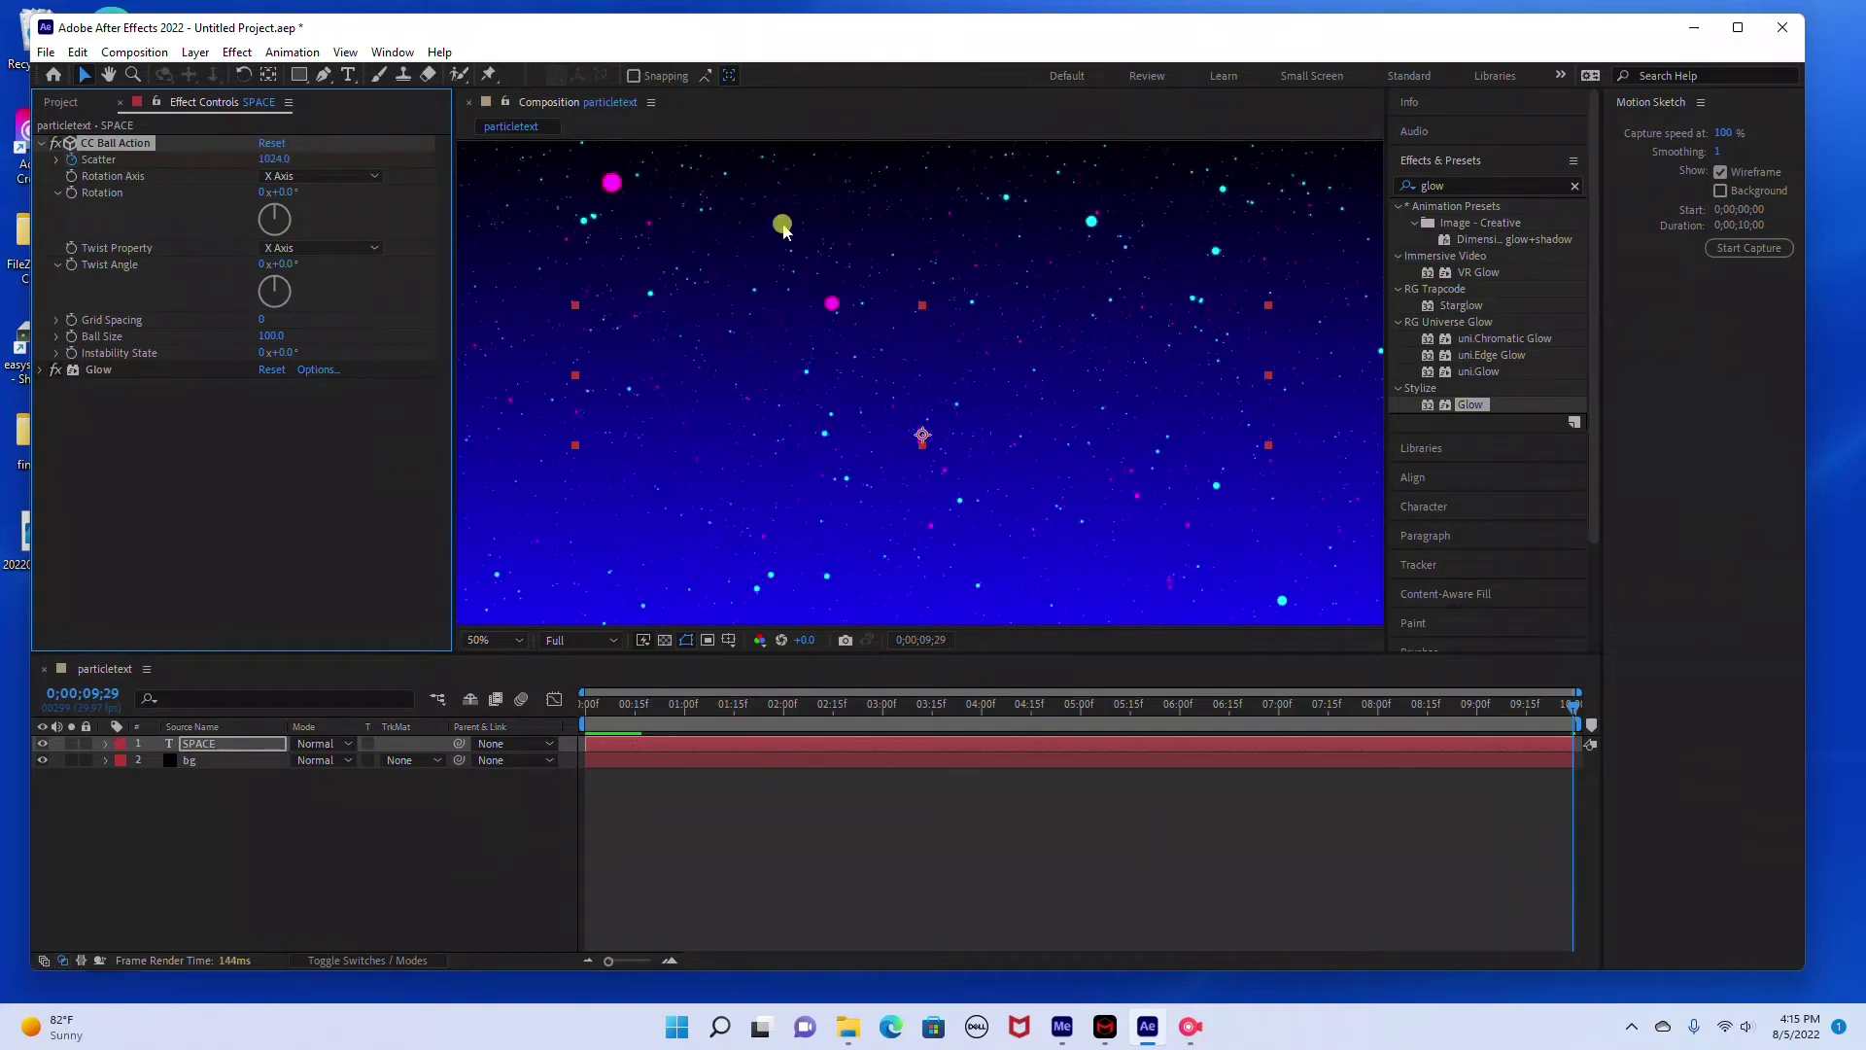
left_click_drag(1574, 706, 529, 742)
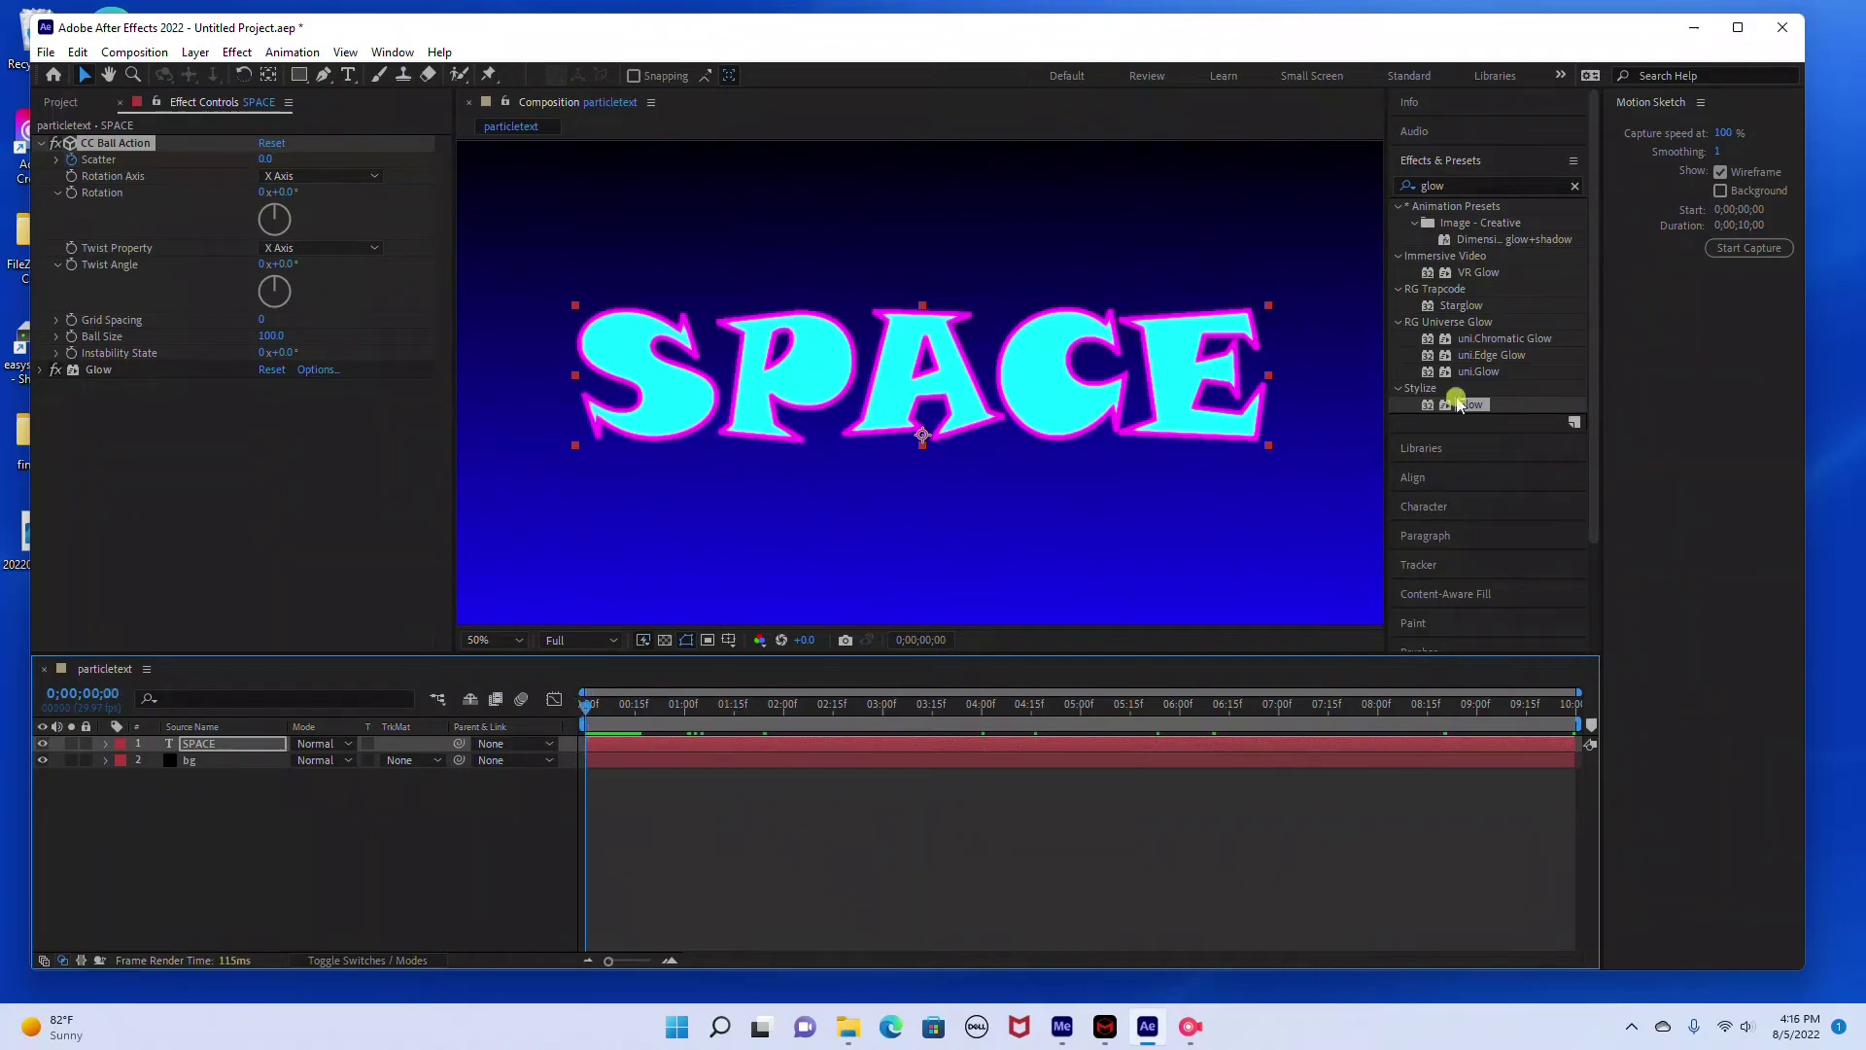
scroll(1448, 425, "down", 3)
Preview the particle explosion and return the playhead to the first frame
left_click(1442, 640)
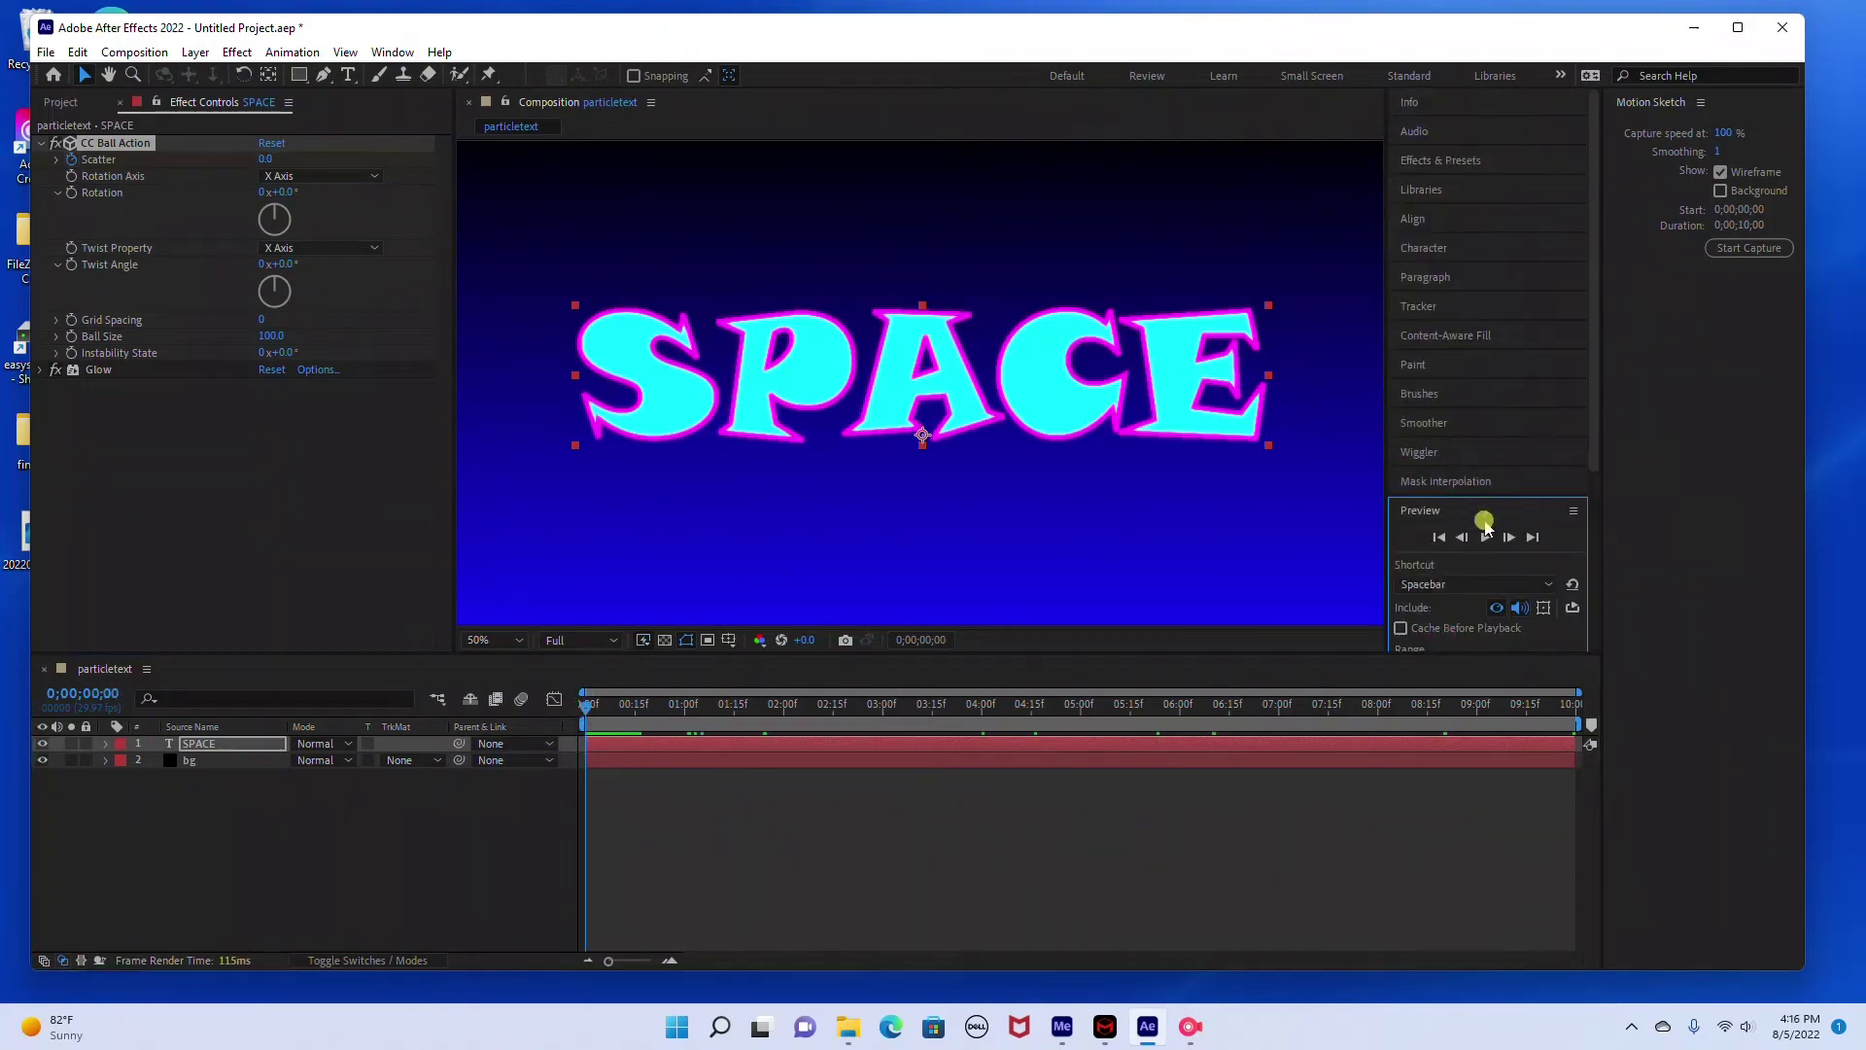
left_click(1485, 537)
left_click(678, 708)
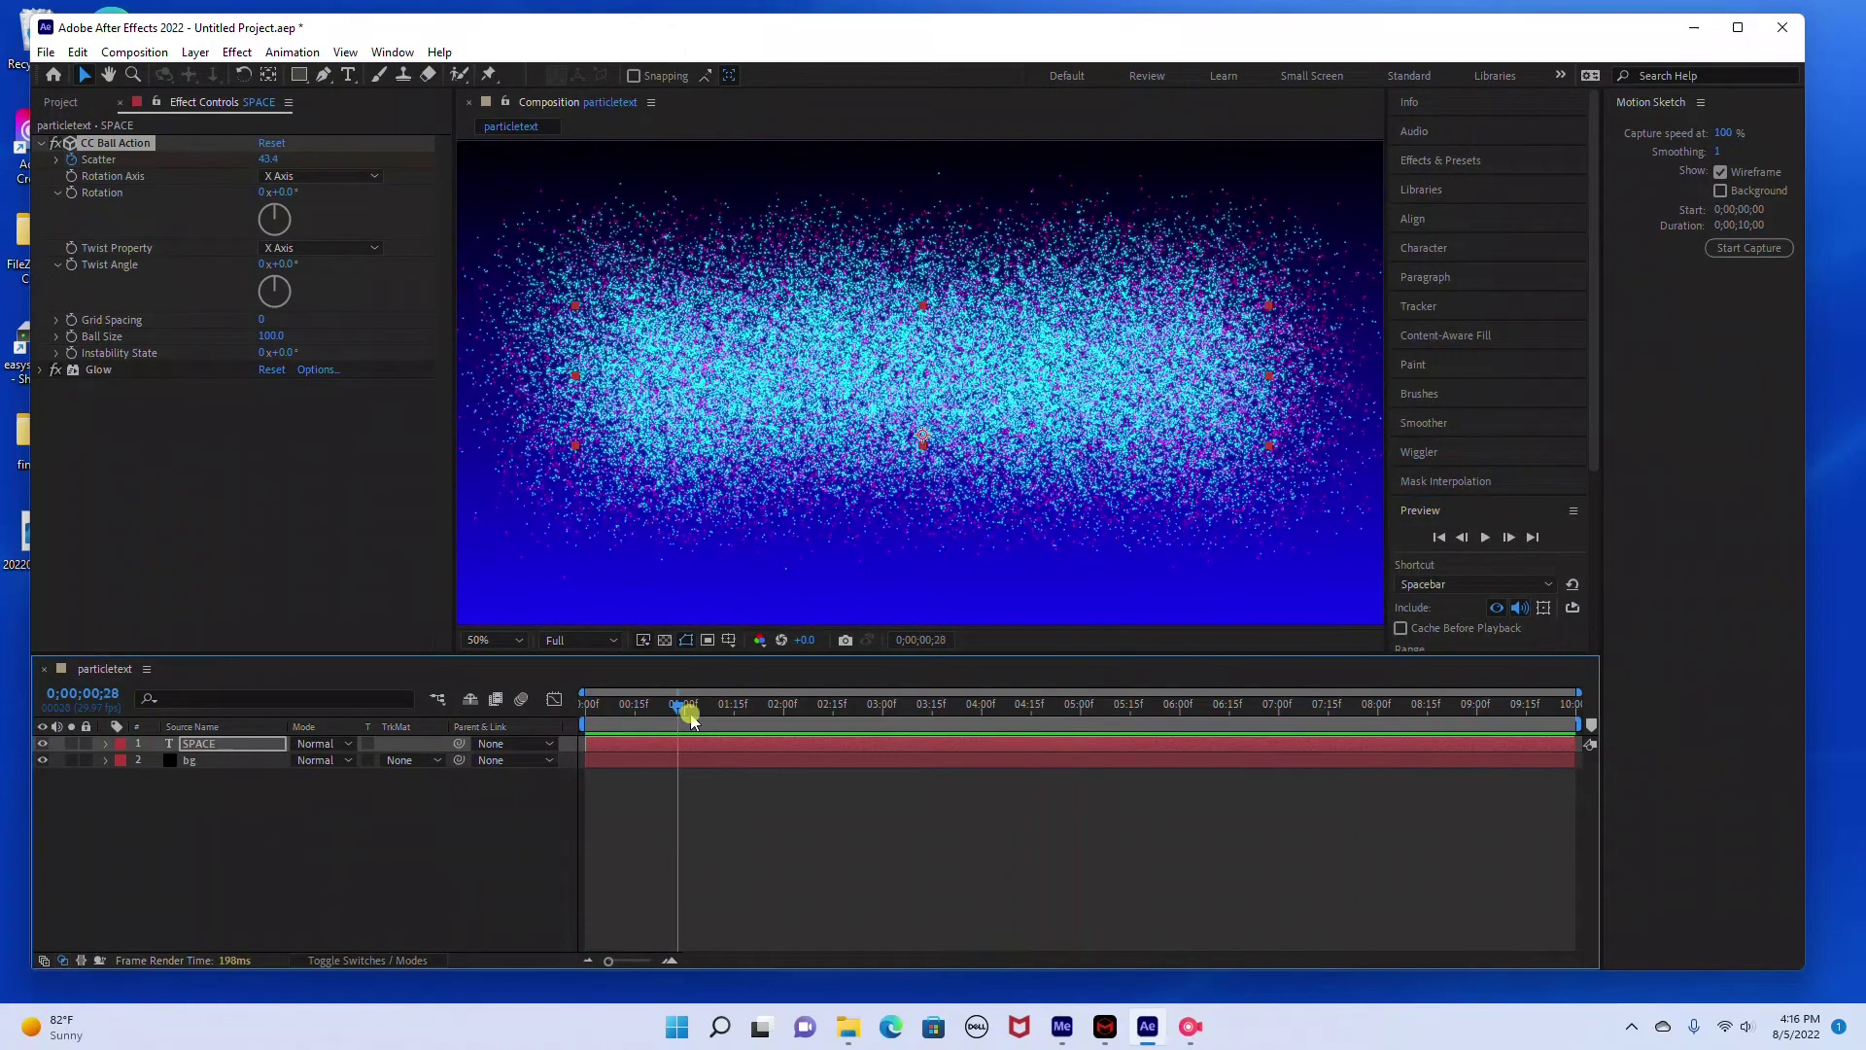
left_click_drag(666, 706, 446, 720)
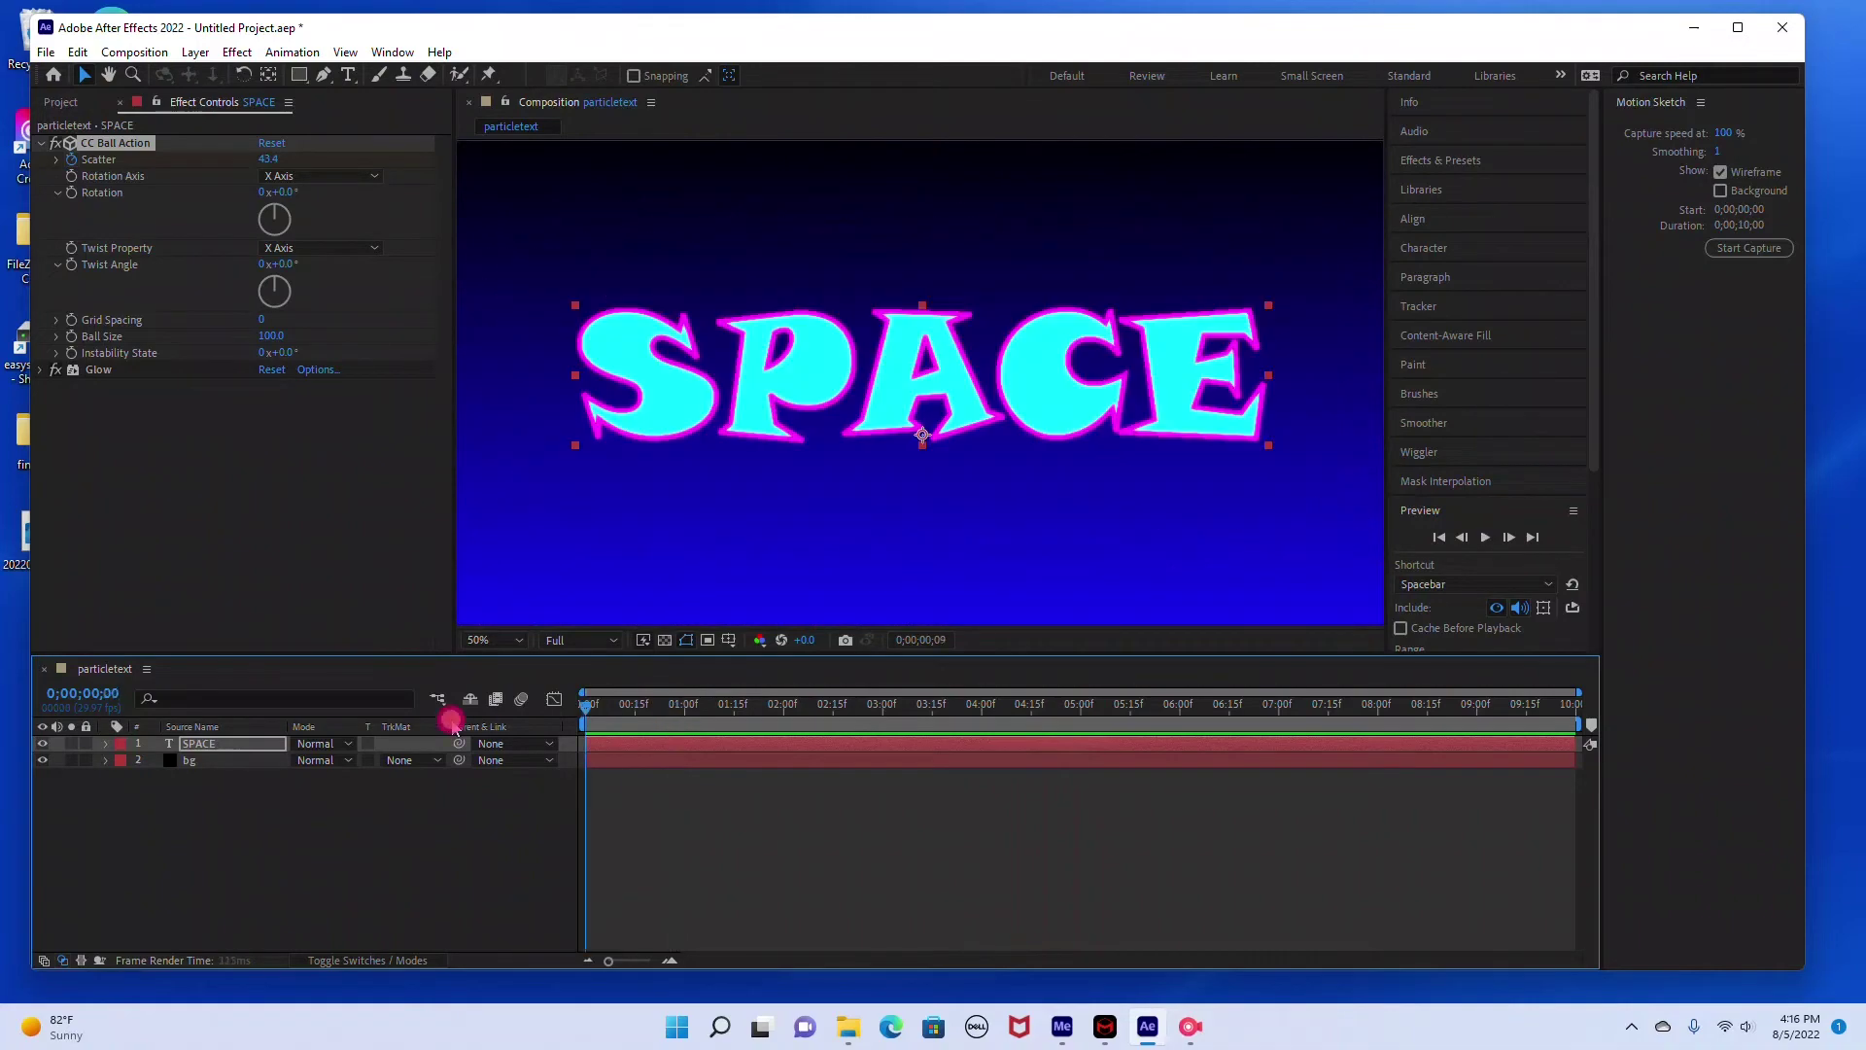
Apply the Animation Presets > Text > Scale > Scale Up preset to the SPACE layer
left_click(202, 747)
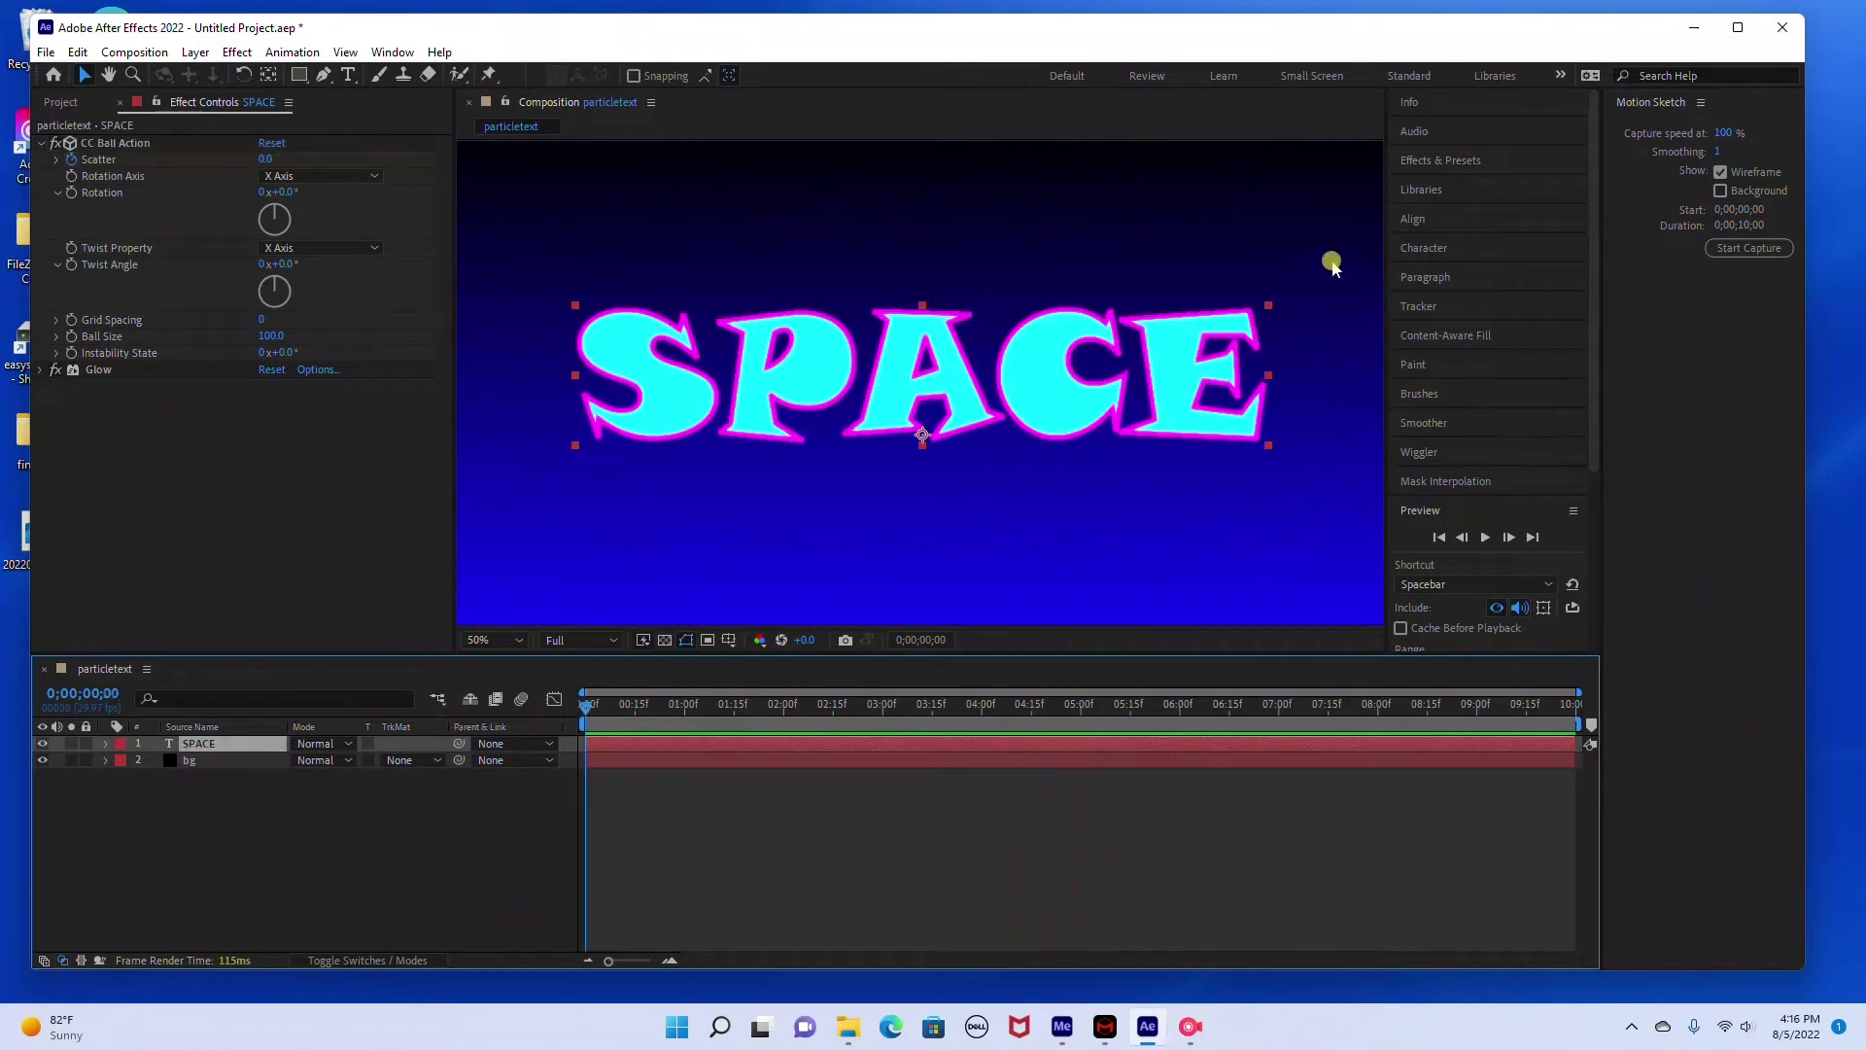
left_click(1445, 161)
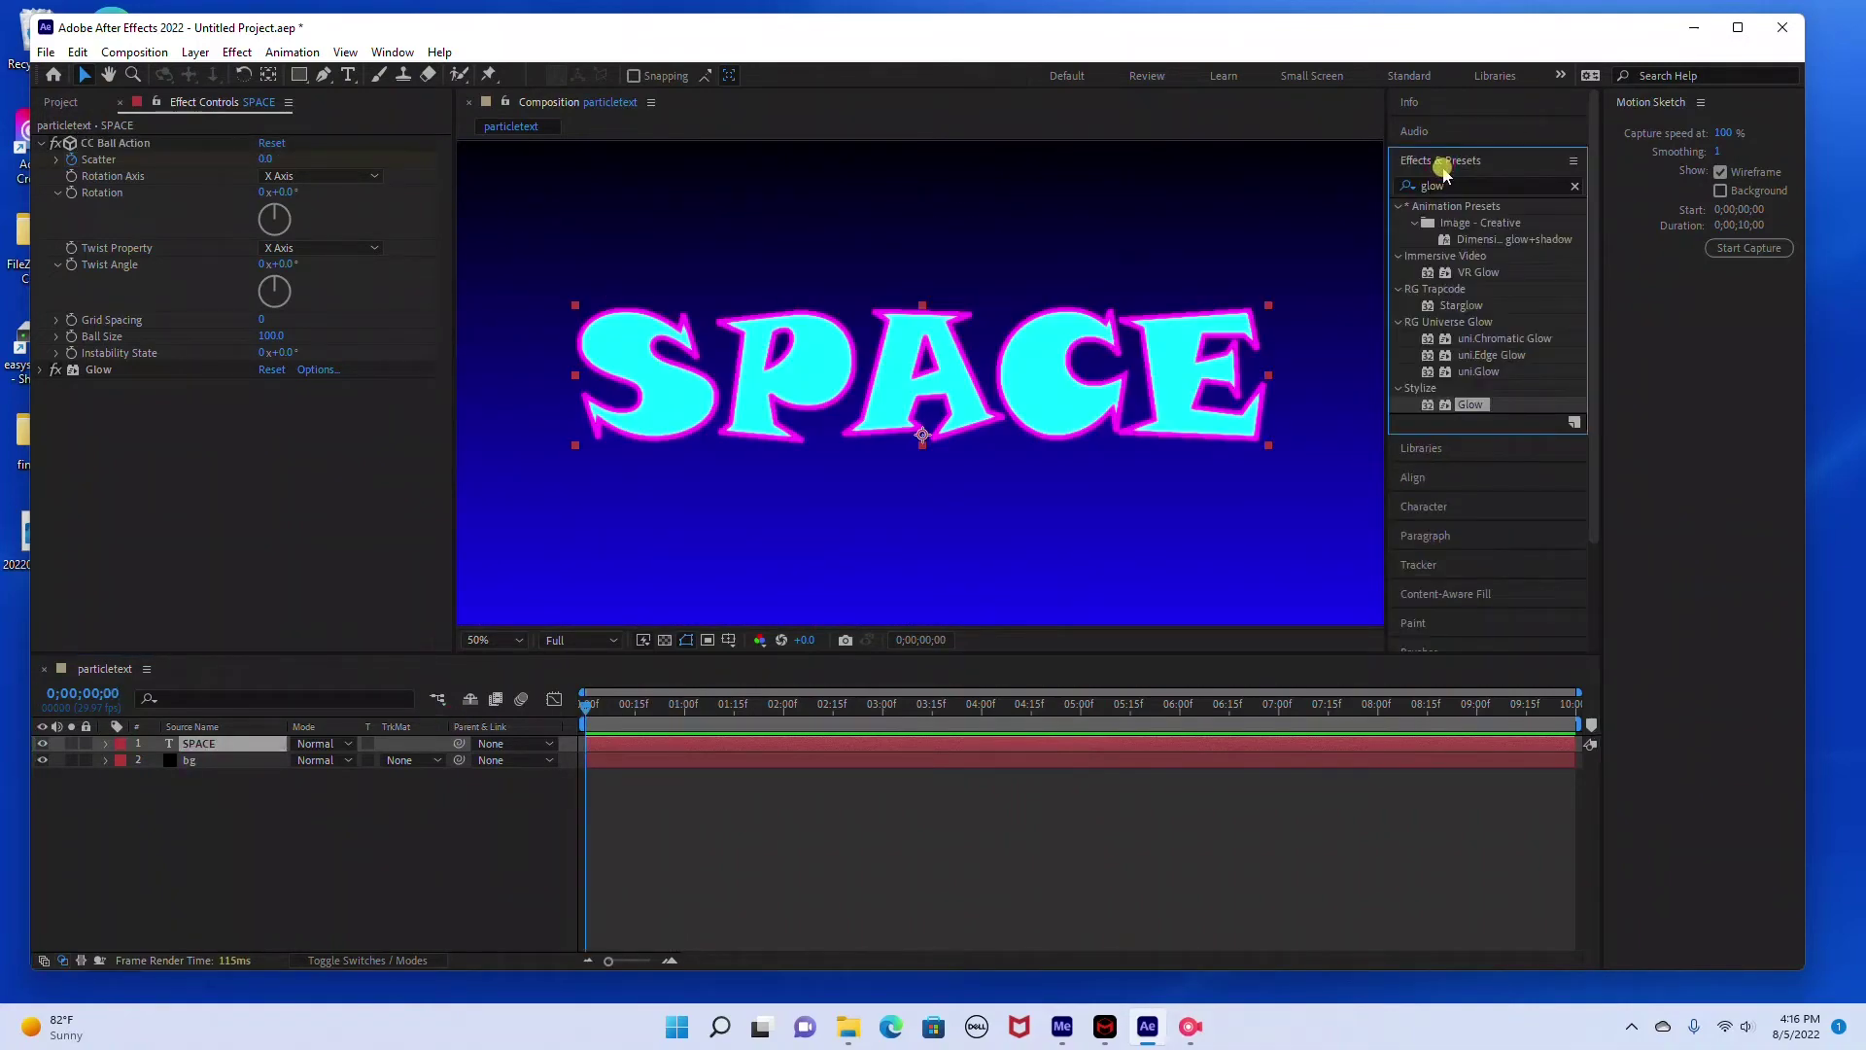
left_click(1580, 186)
left_click(1398, 206)
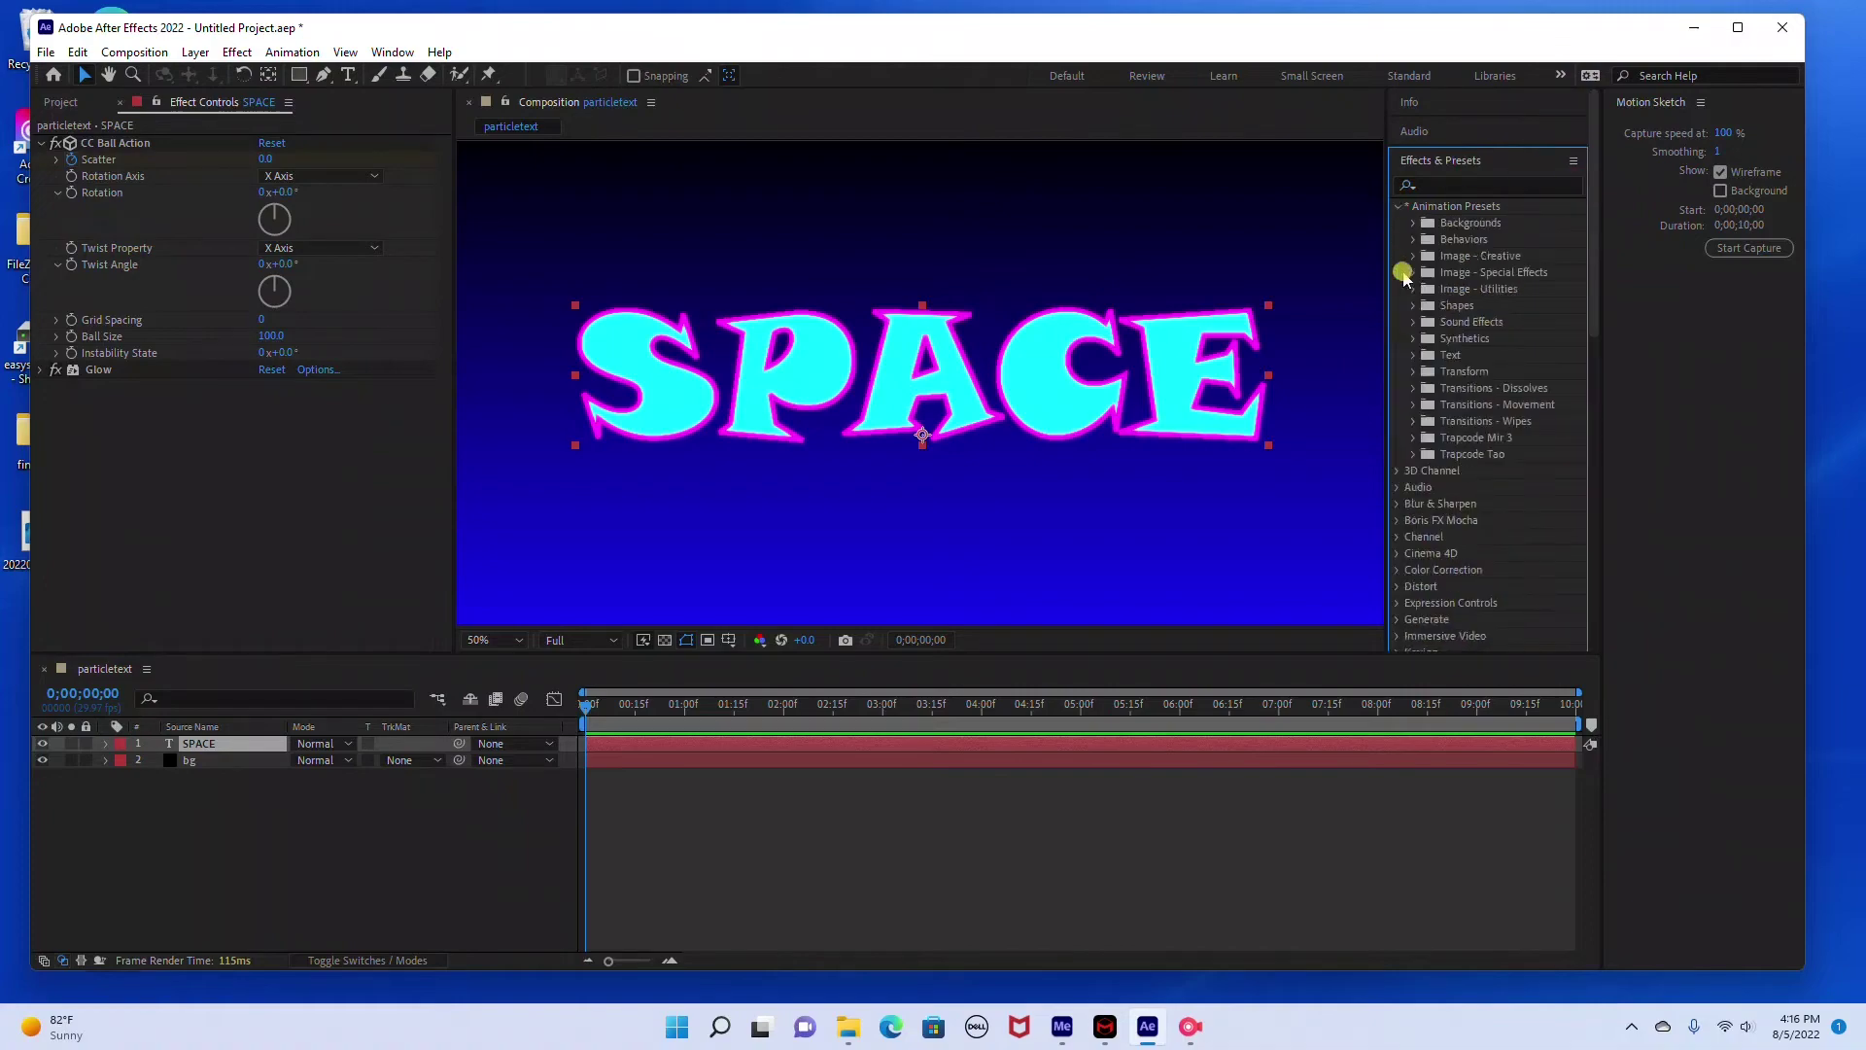
left_click(1411, 355)
scroll(1423, 486, "down", 1)
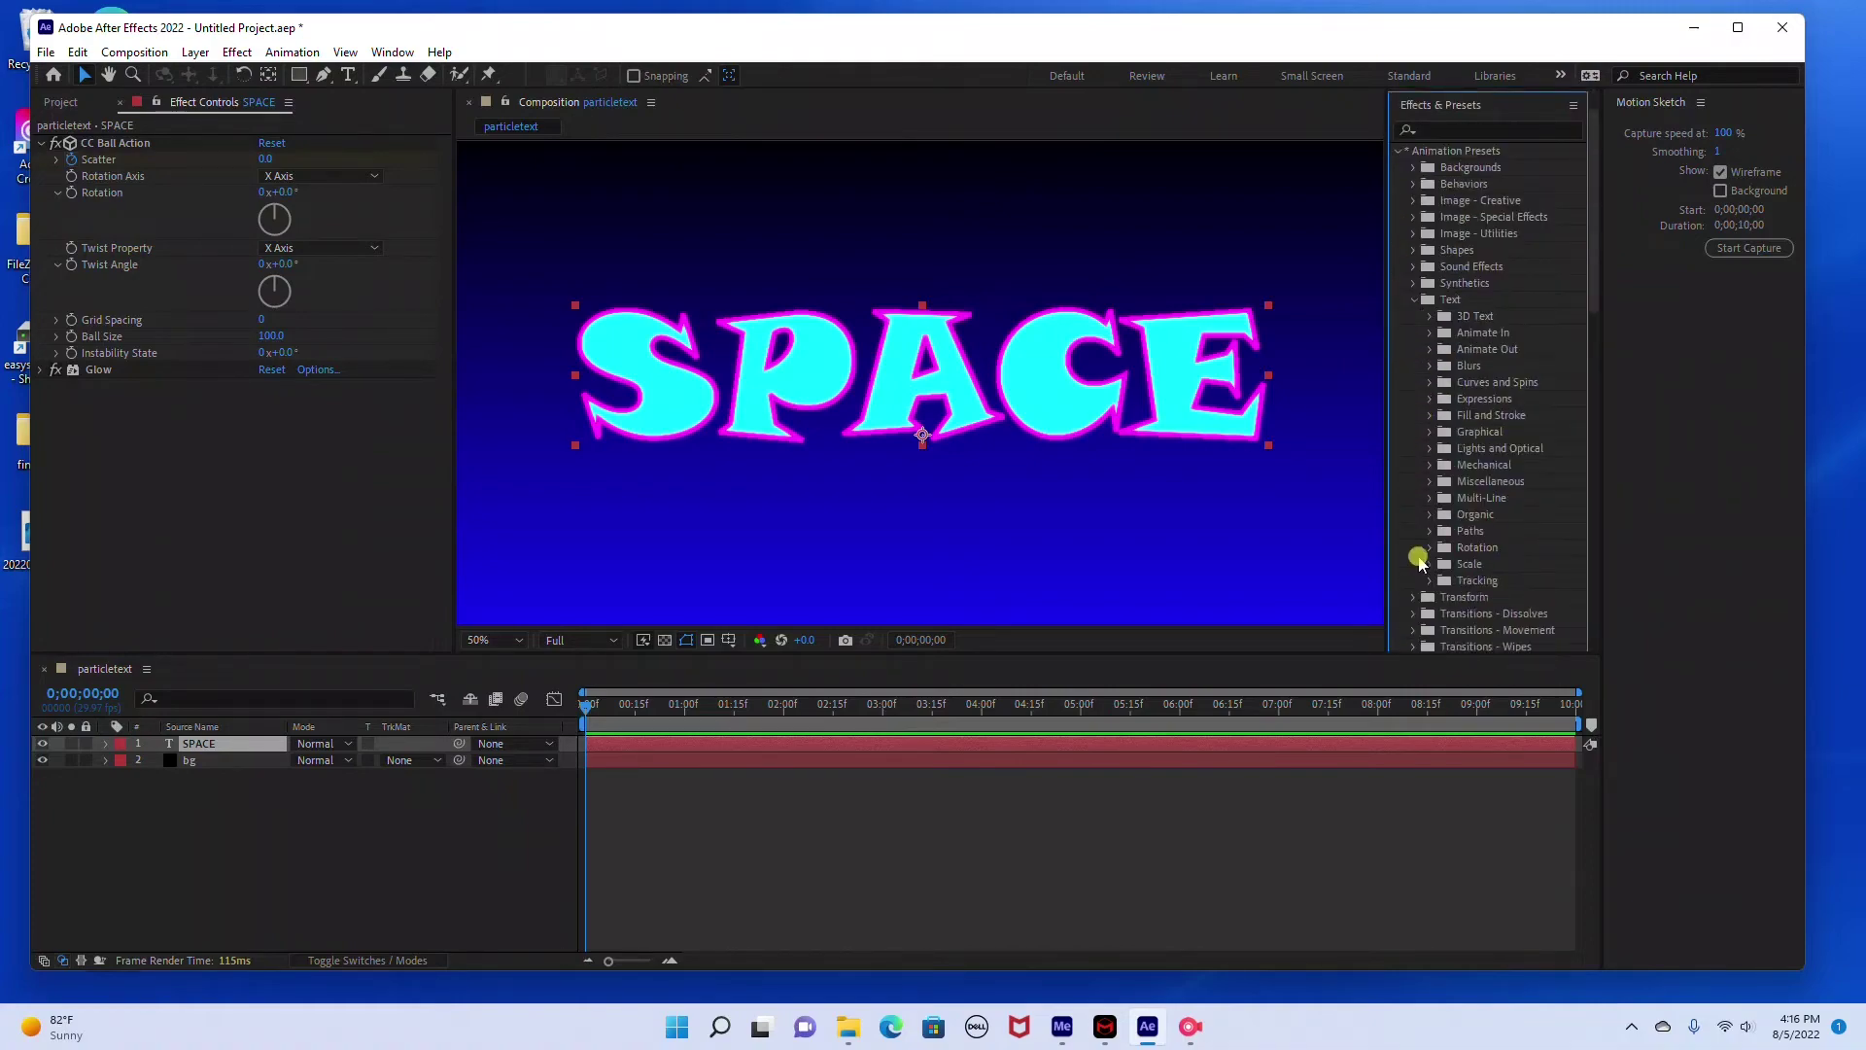
left_click(1429, 565)
scroll(1440, 558, "down", 1)
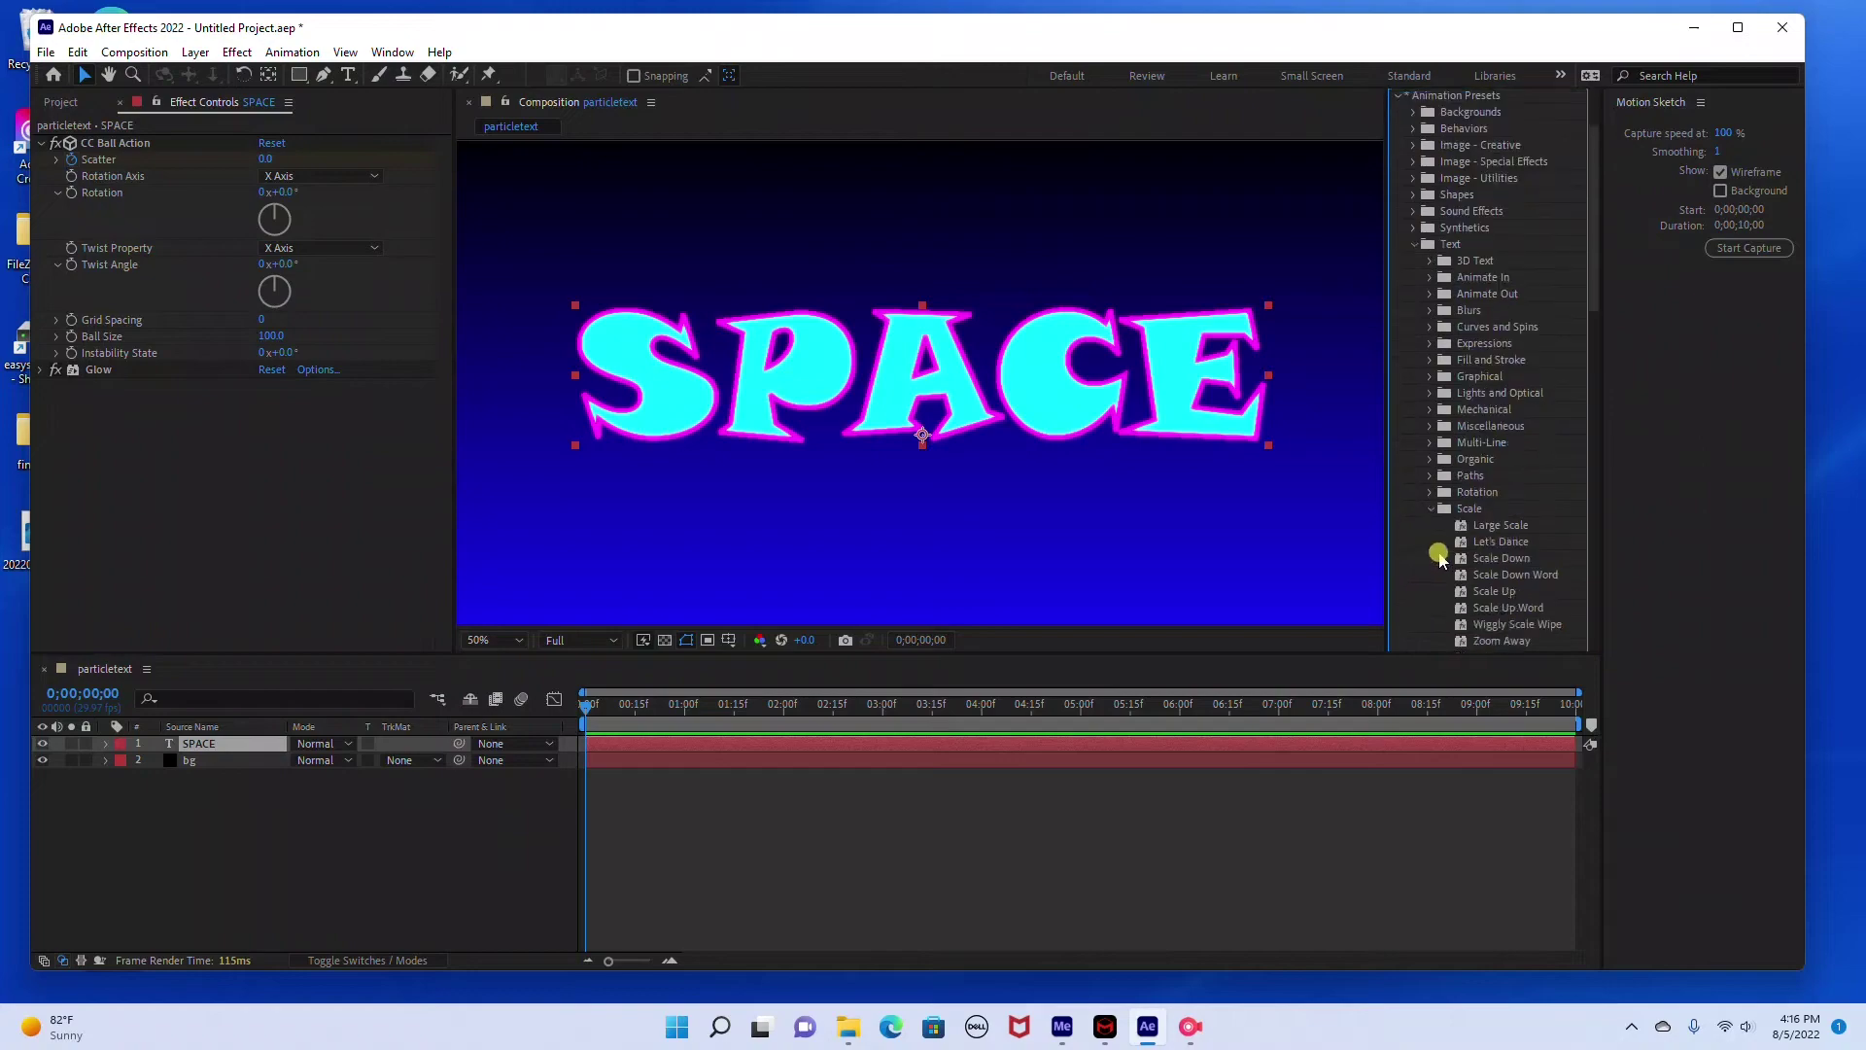
left_click(1495, 593)
left_click_drag(1498, 594, 197, 751)
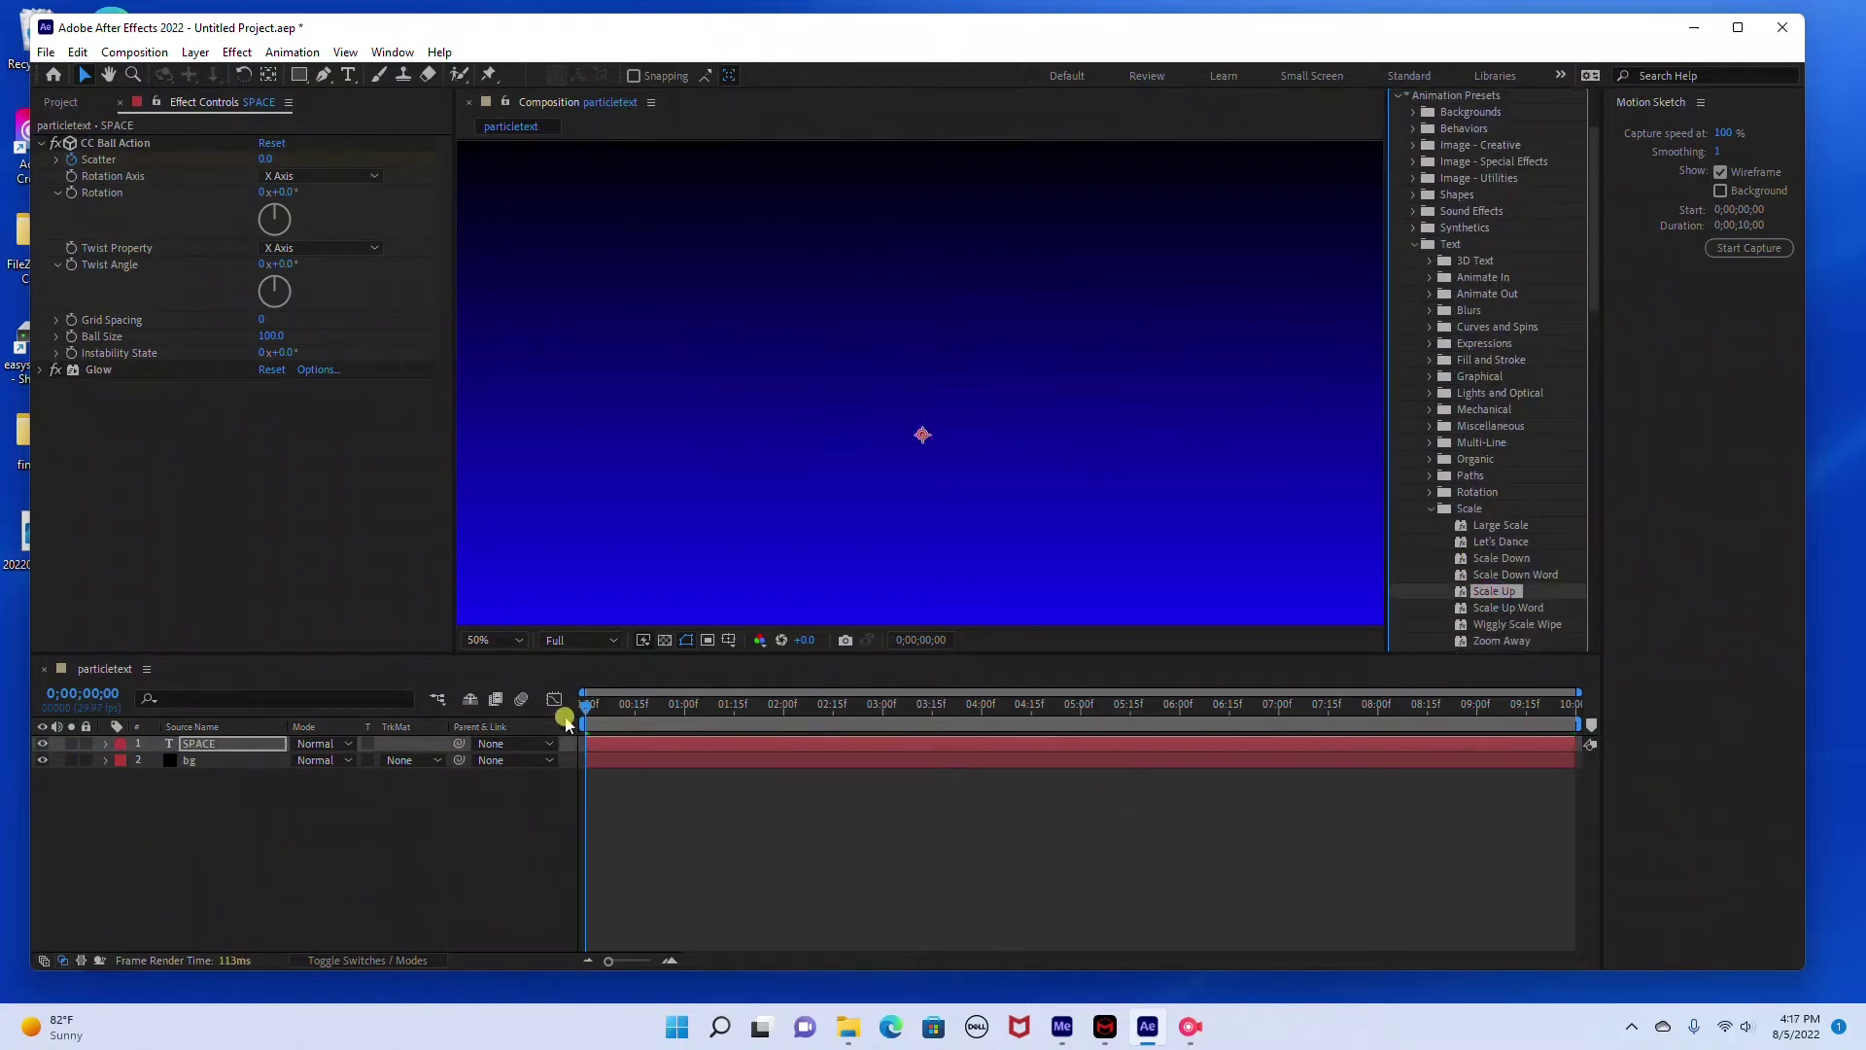
Scrub forward and play the preview to watch the SPACE letters scale up
mouse_move(566, 724)
left_mouse_down()
mouse_move(716, 709)
mouse_move(589, 705)
left_mouse_up()
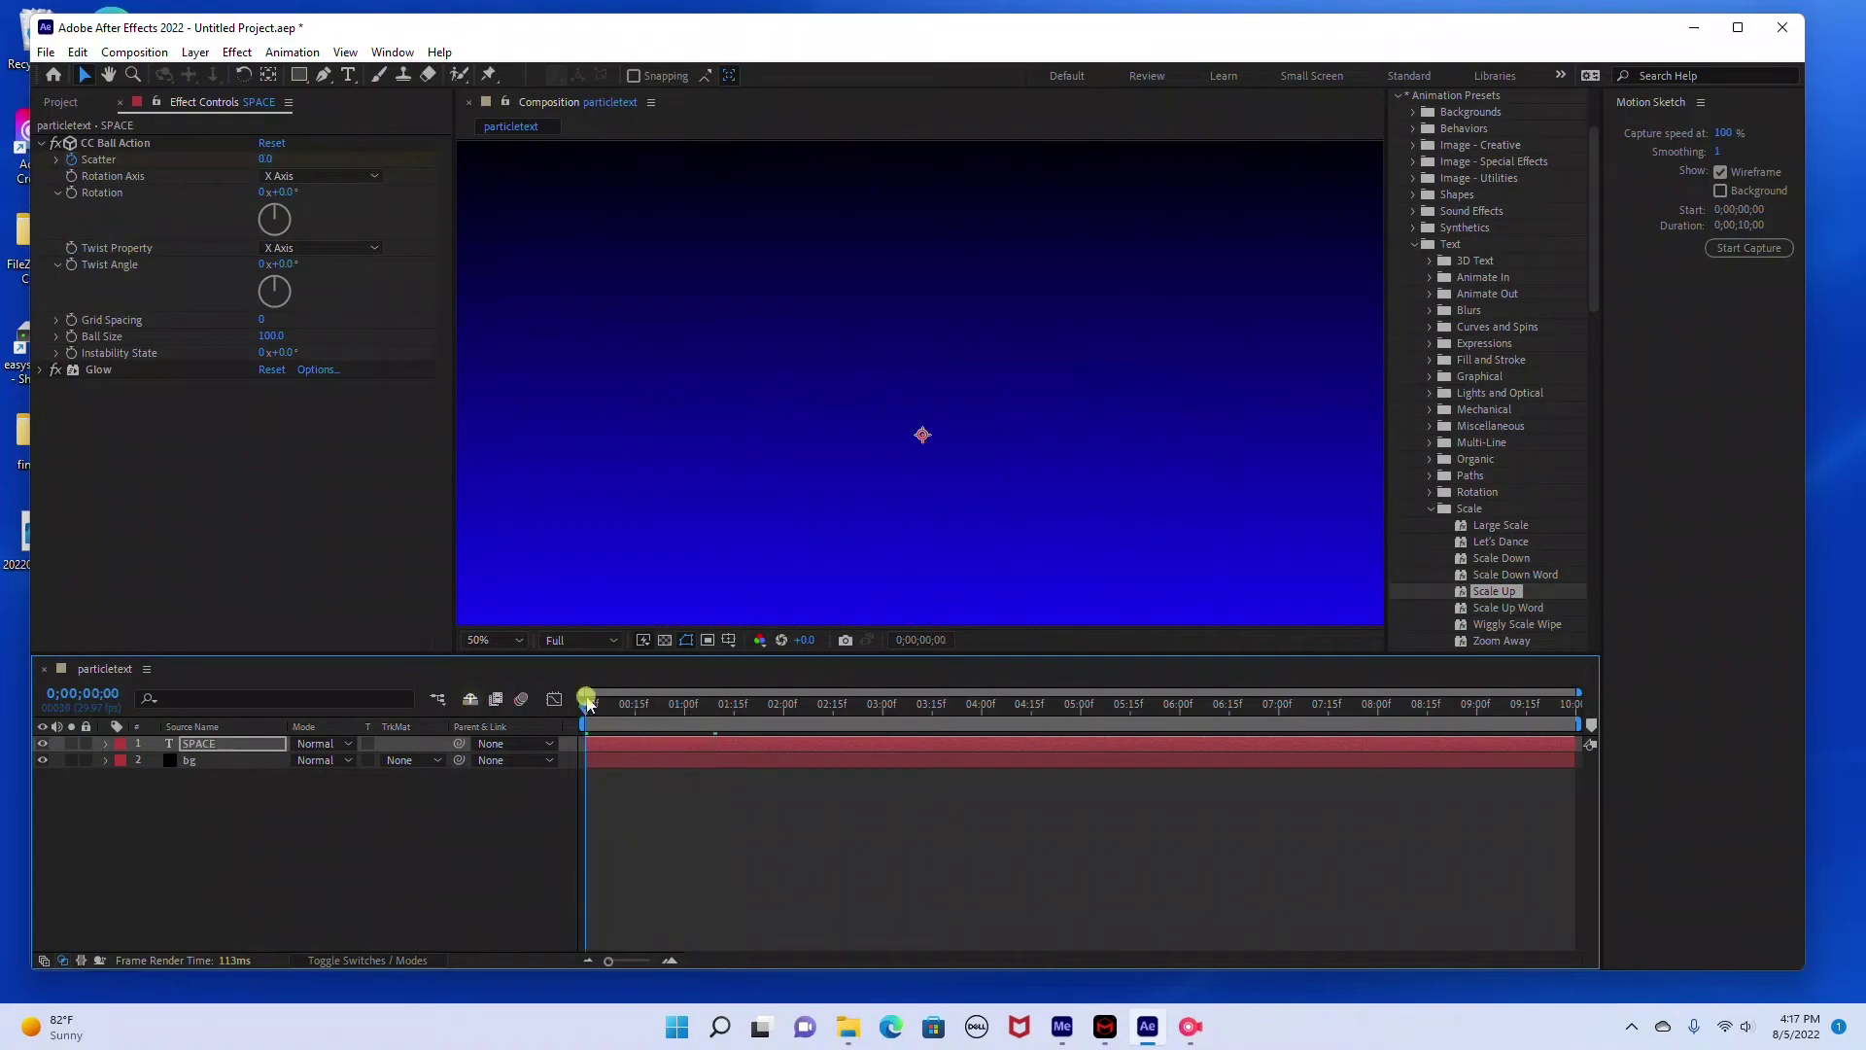
scroll(1492, 564, "down", 10)
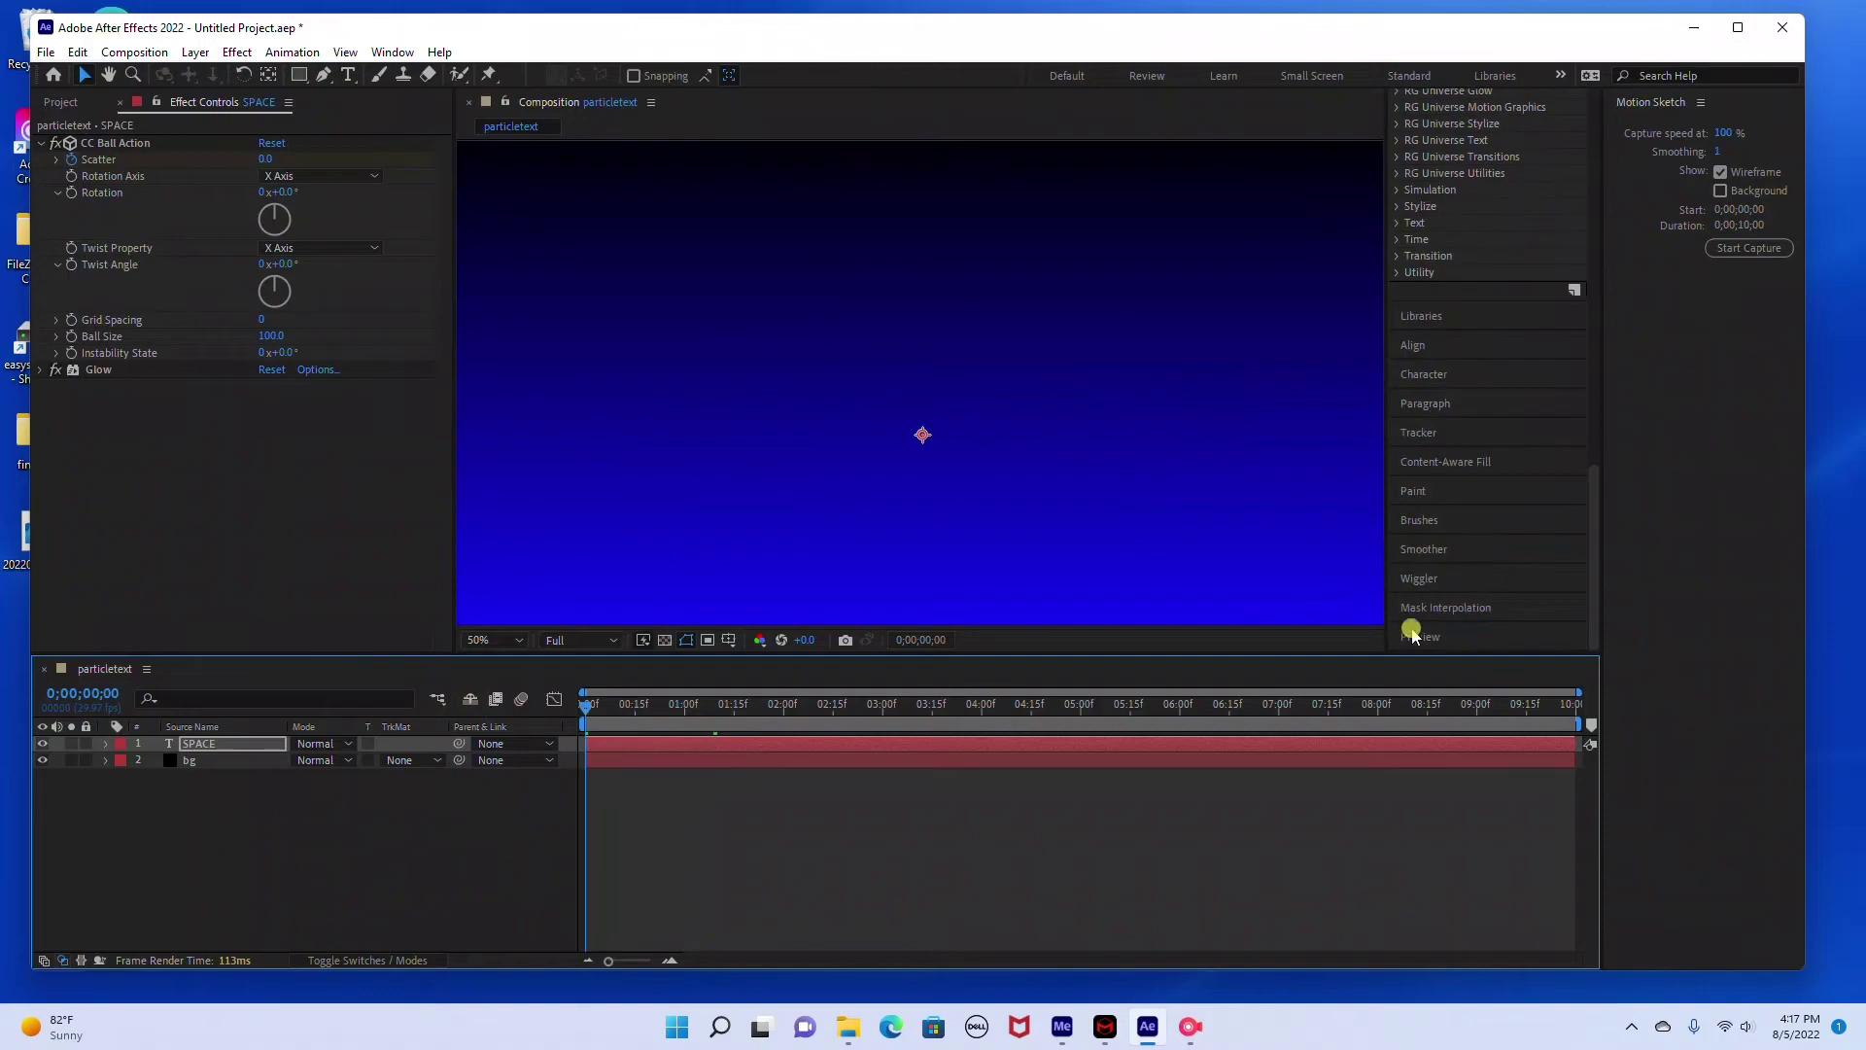
left_click(1413, 636)
left_click(1485, 537)
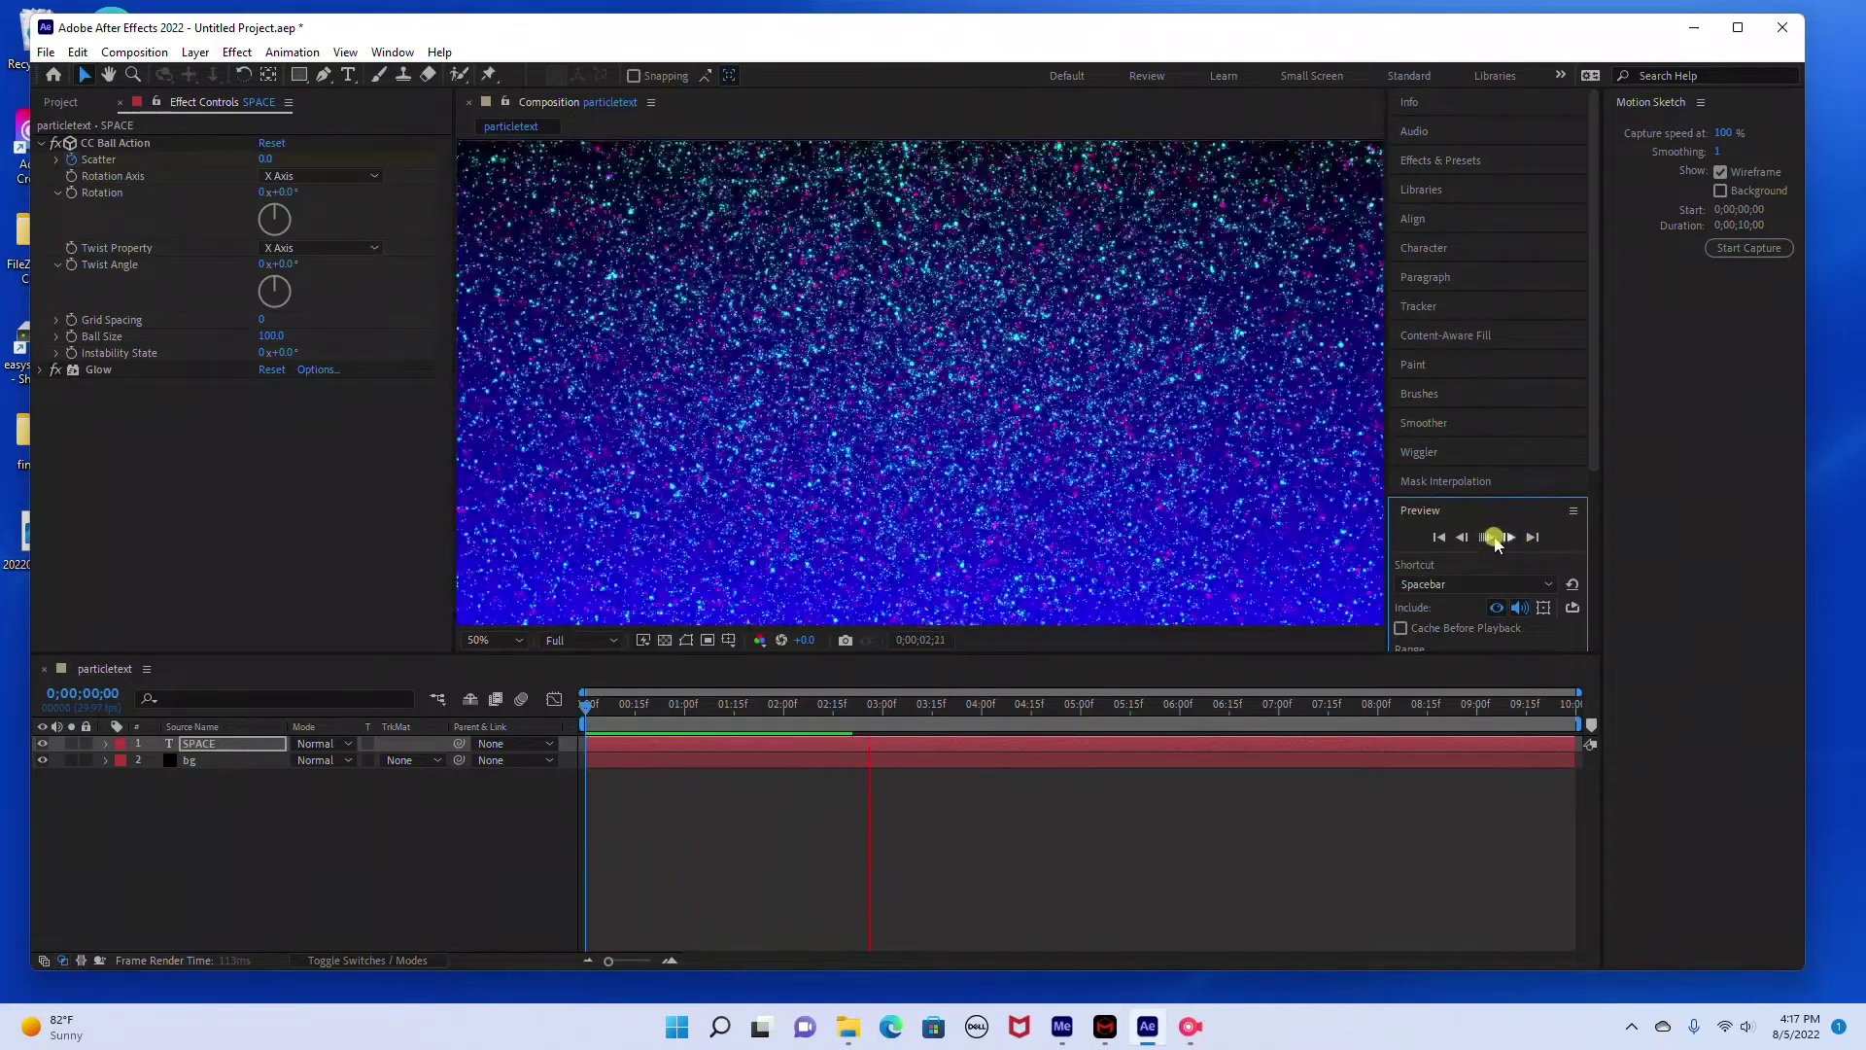
left_click(1493, 538)
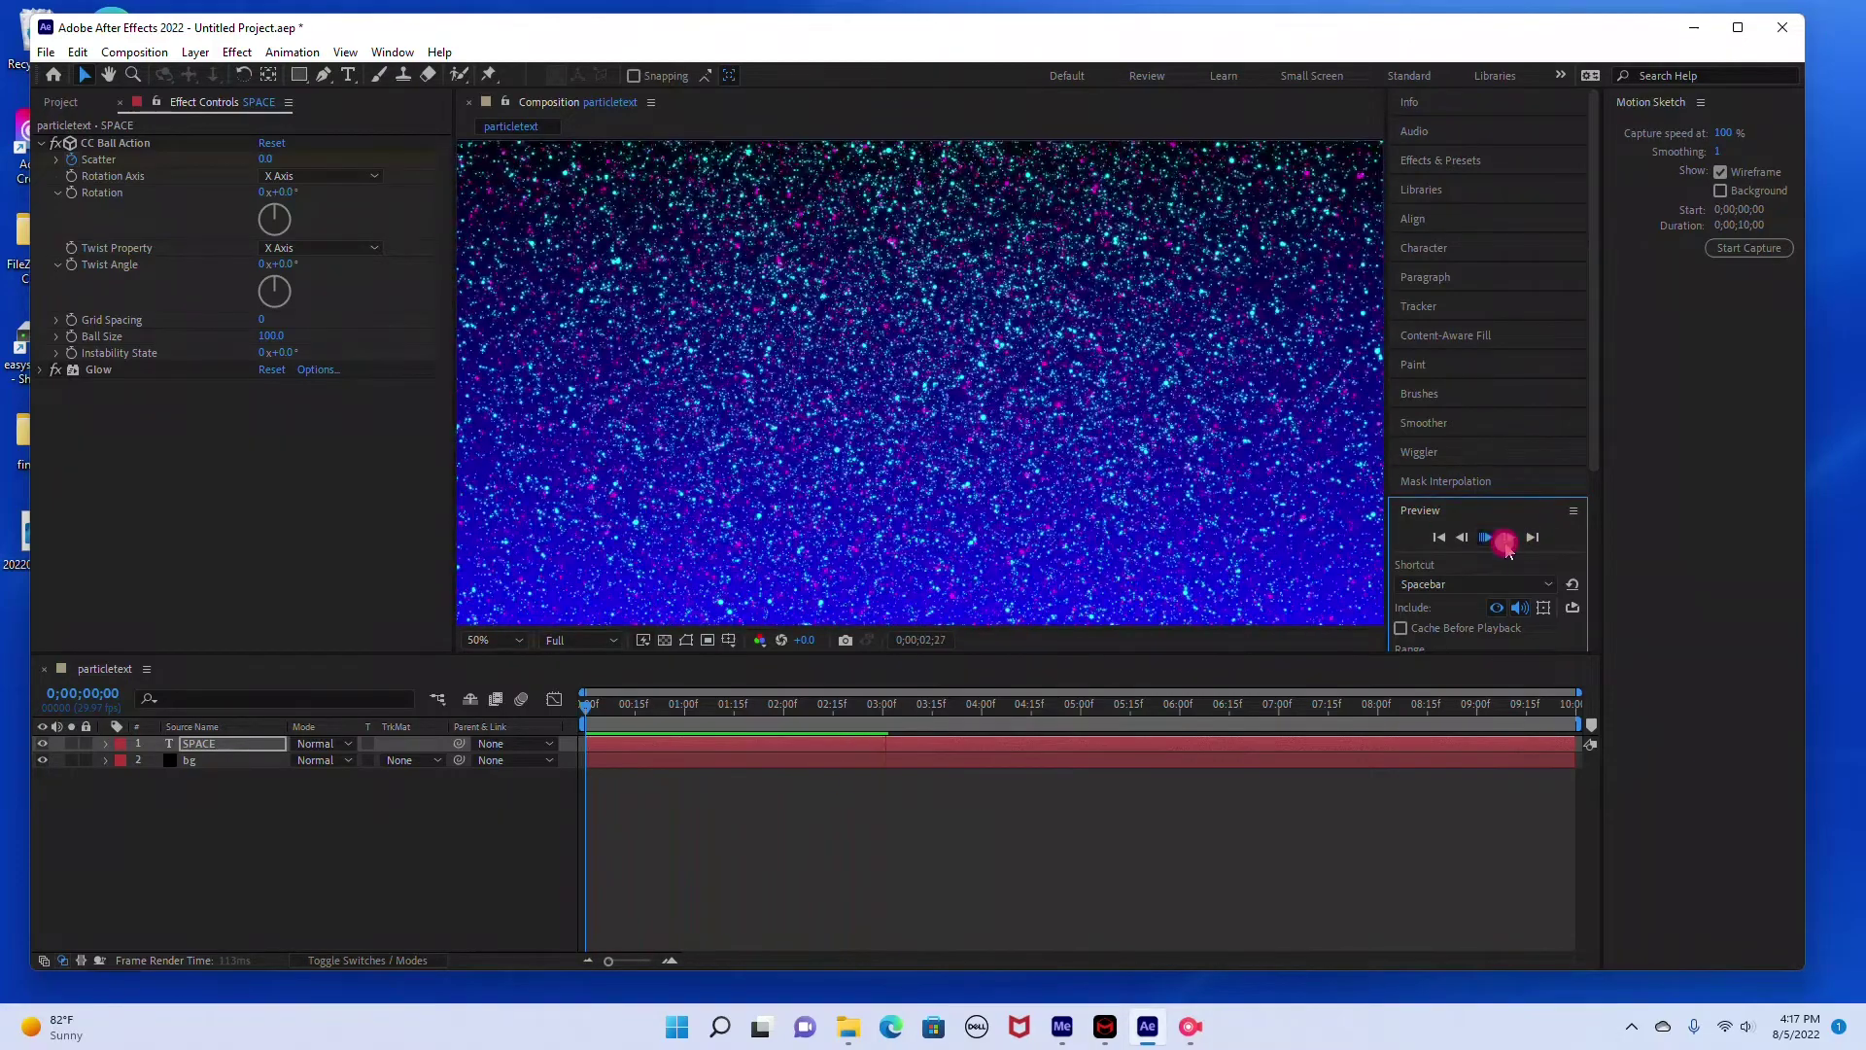
Toggle the SPACE layer's properties, then scrub back to about 0;00;00;14
left_click(106, 744)
left_click(107, 745)
left_click(107, 744)
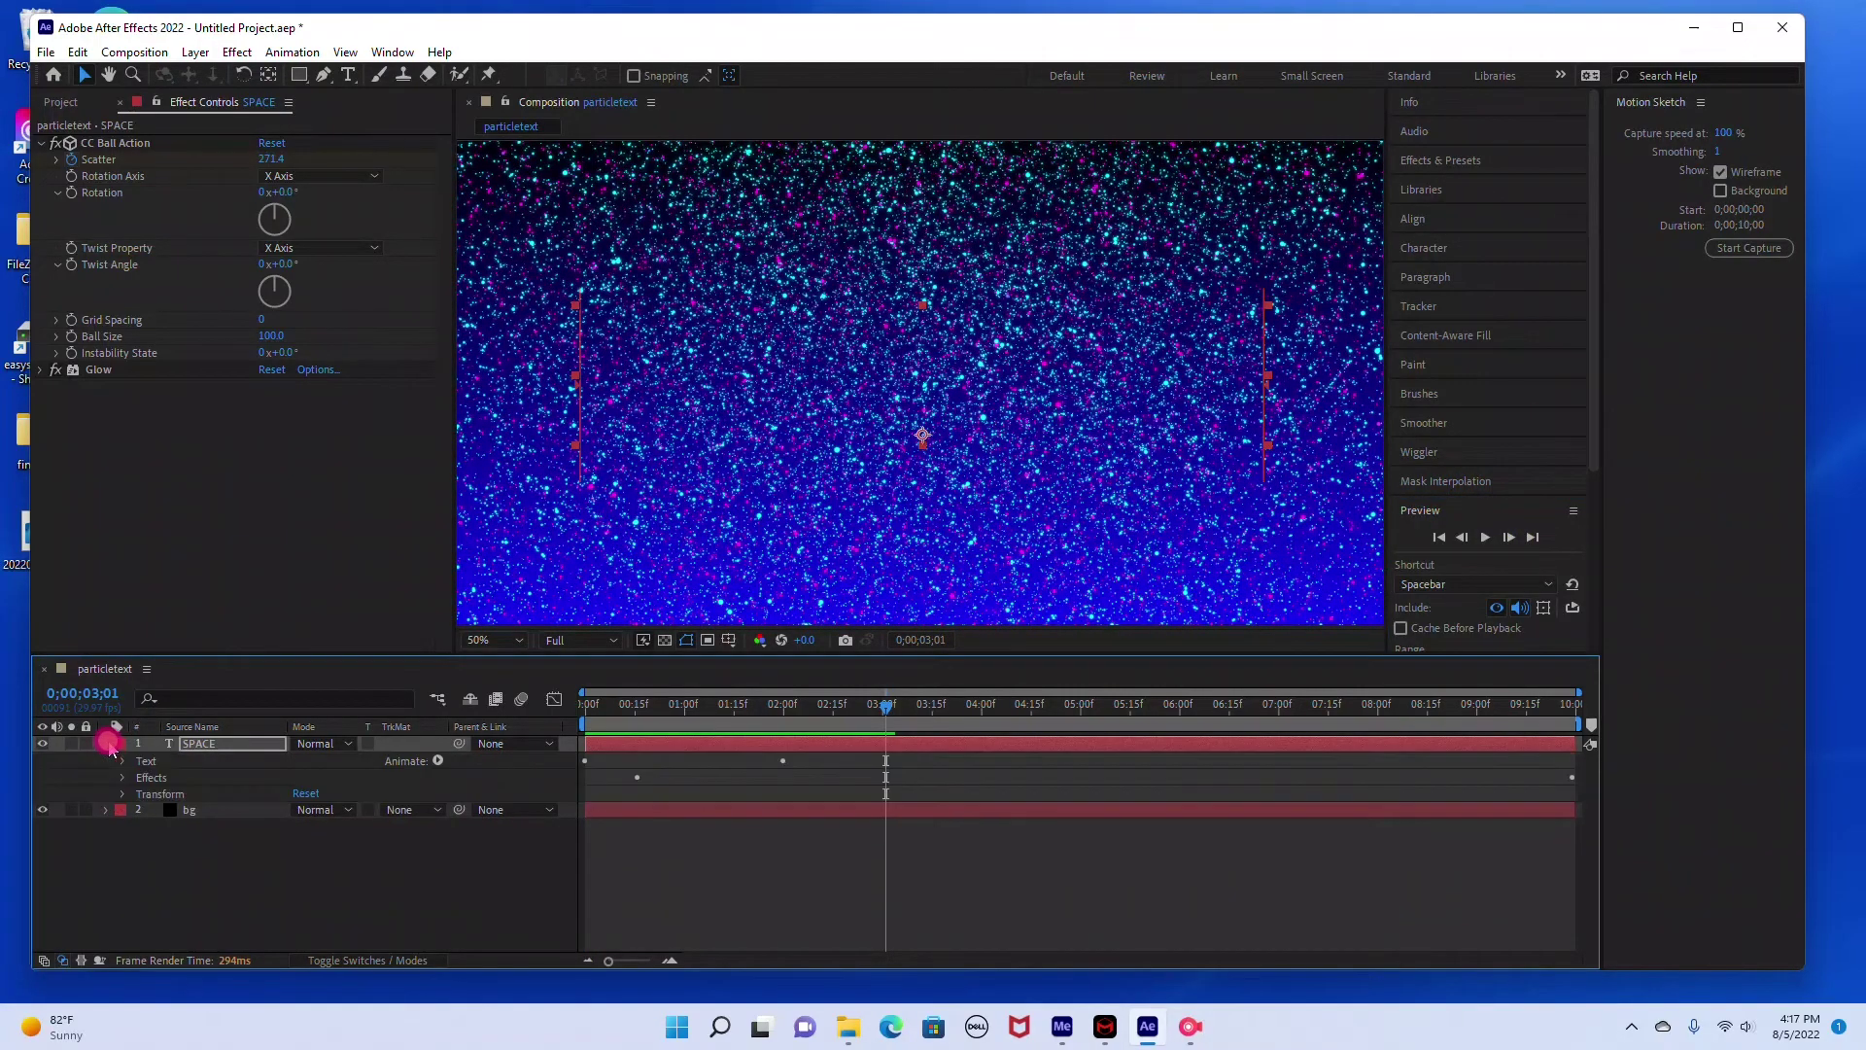
left_click(107, 744)
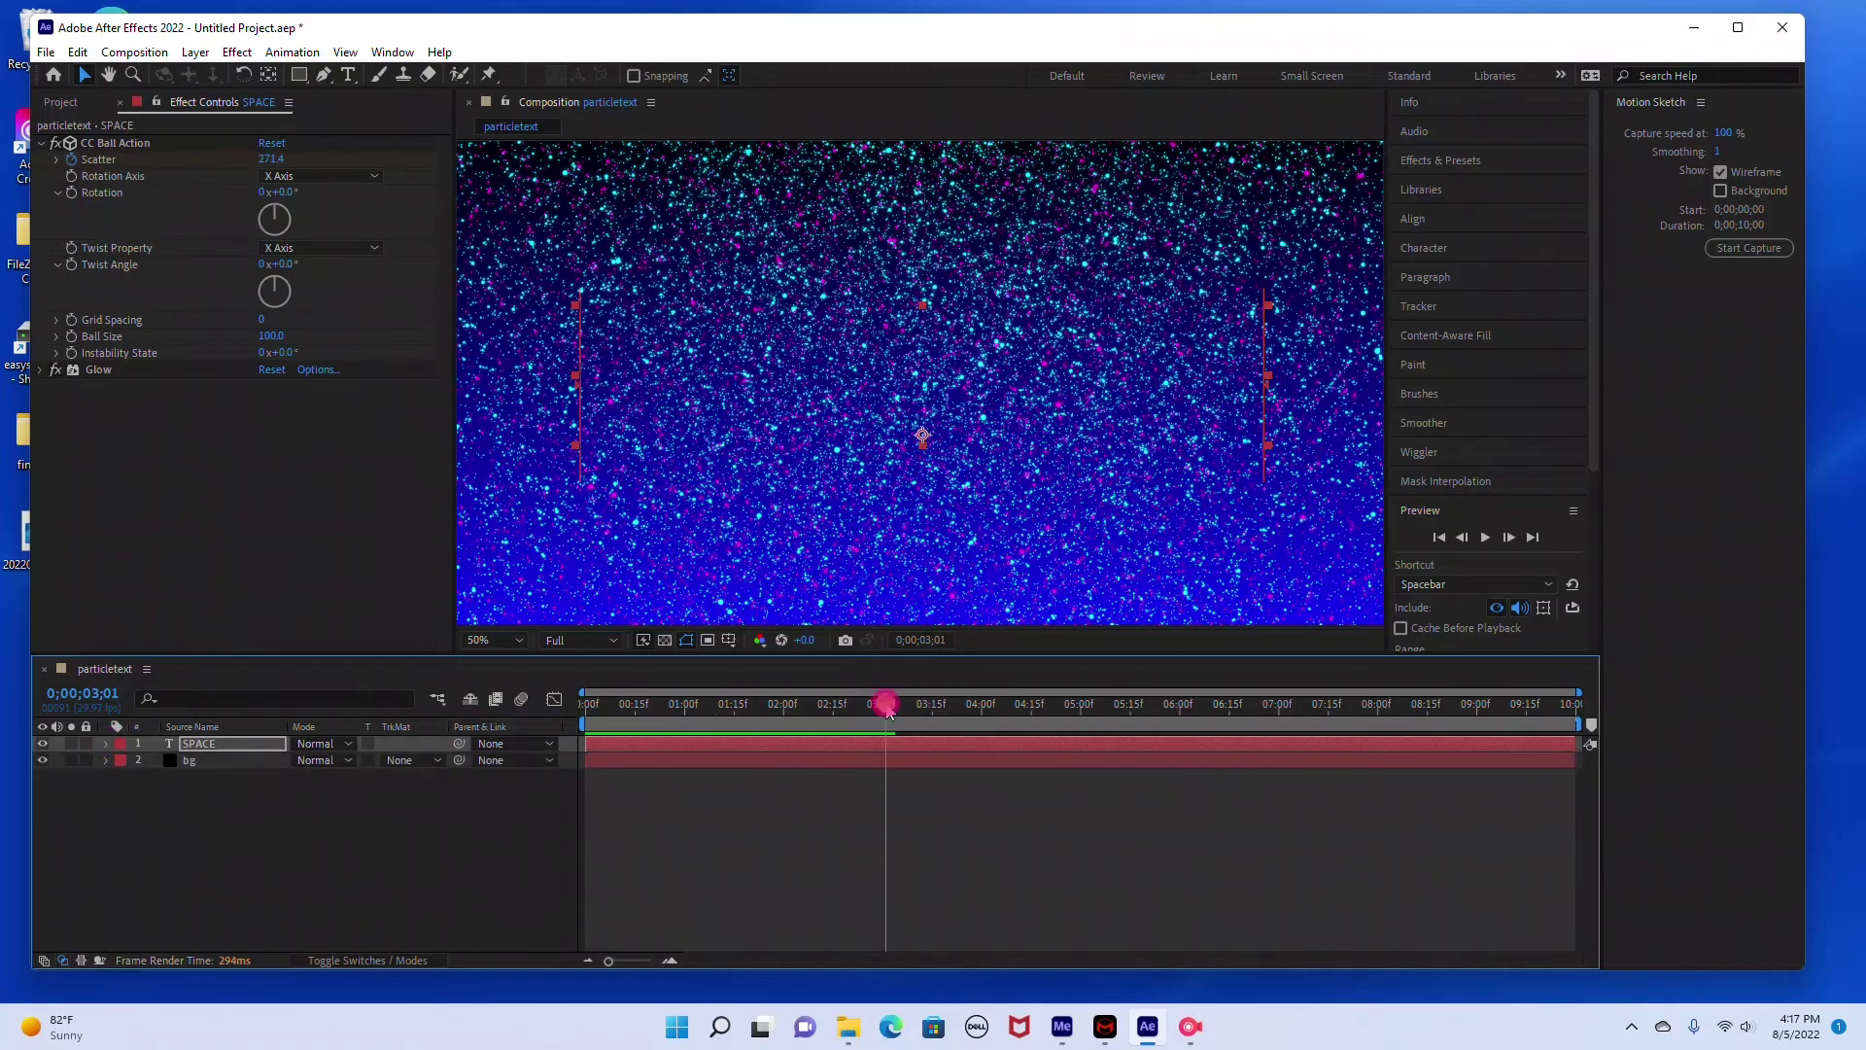
left_click_drag(887, 709, 633, 717)
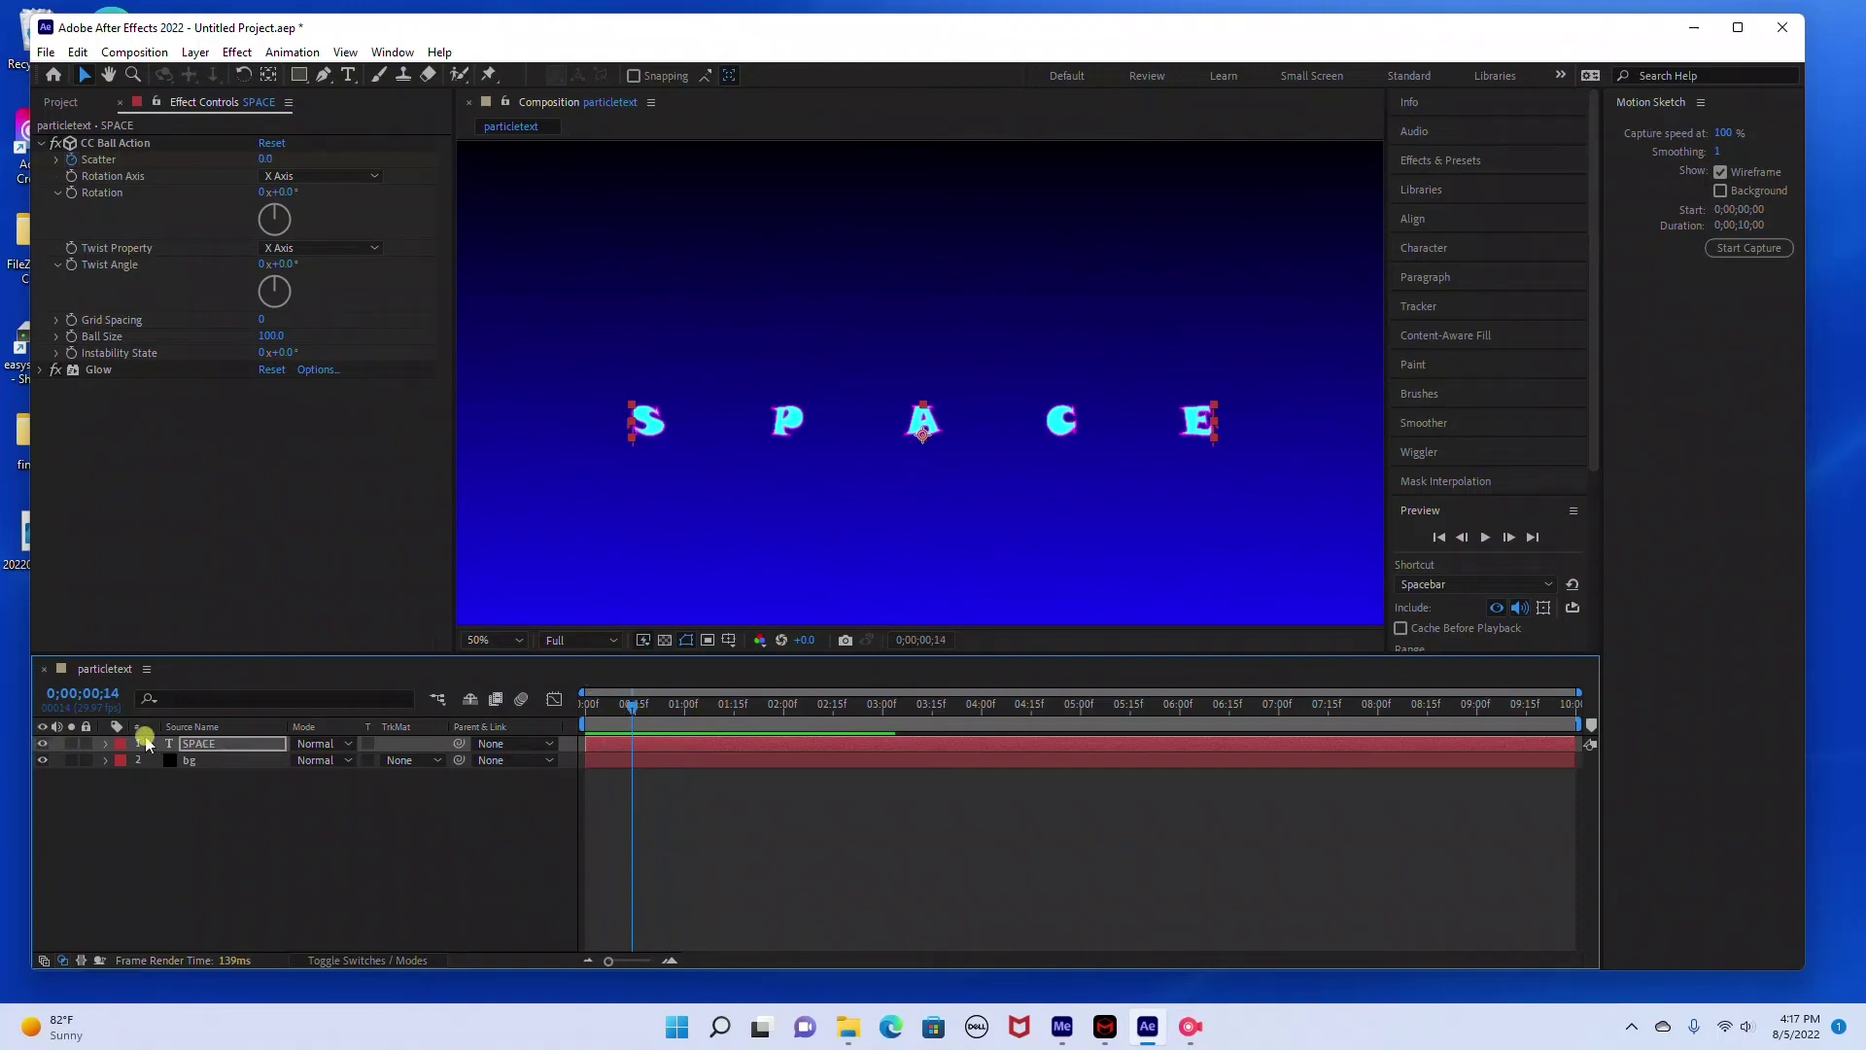
Reveal the SPACE layer's CC Ball Action effect properties
left_click(105, 744)
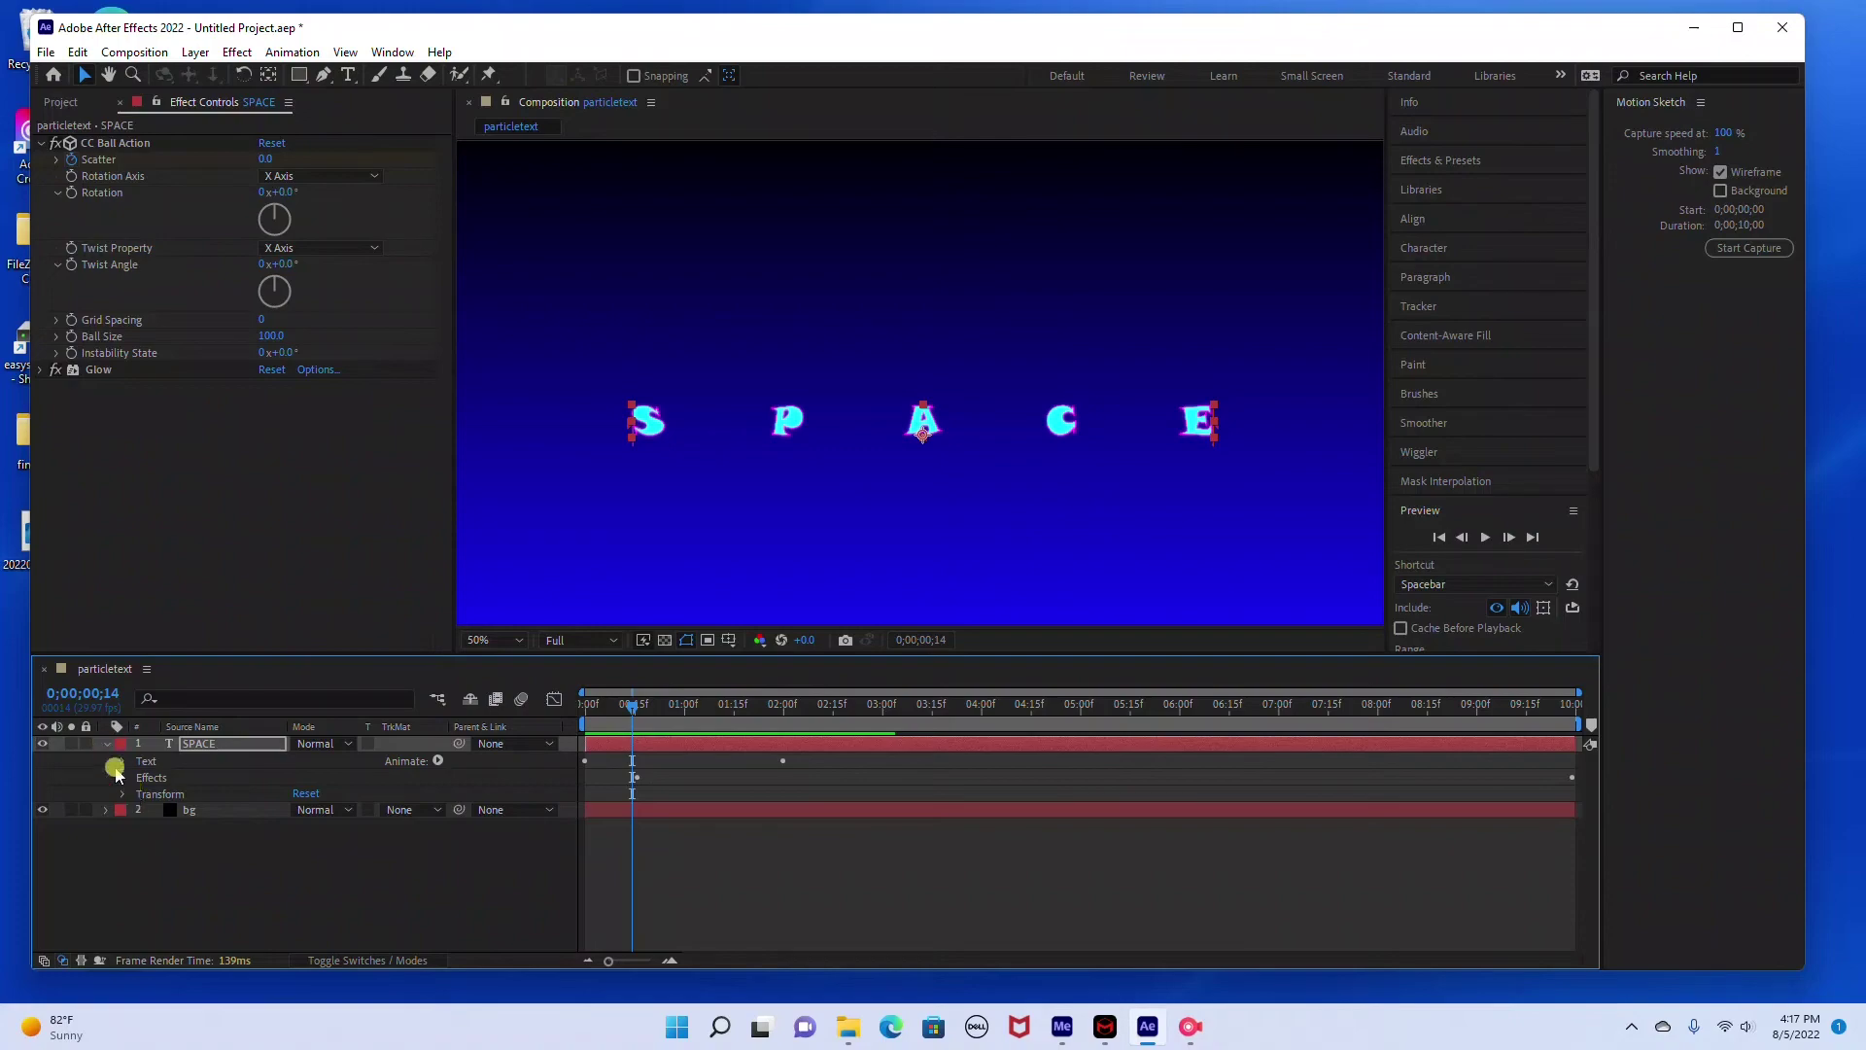
left_click(121, 779)
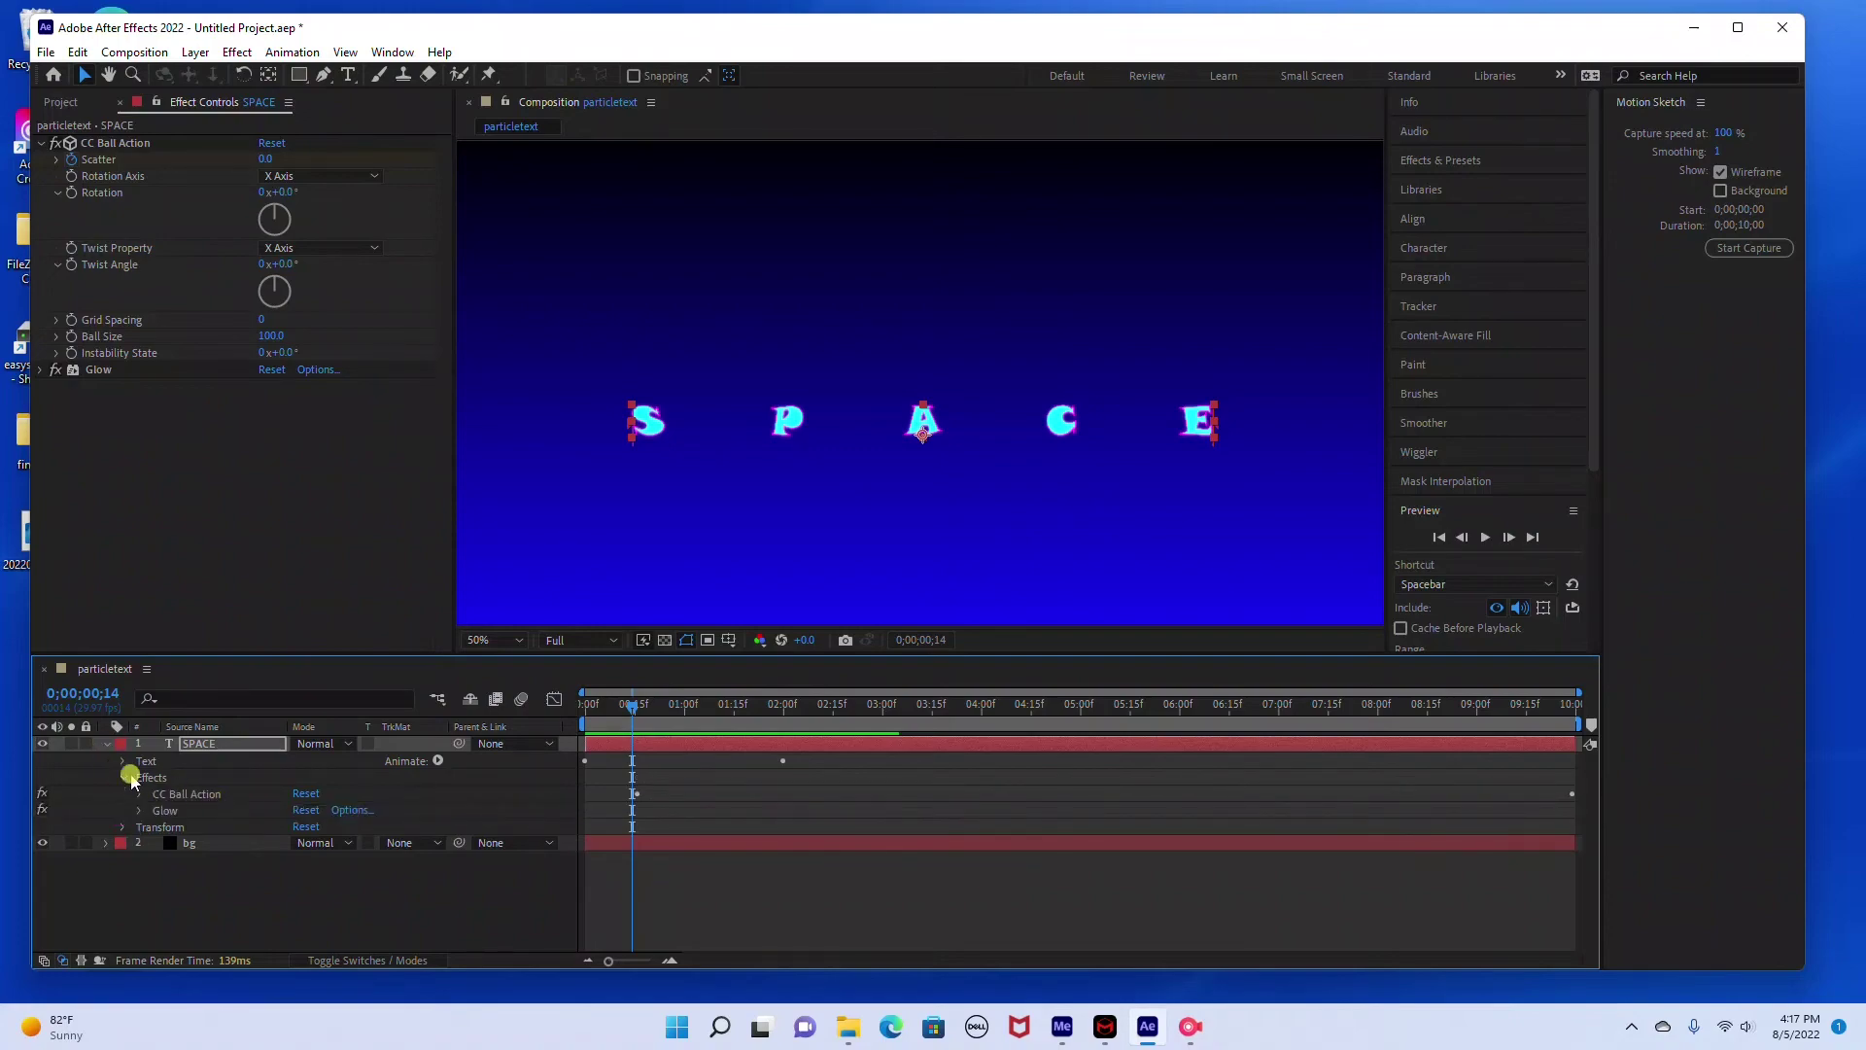
left_click(140, 794)
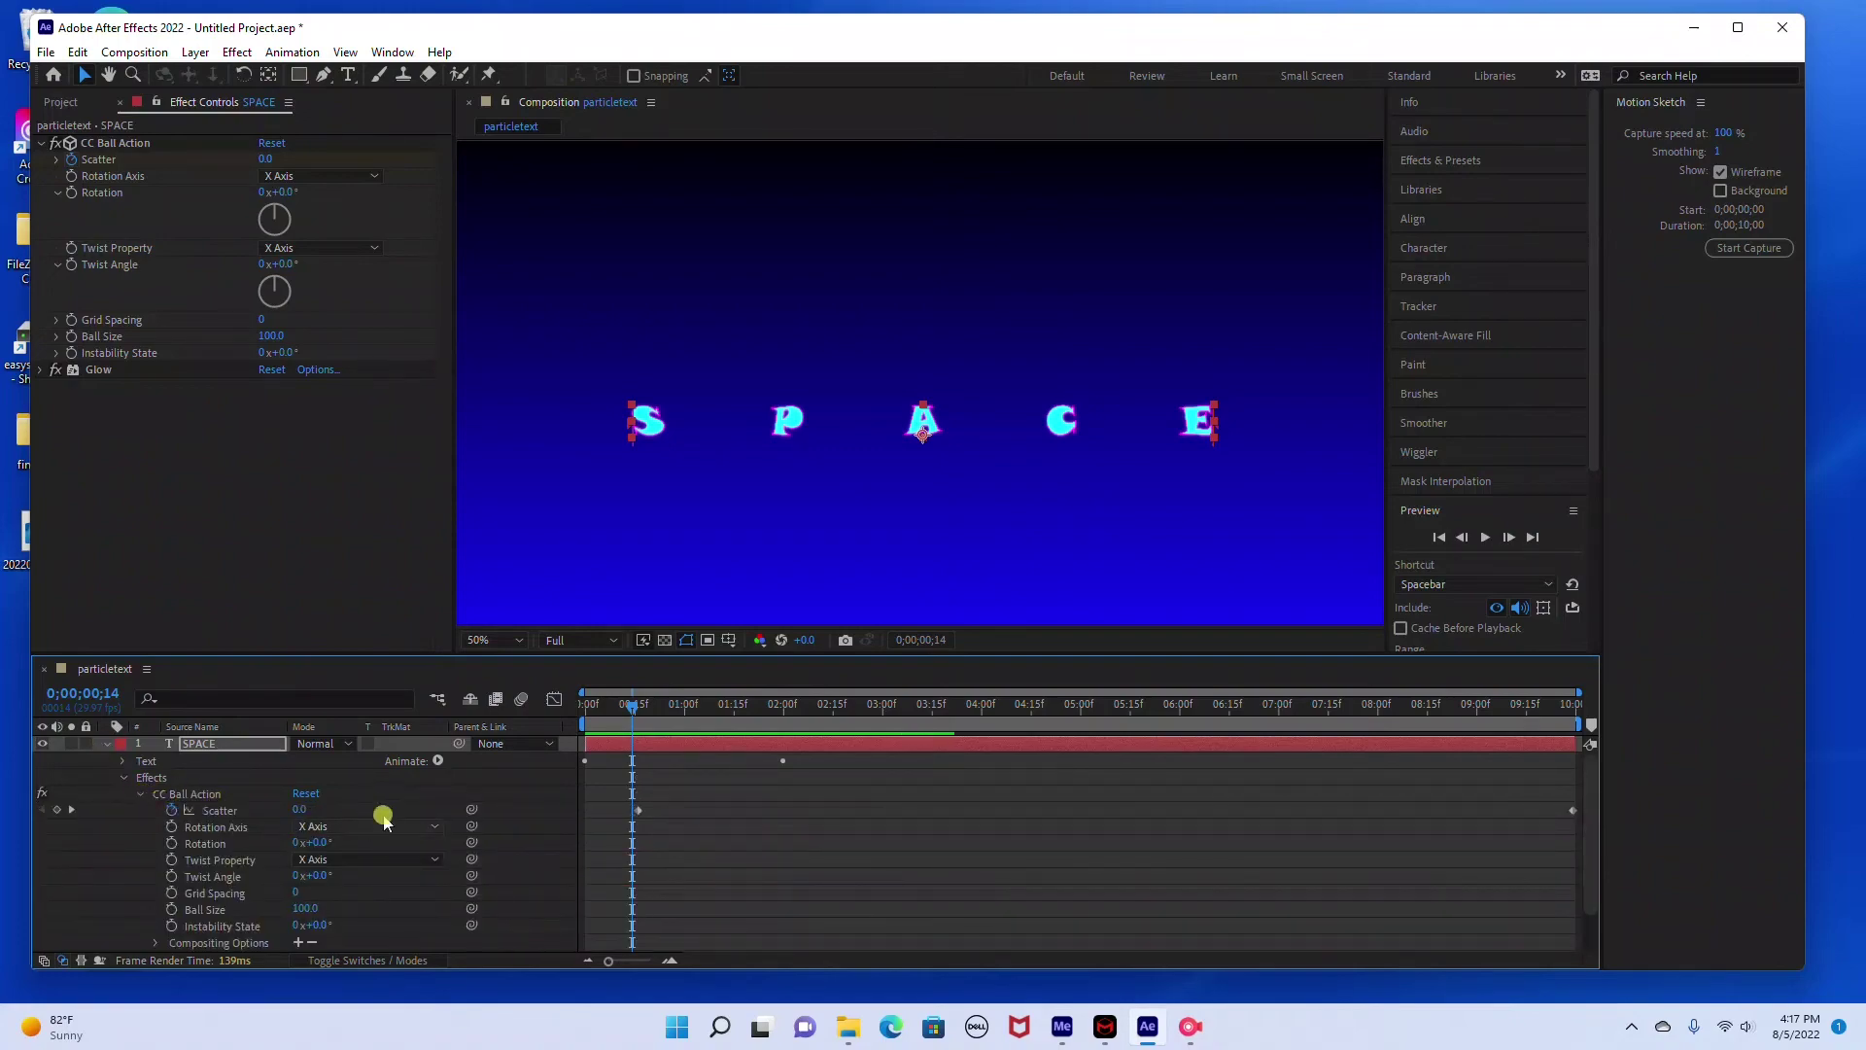
Drag the Scatter keyframe later, to about one second
left_click(626, 706)
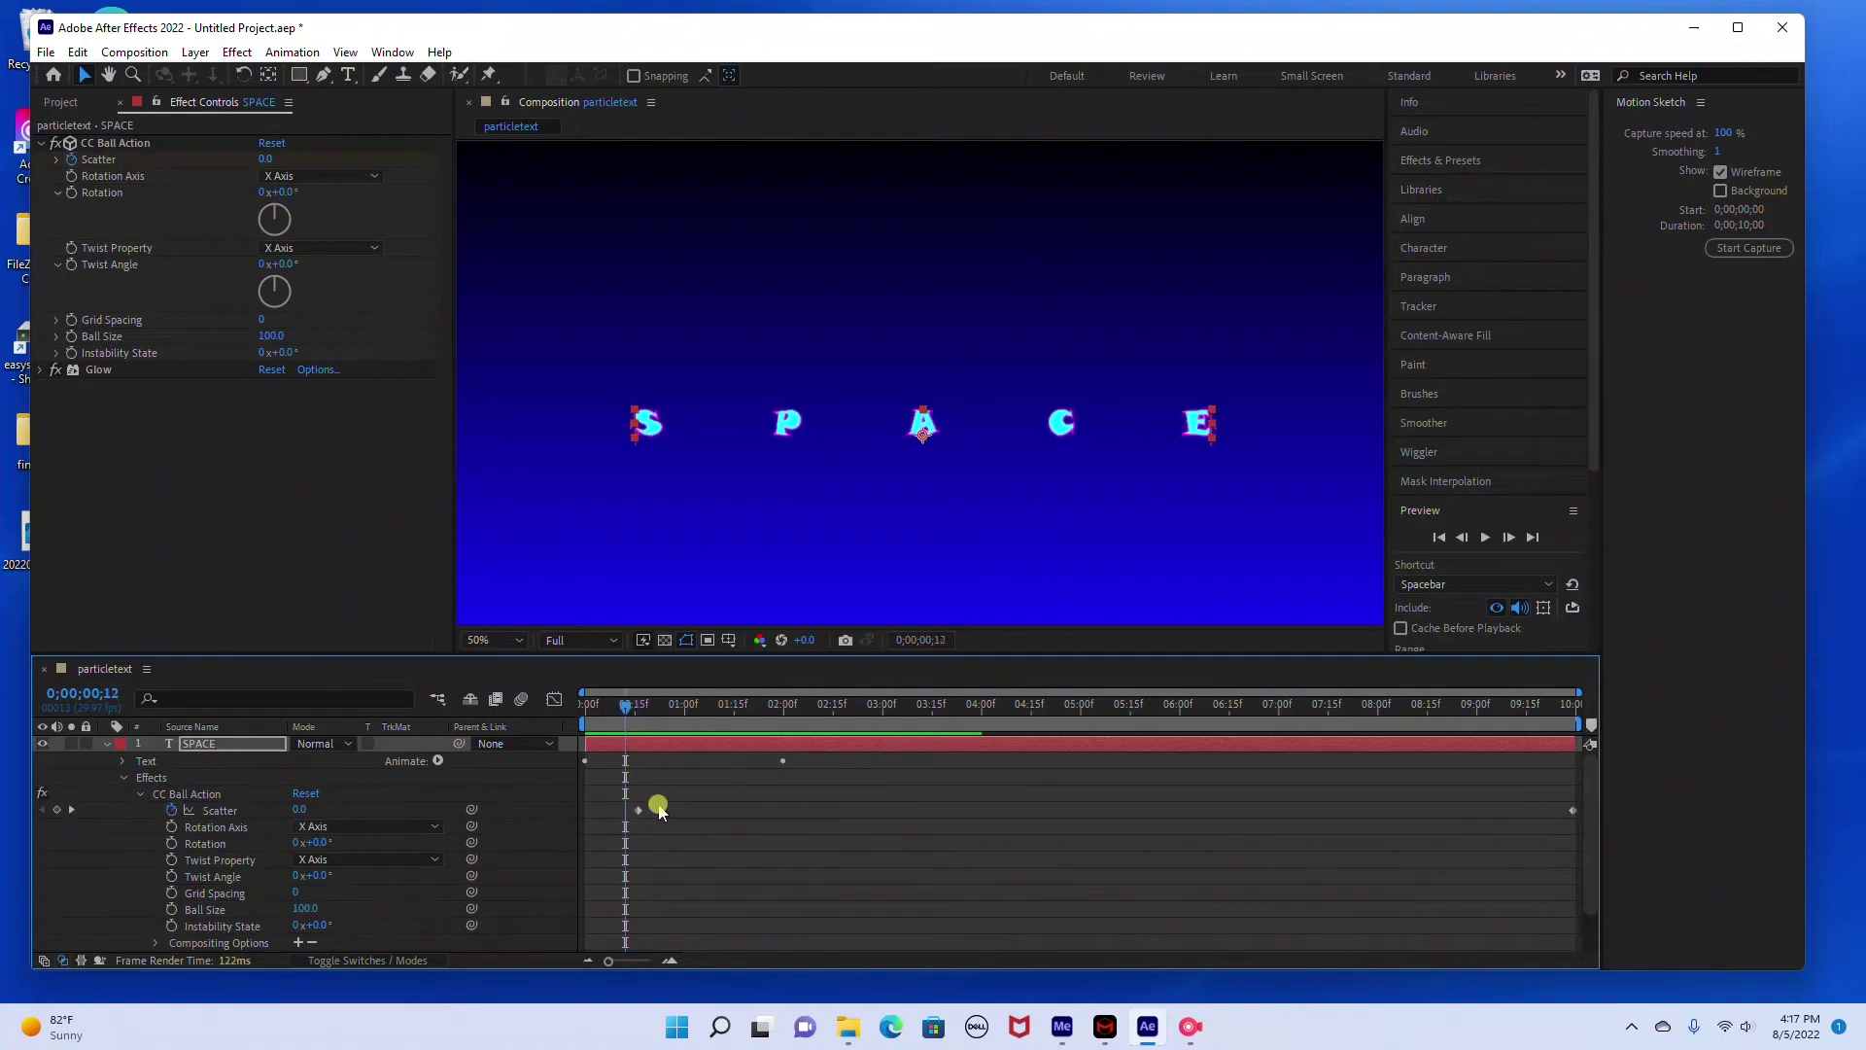
left_click(632, 768)
left_click_drag(638, 812, 662, 815)
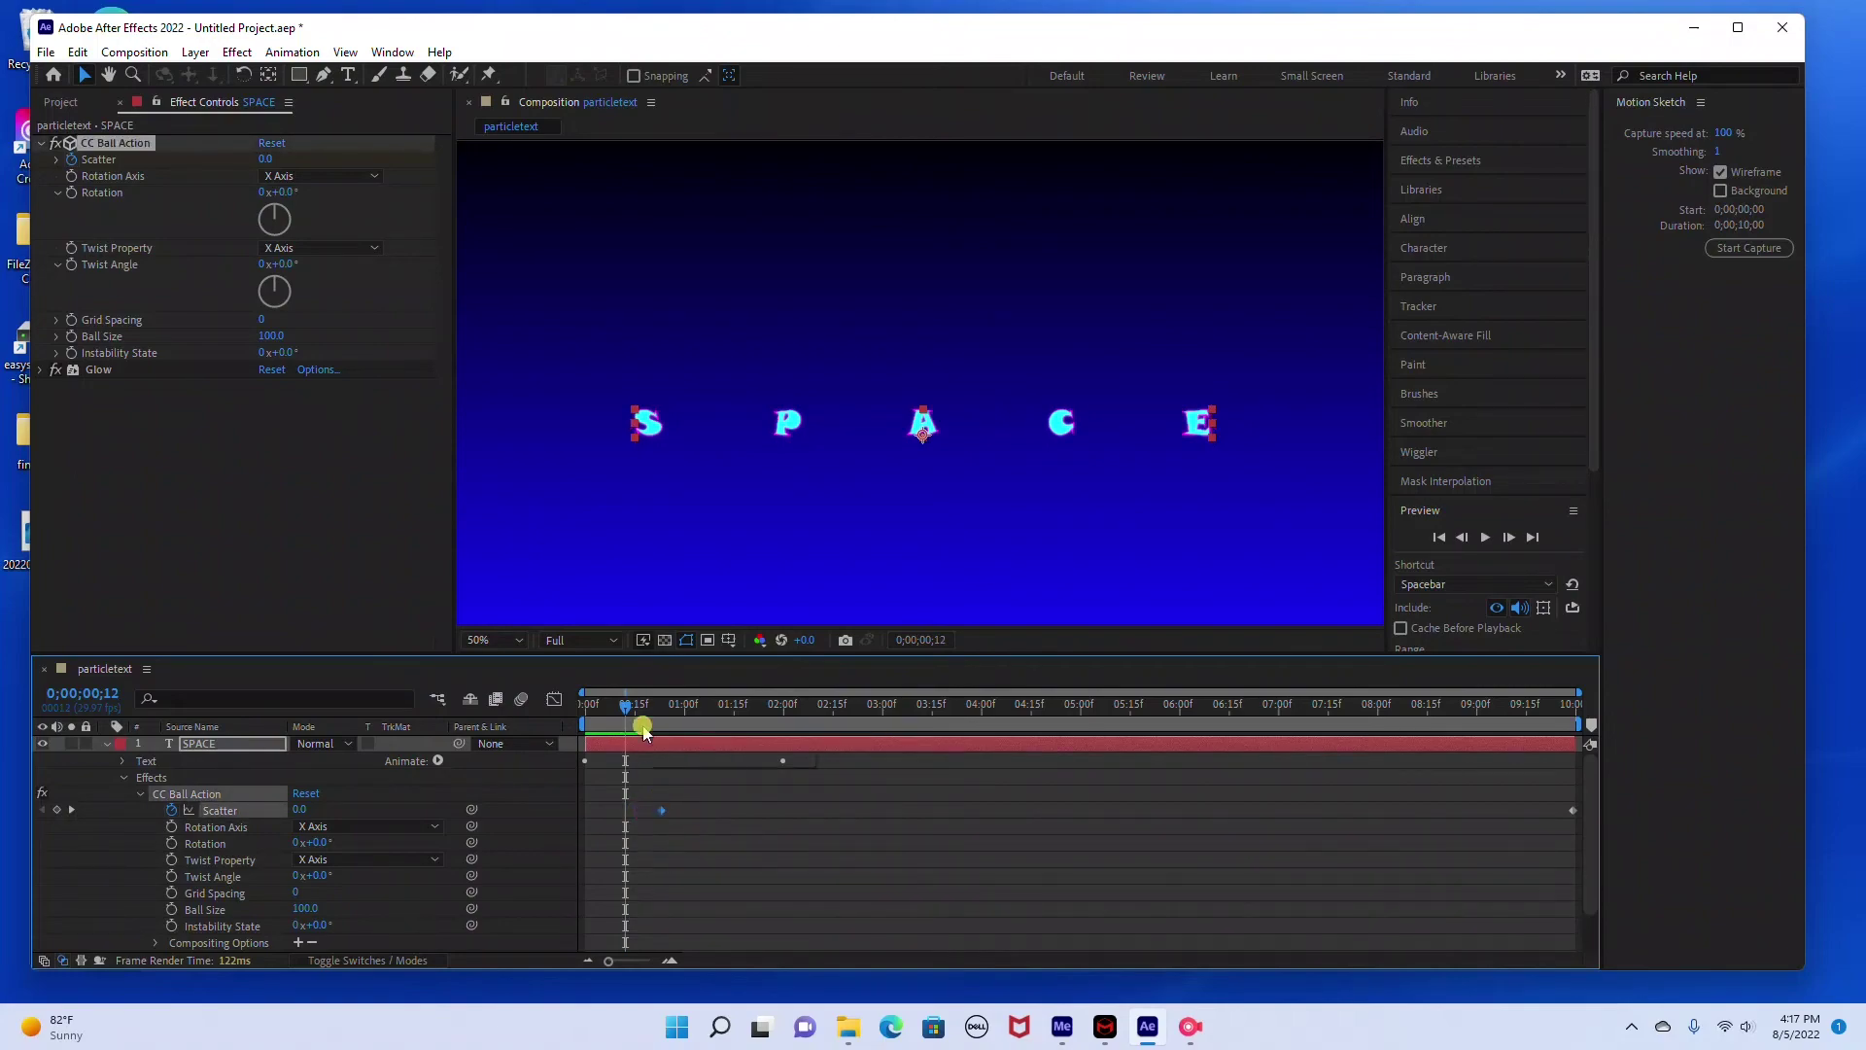
left_click_drag(626, 706, 585, 710)
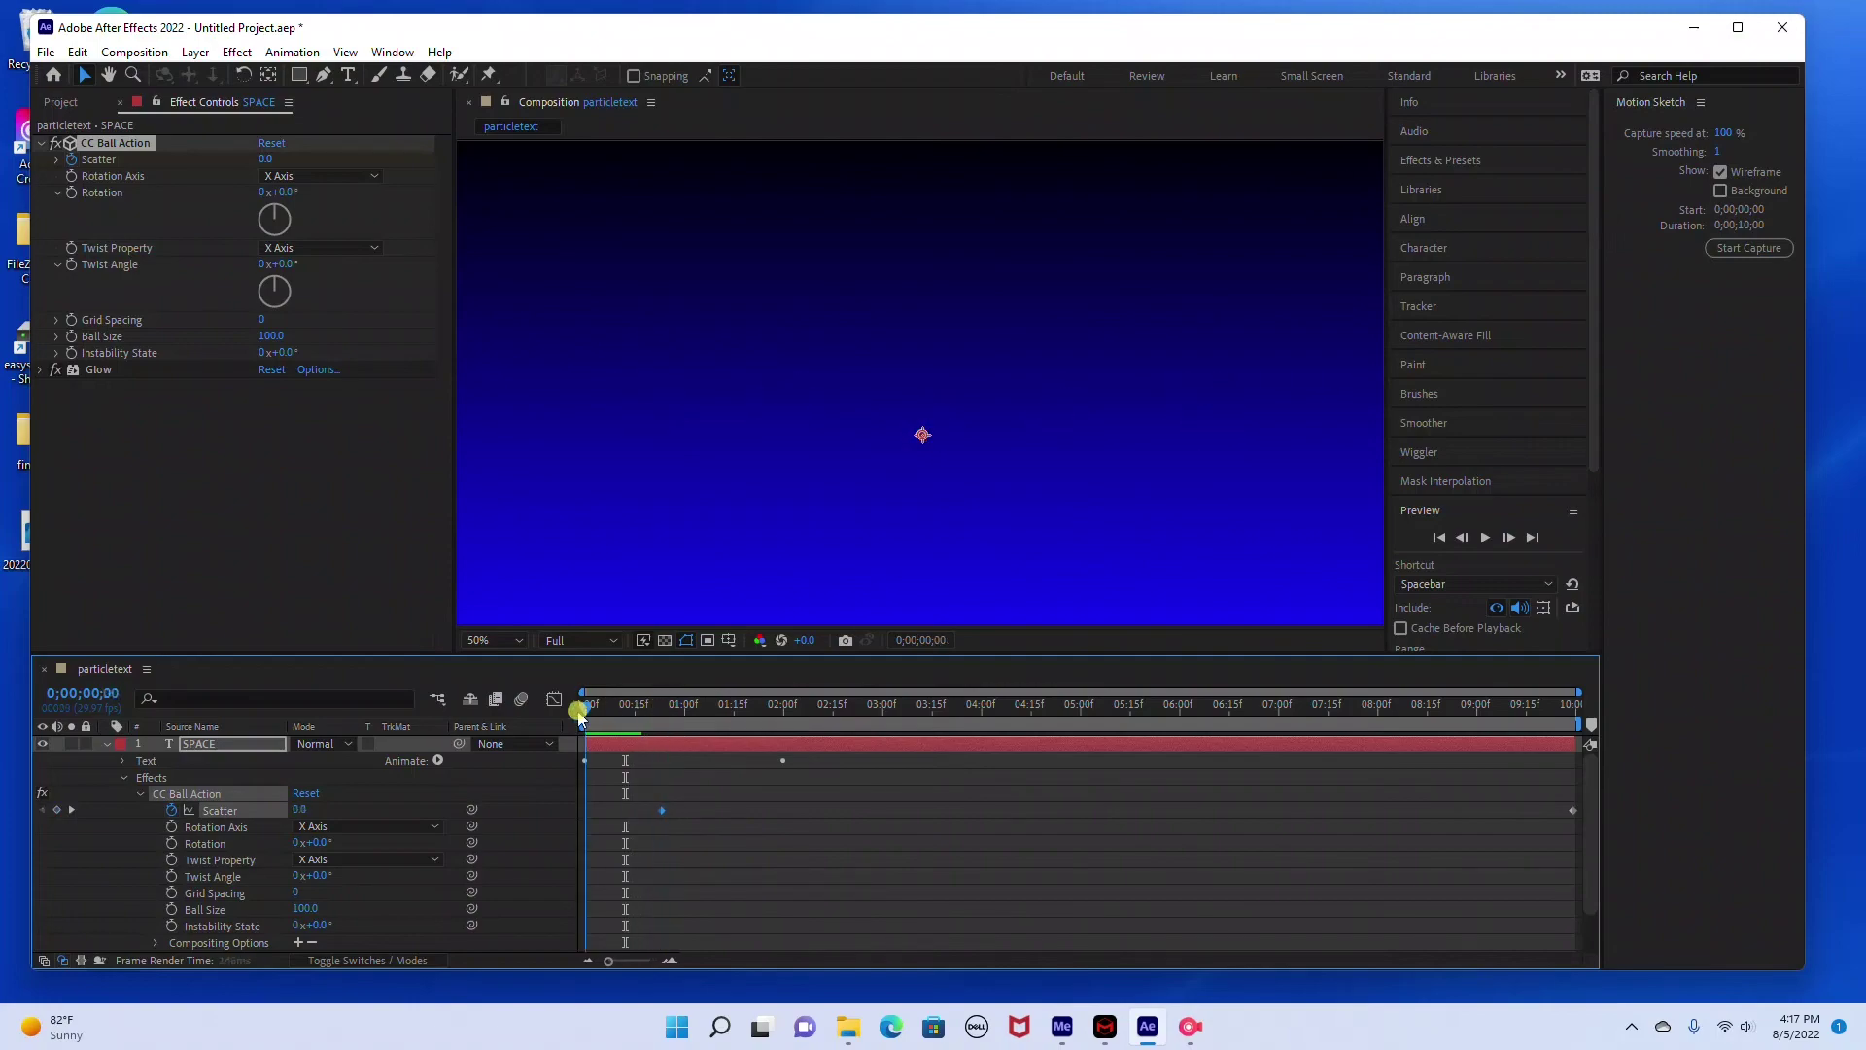
left_click_drag(677, 813, 690, 812)
Preview the retimed animation and collapse the SPACE layer's effect properties
left_click(1485, 537)
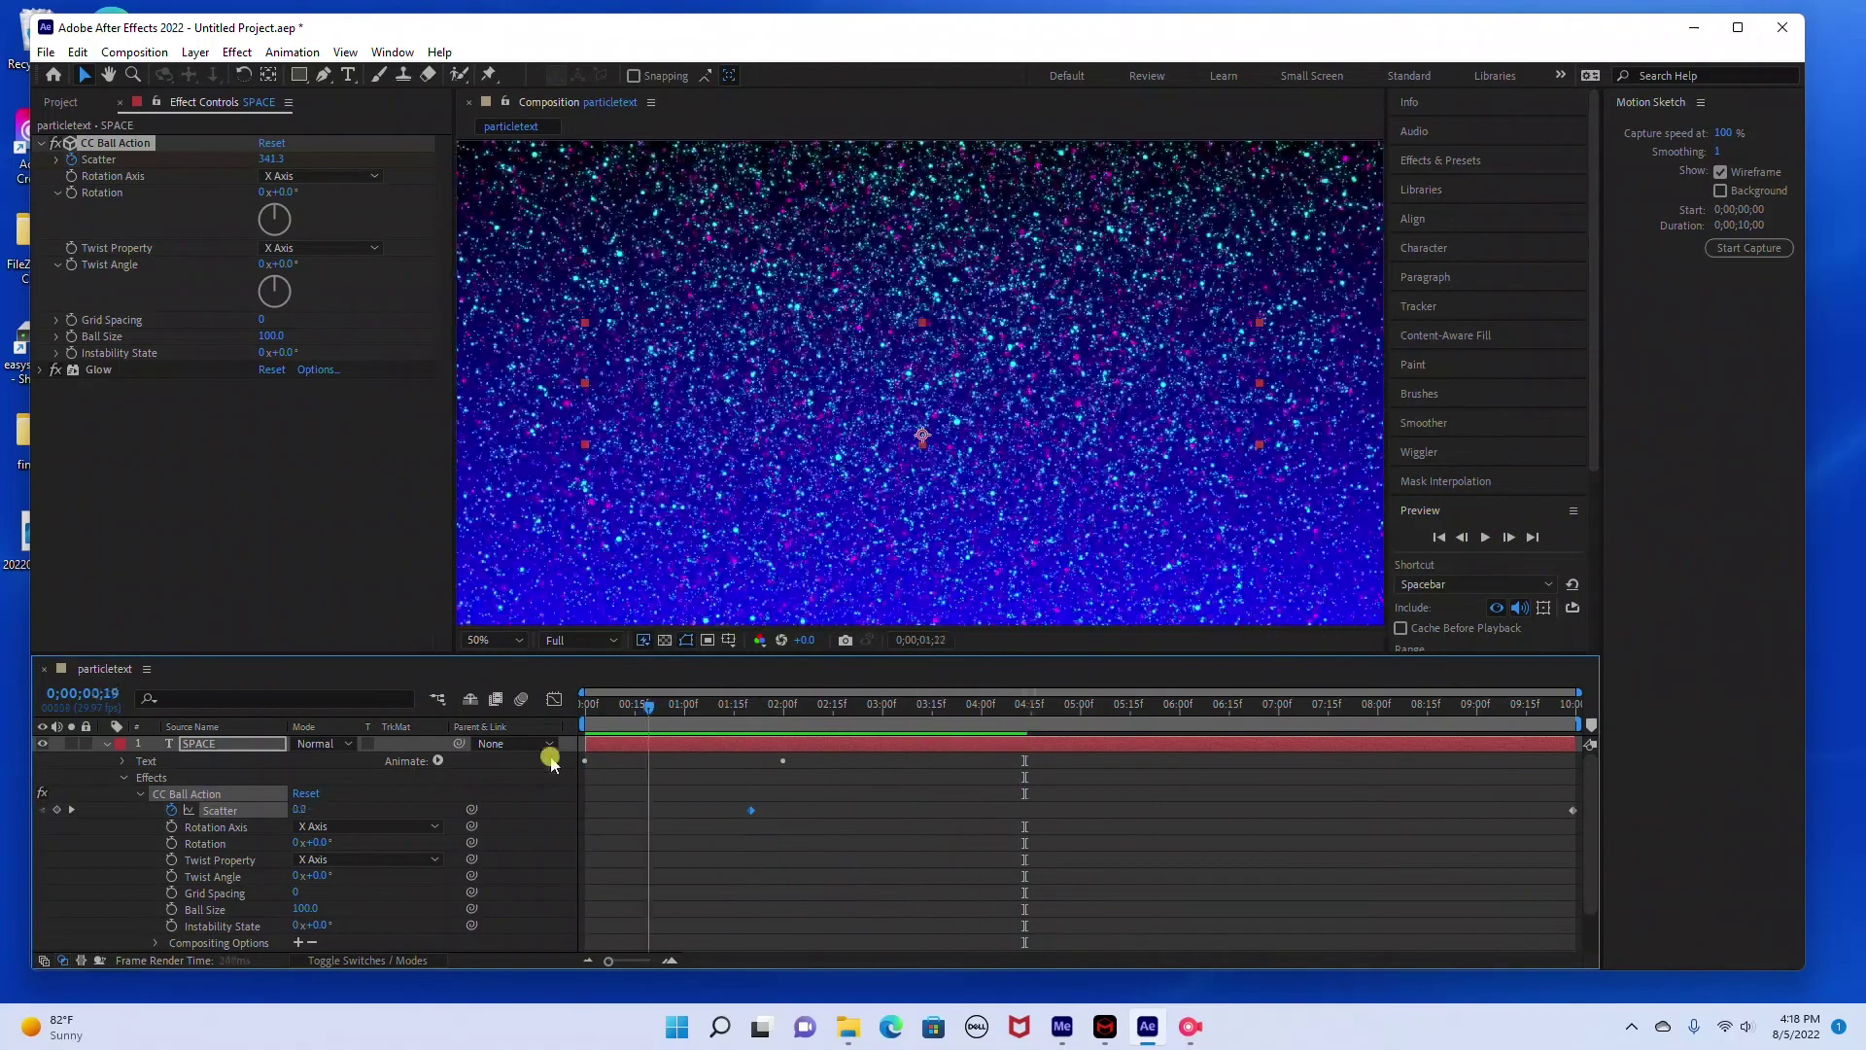
left_click(210, 767)
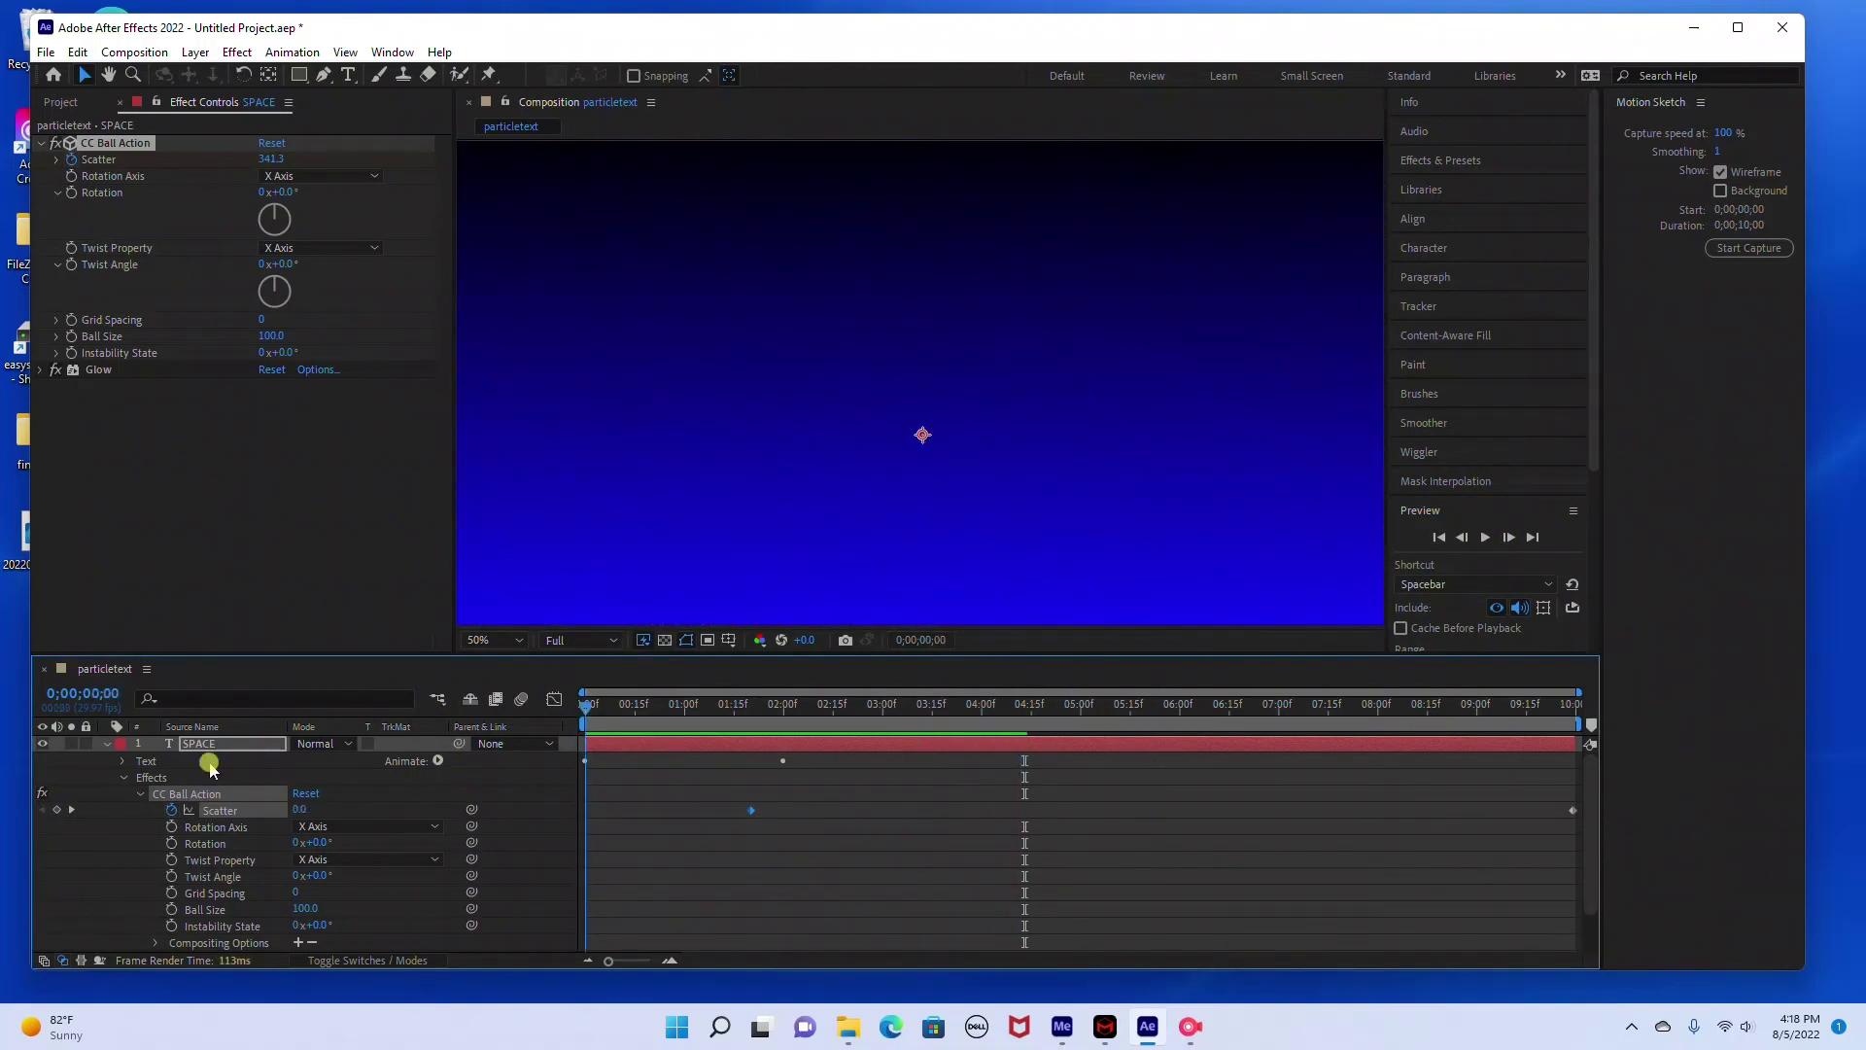
left_click(200, 746)
left_click(111, 742)
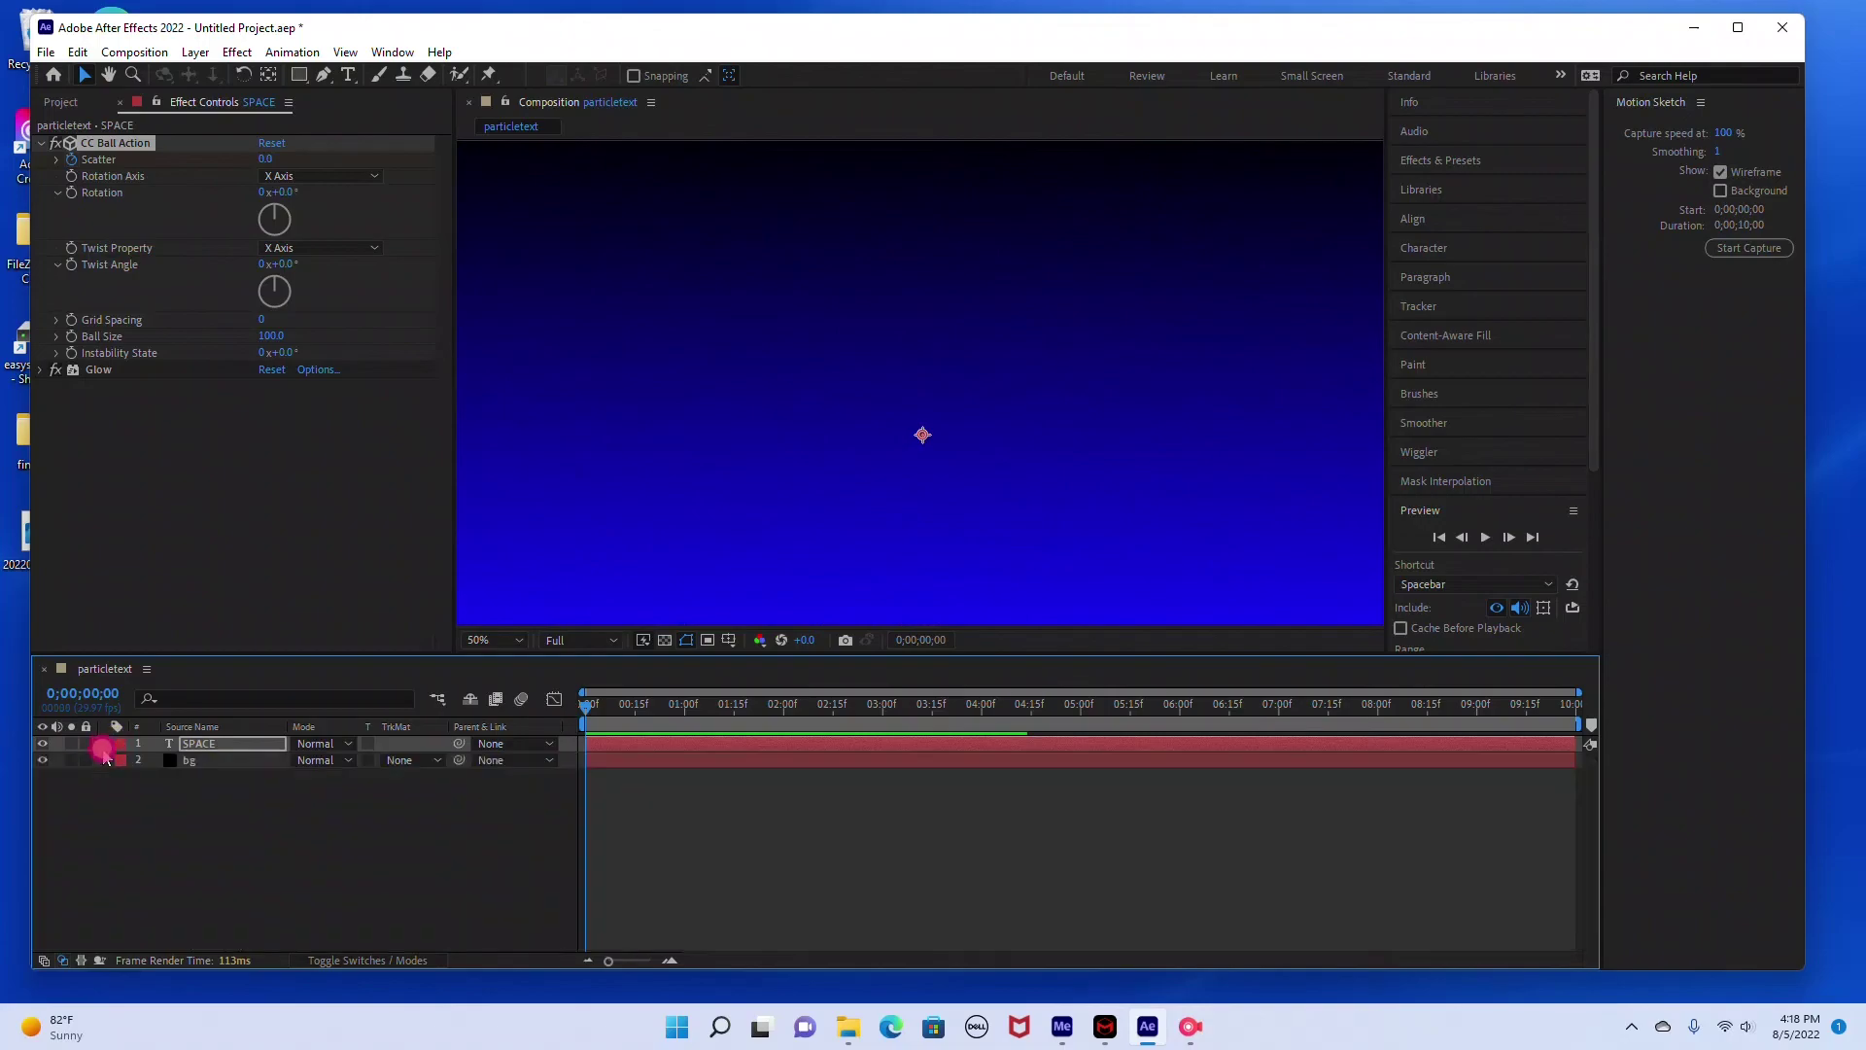
Scrub to check SPACE forming near 0;00;00;24 and scattering by 0;00;02;18
left_click_drag(590, 716, 402, 795)
mouse_move(592, 712)
left_mouse_down()
mouse_move(742, 717)
mouse_move(566, 724)
left_mouse_up()
left_click(1181, 1030)
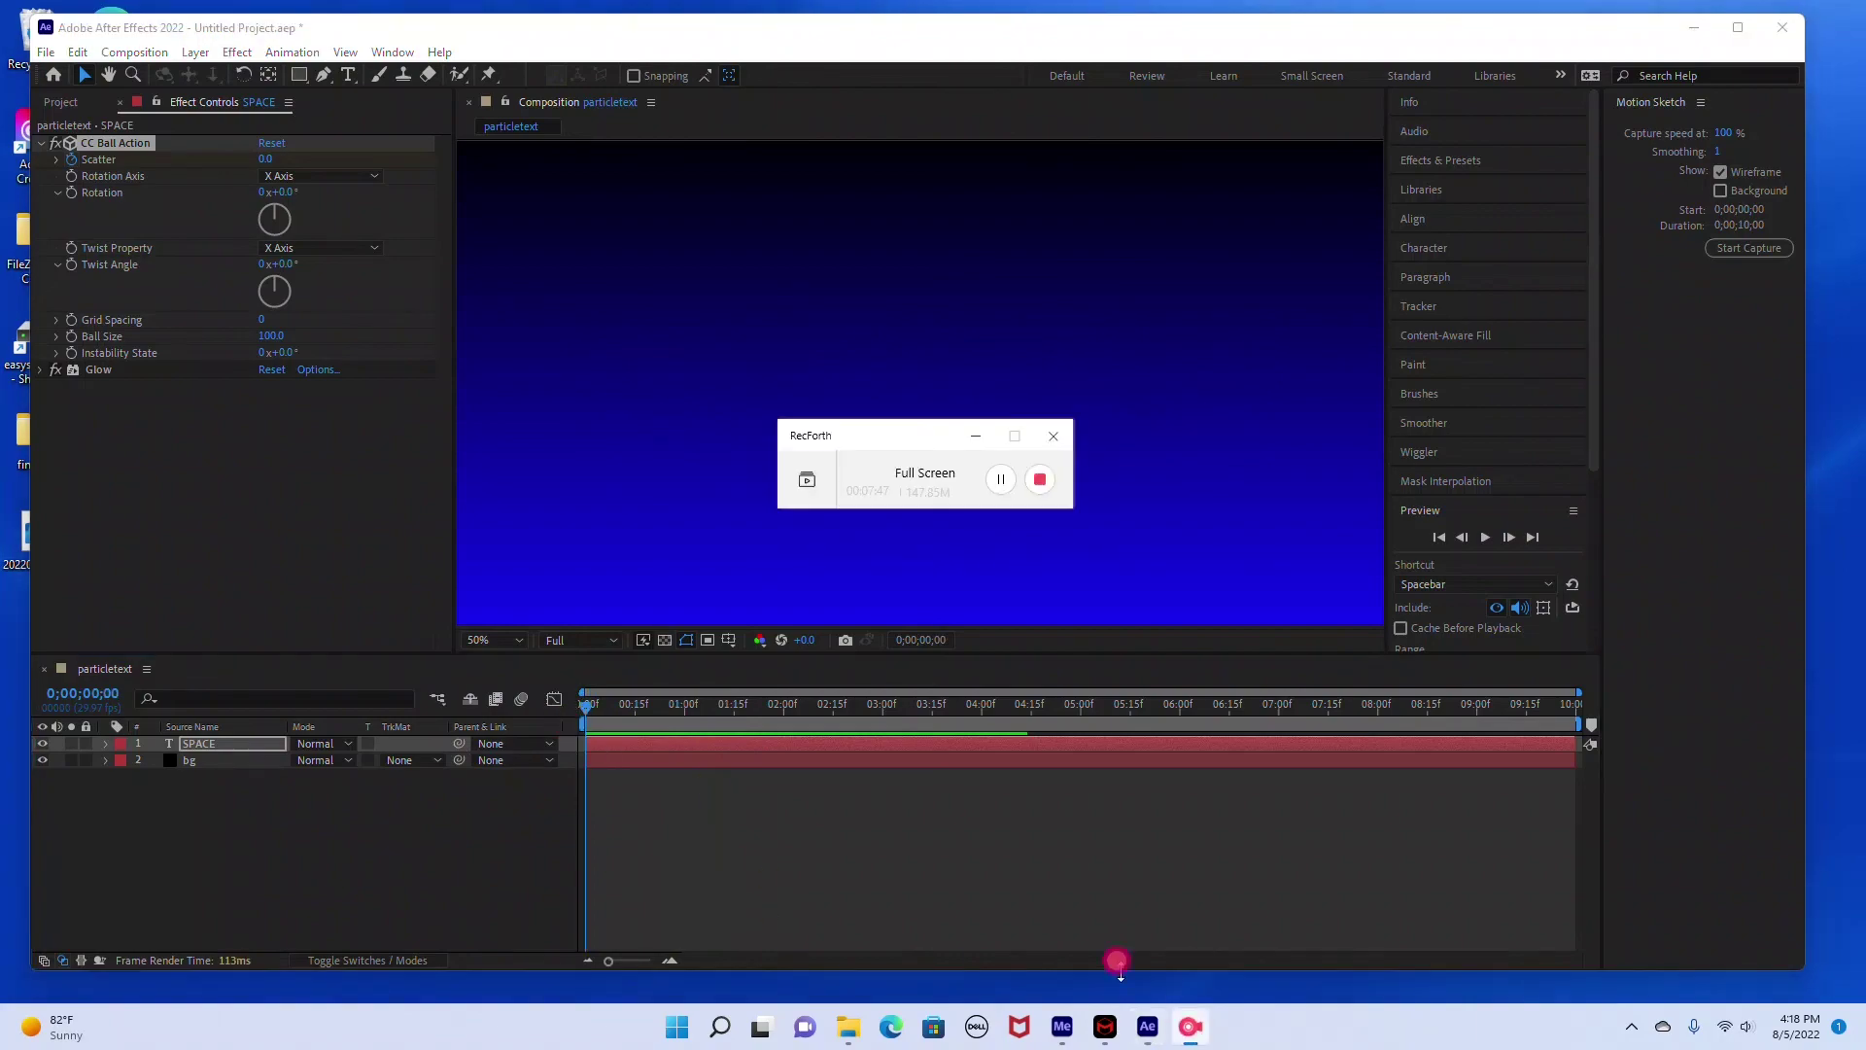